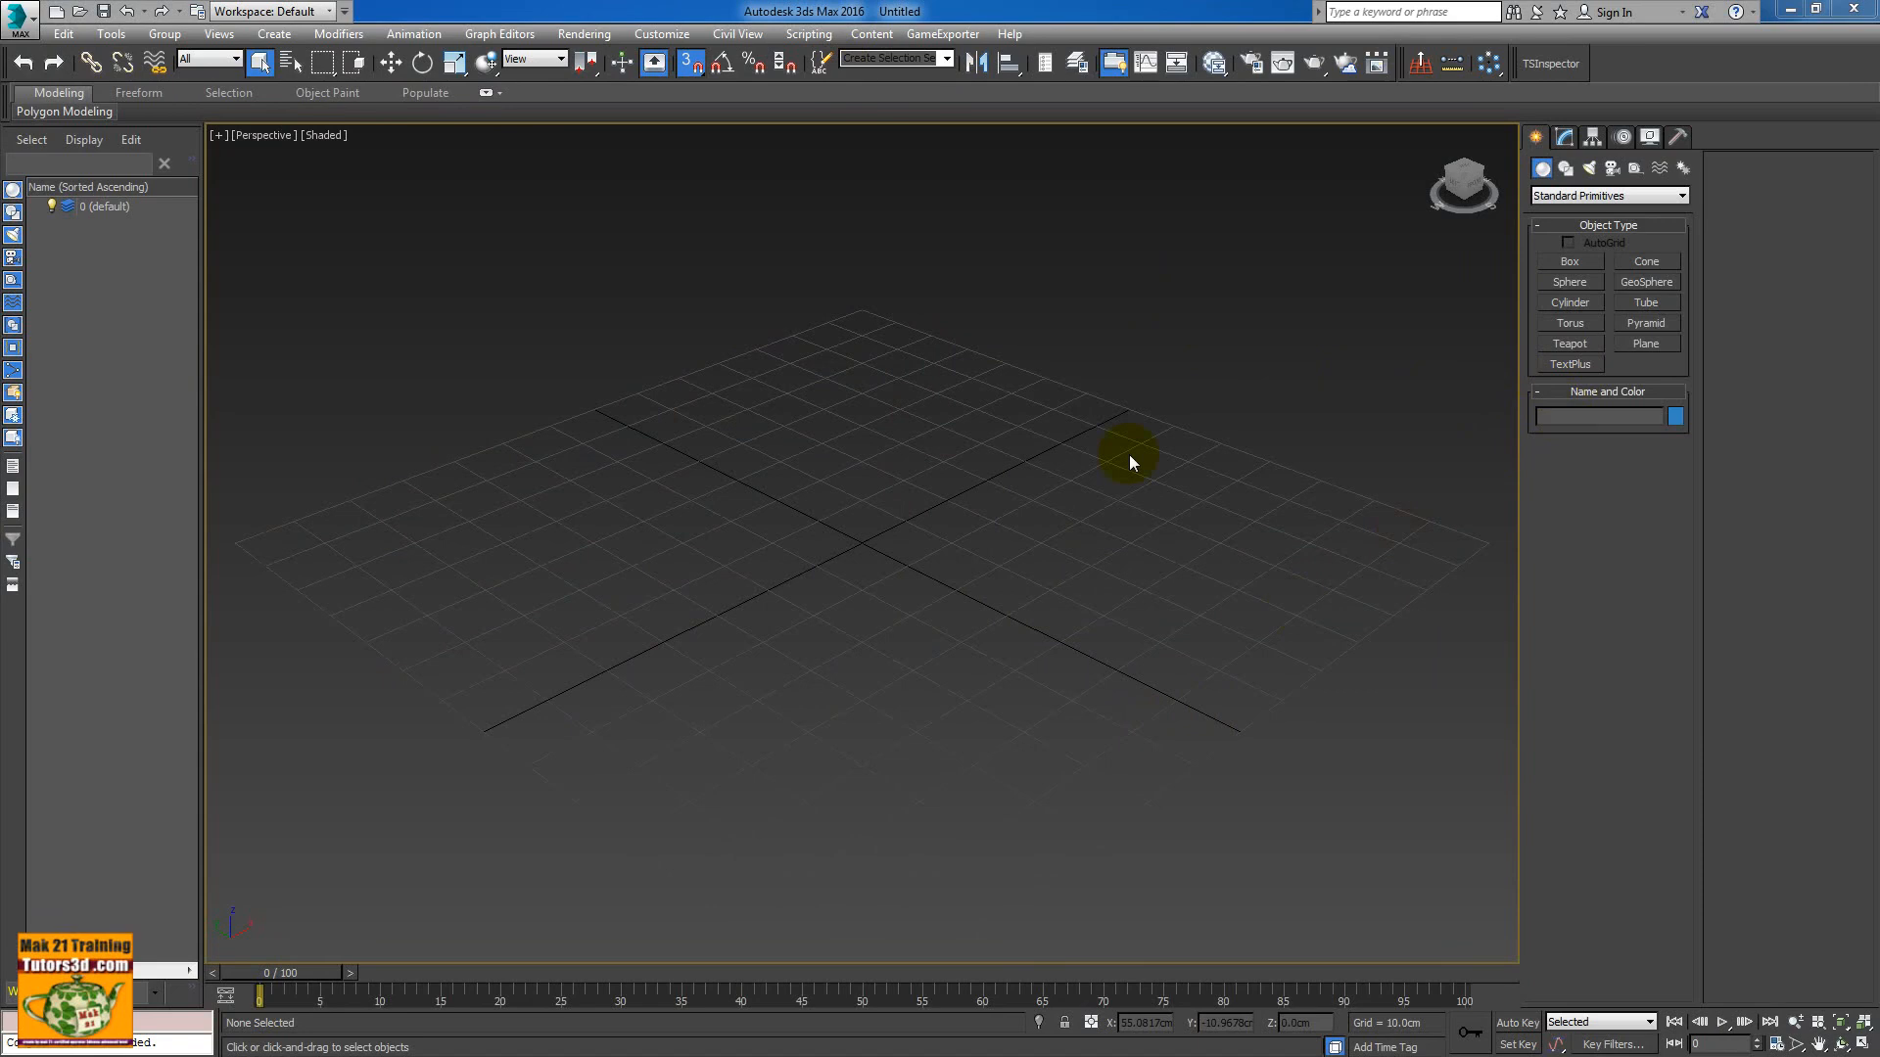
click(1566, 169)
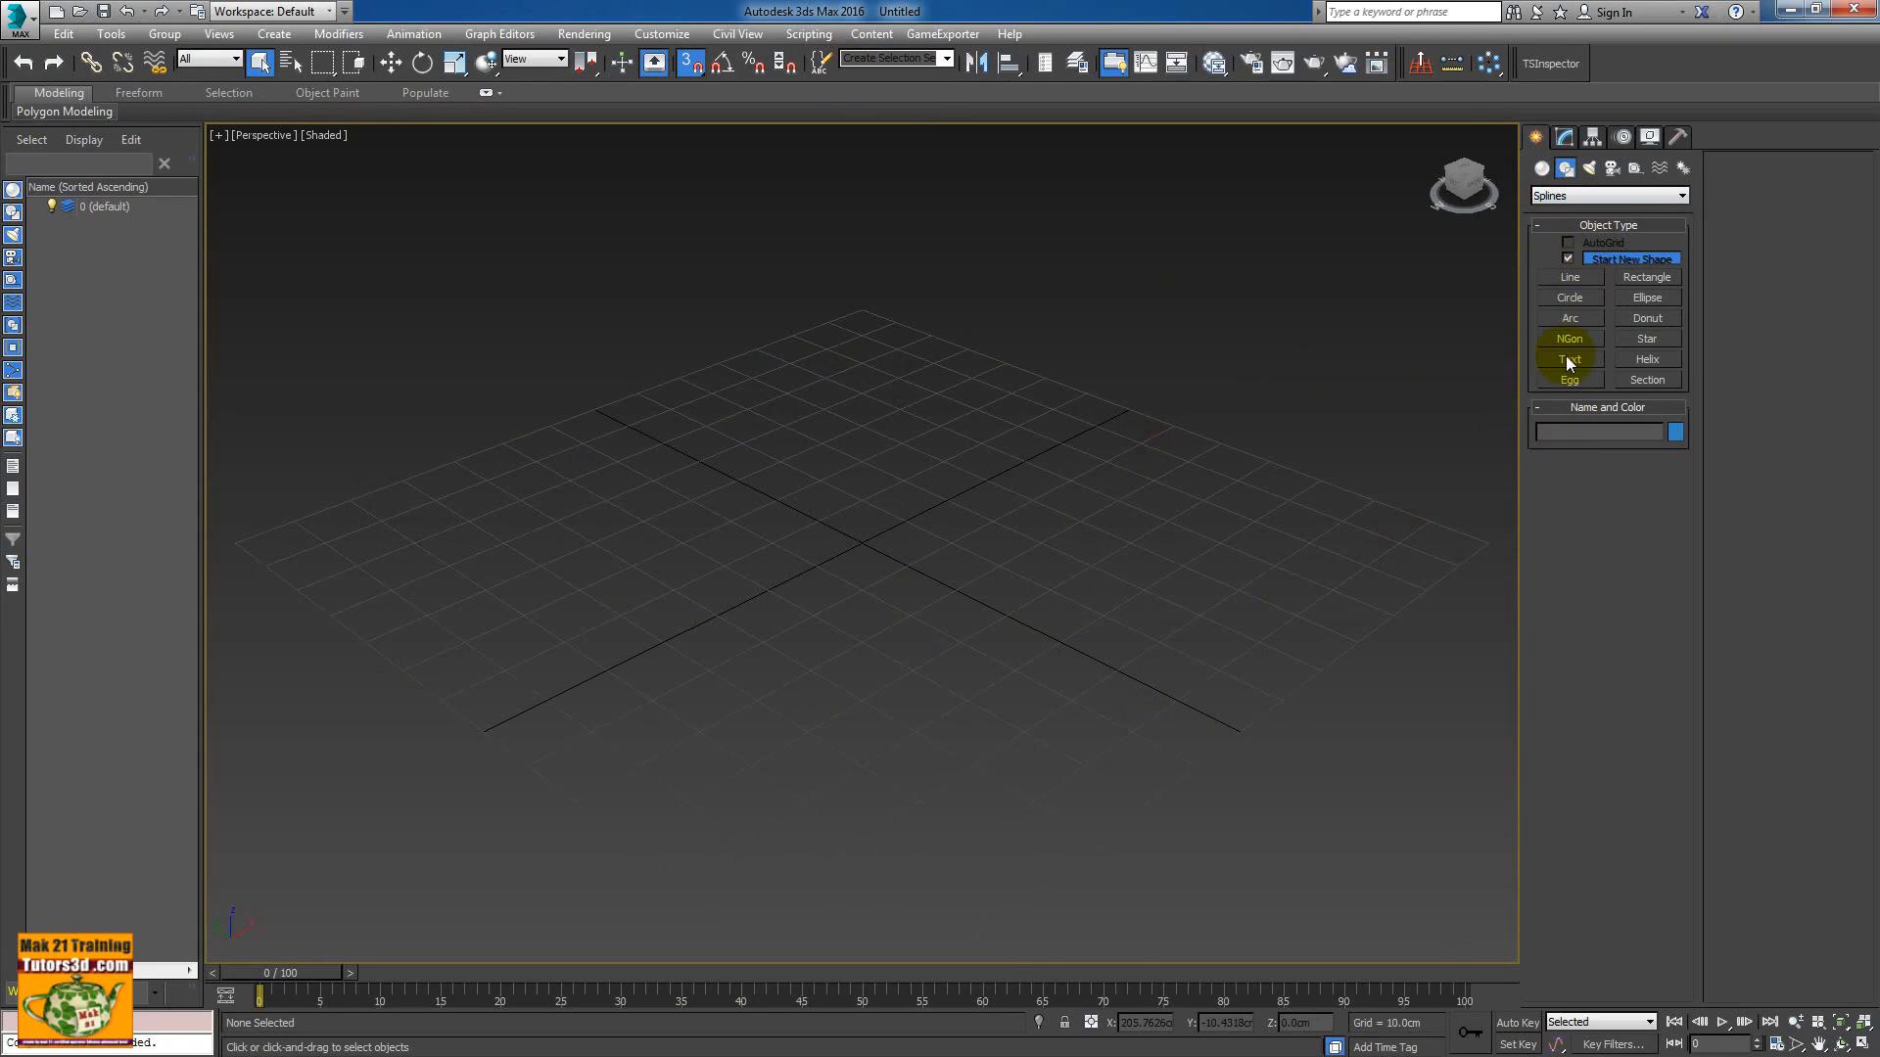
click(1566, 359)
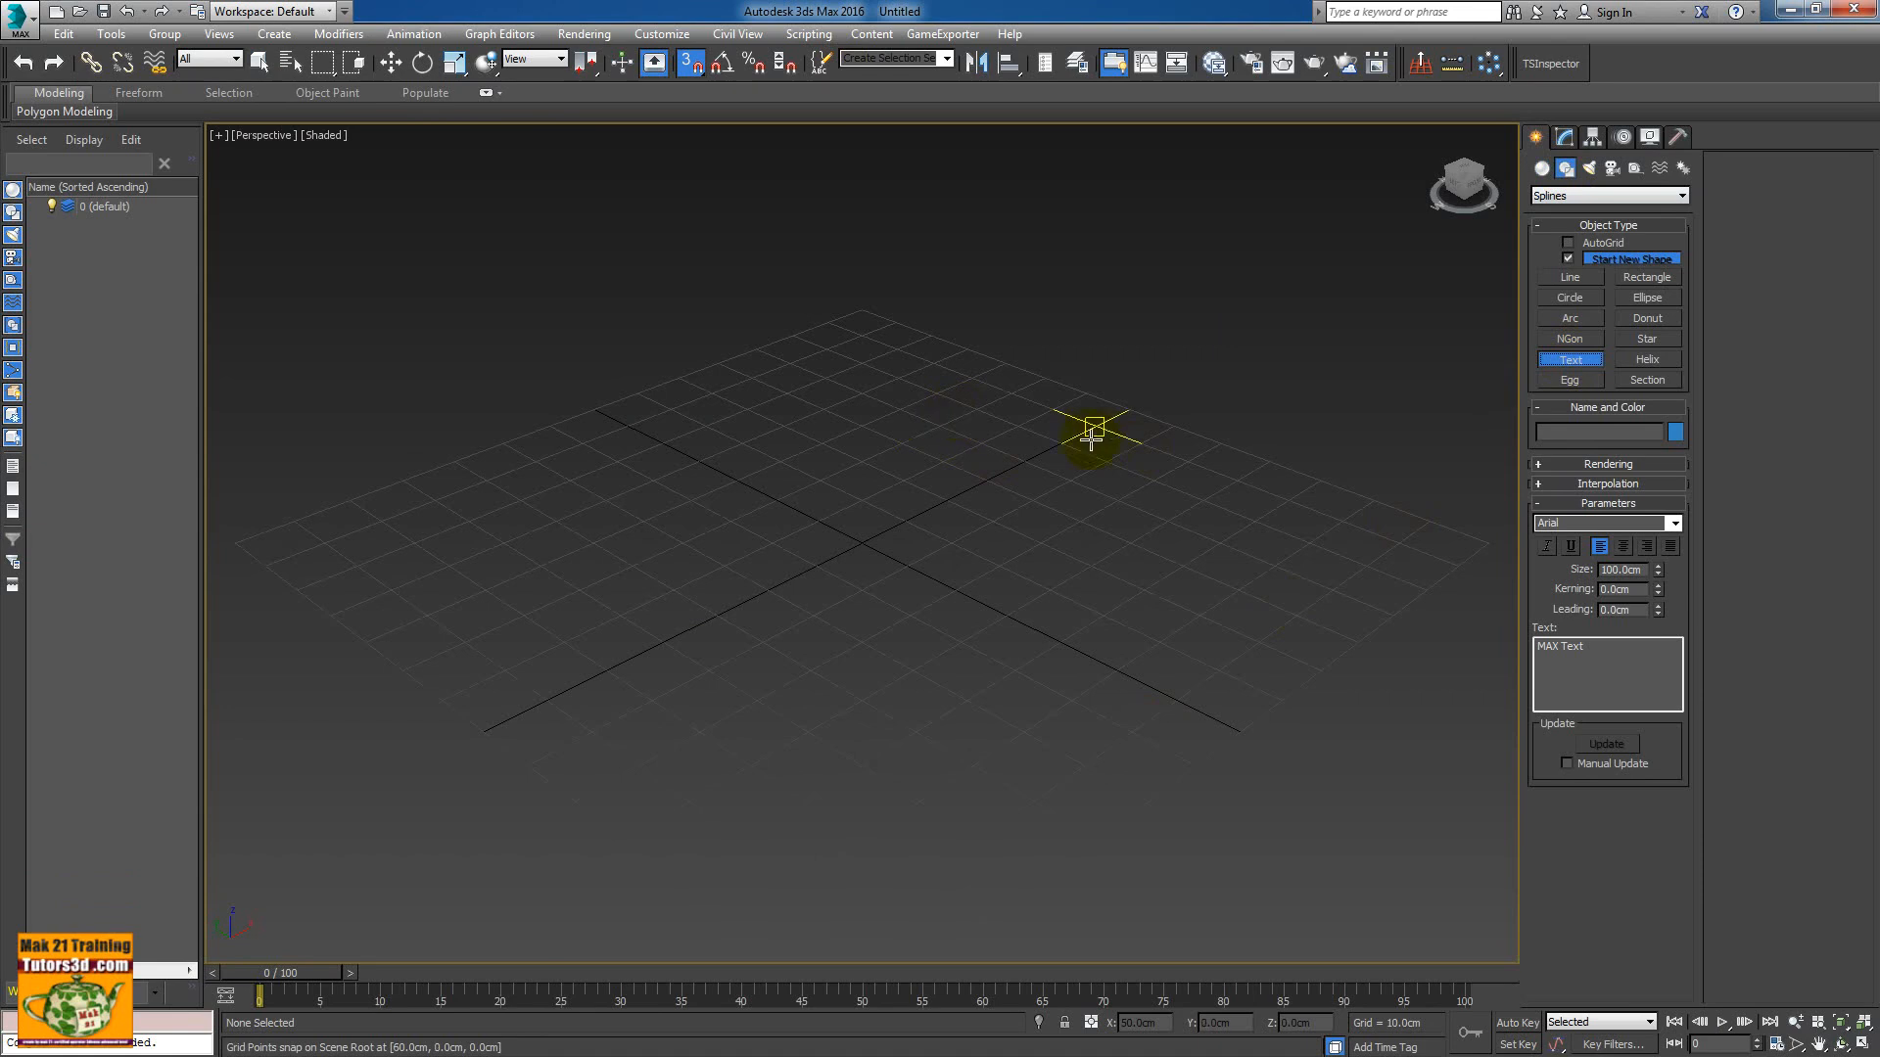
click(1542, 169)
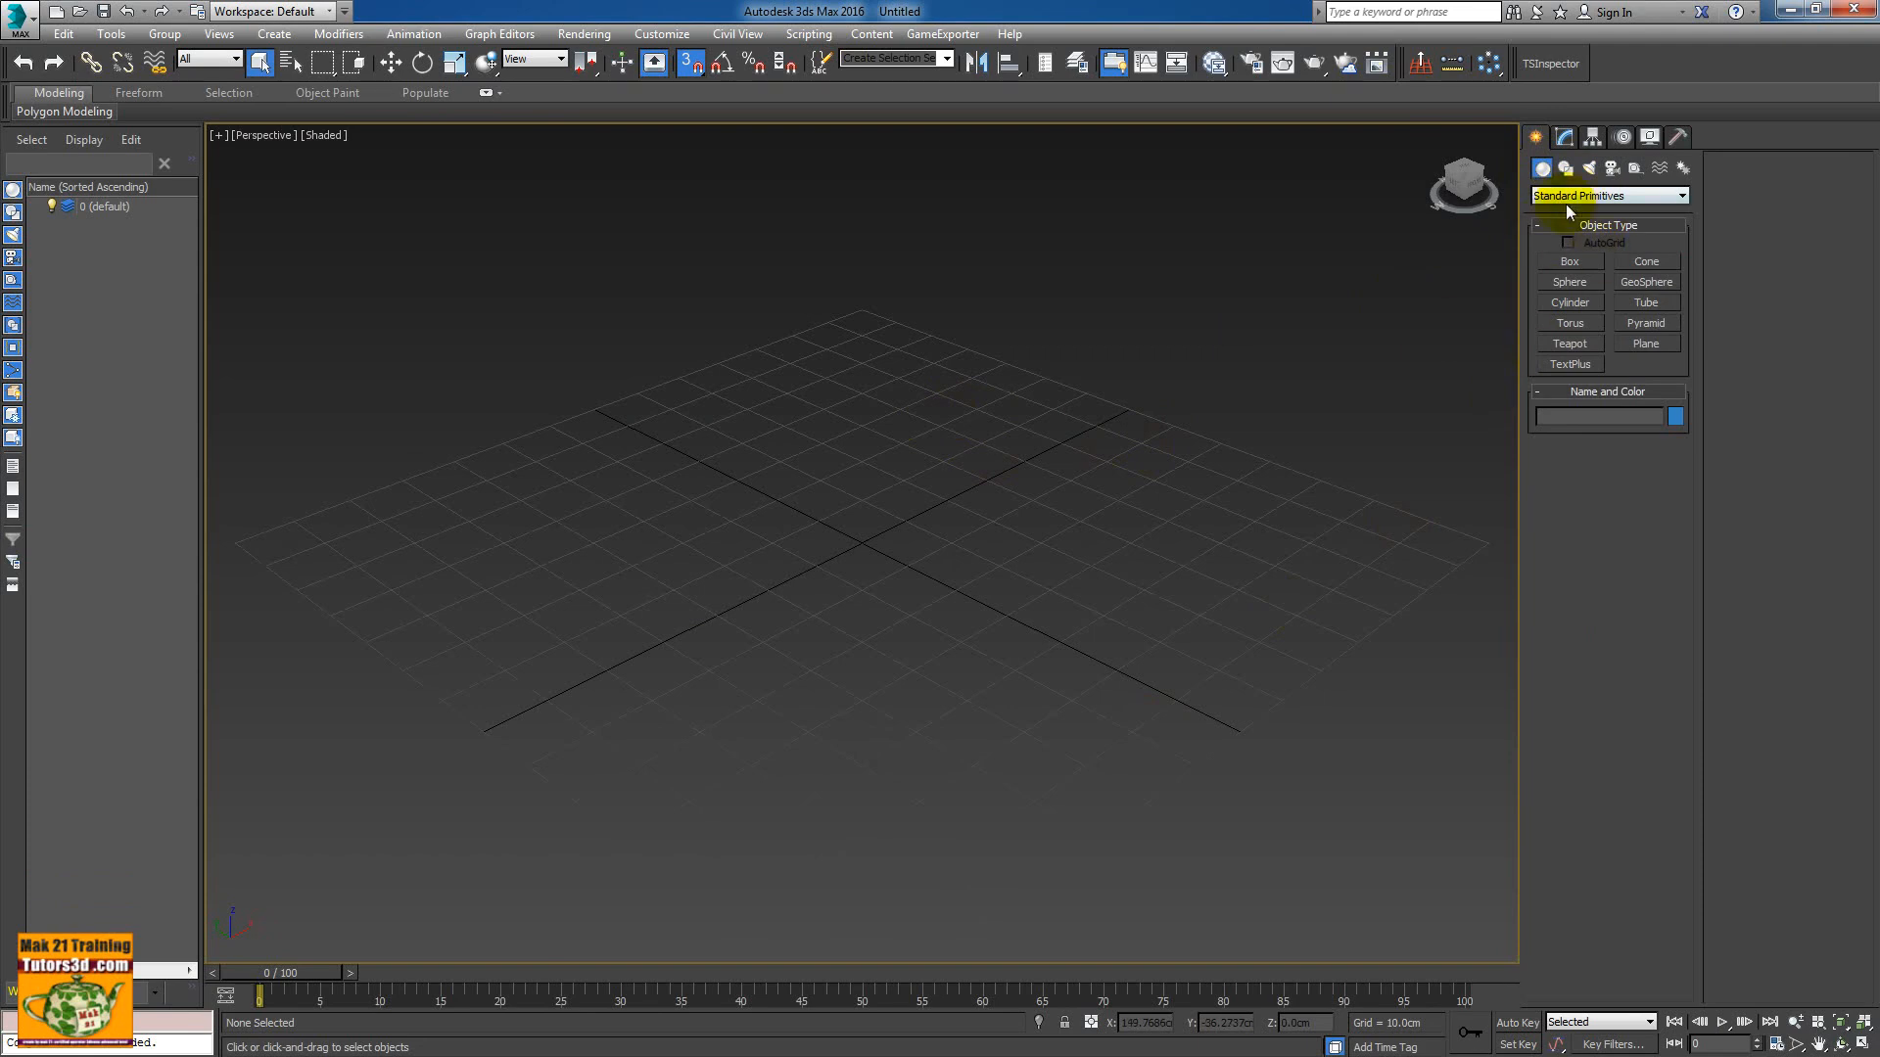
- Activate the TextPlus primitive, place a text object at the origin in the Perspective viewport, and undo it
click(1569, 364)
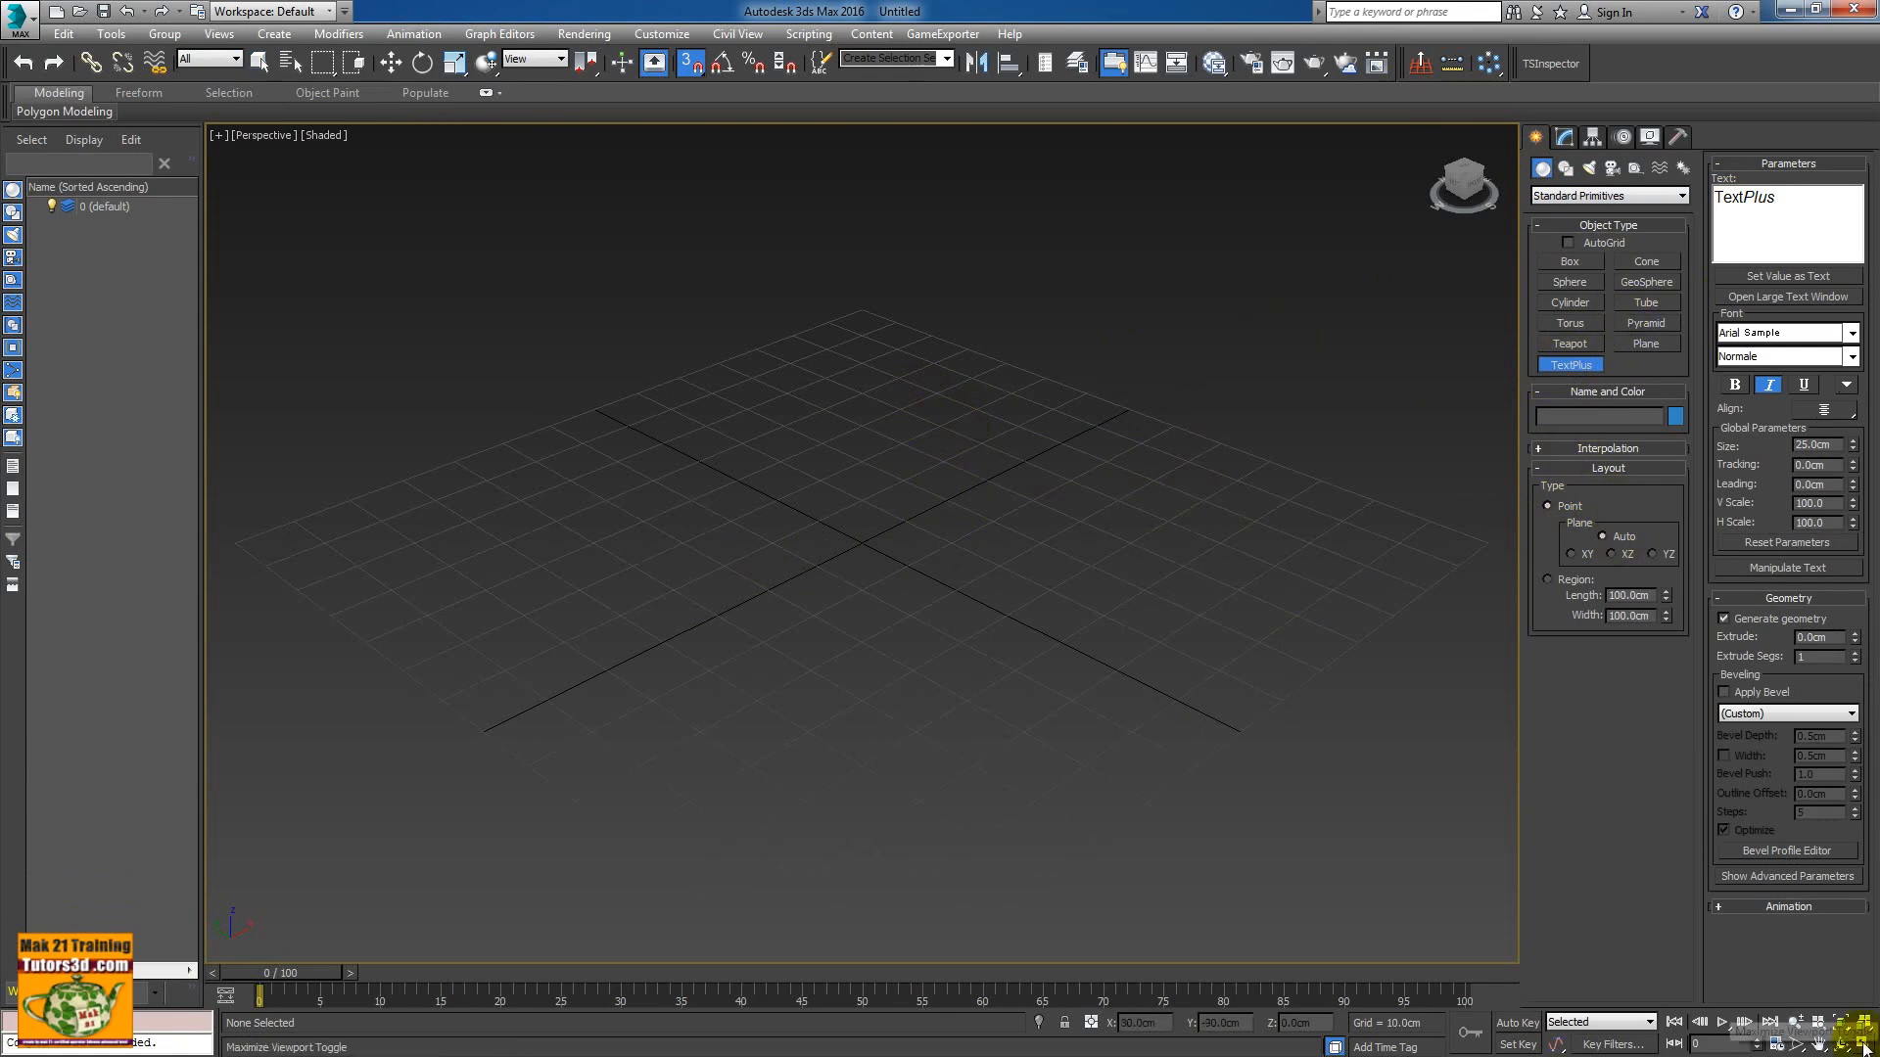
click(865, 539)
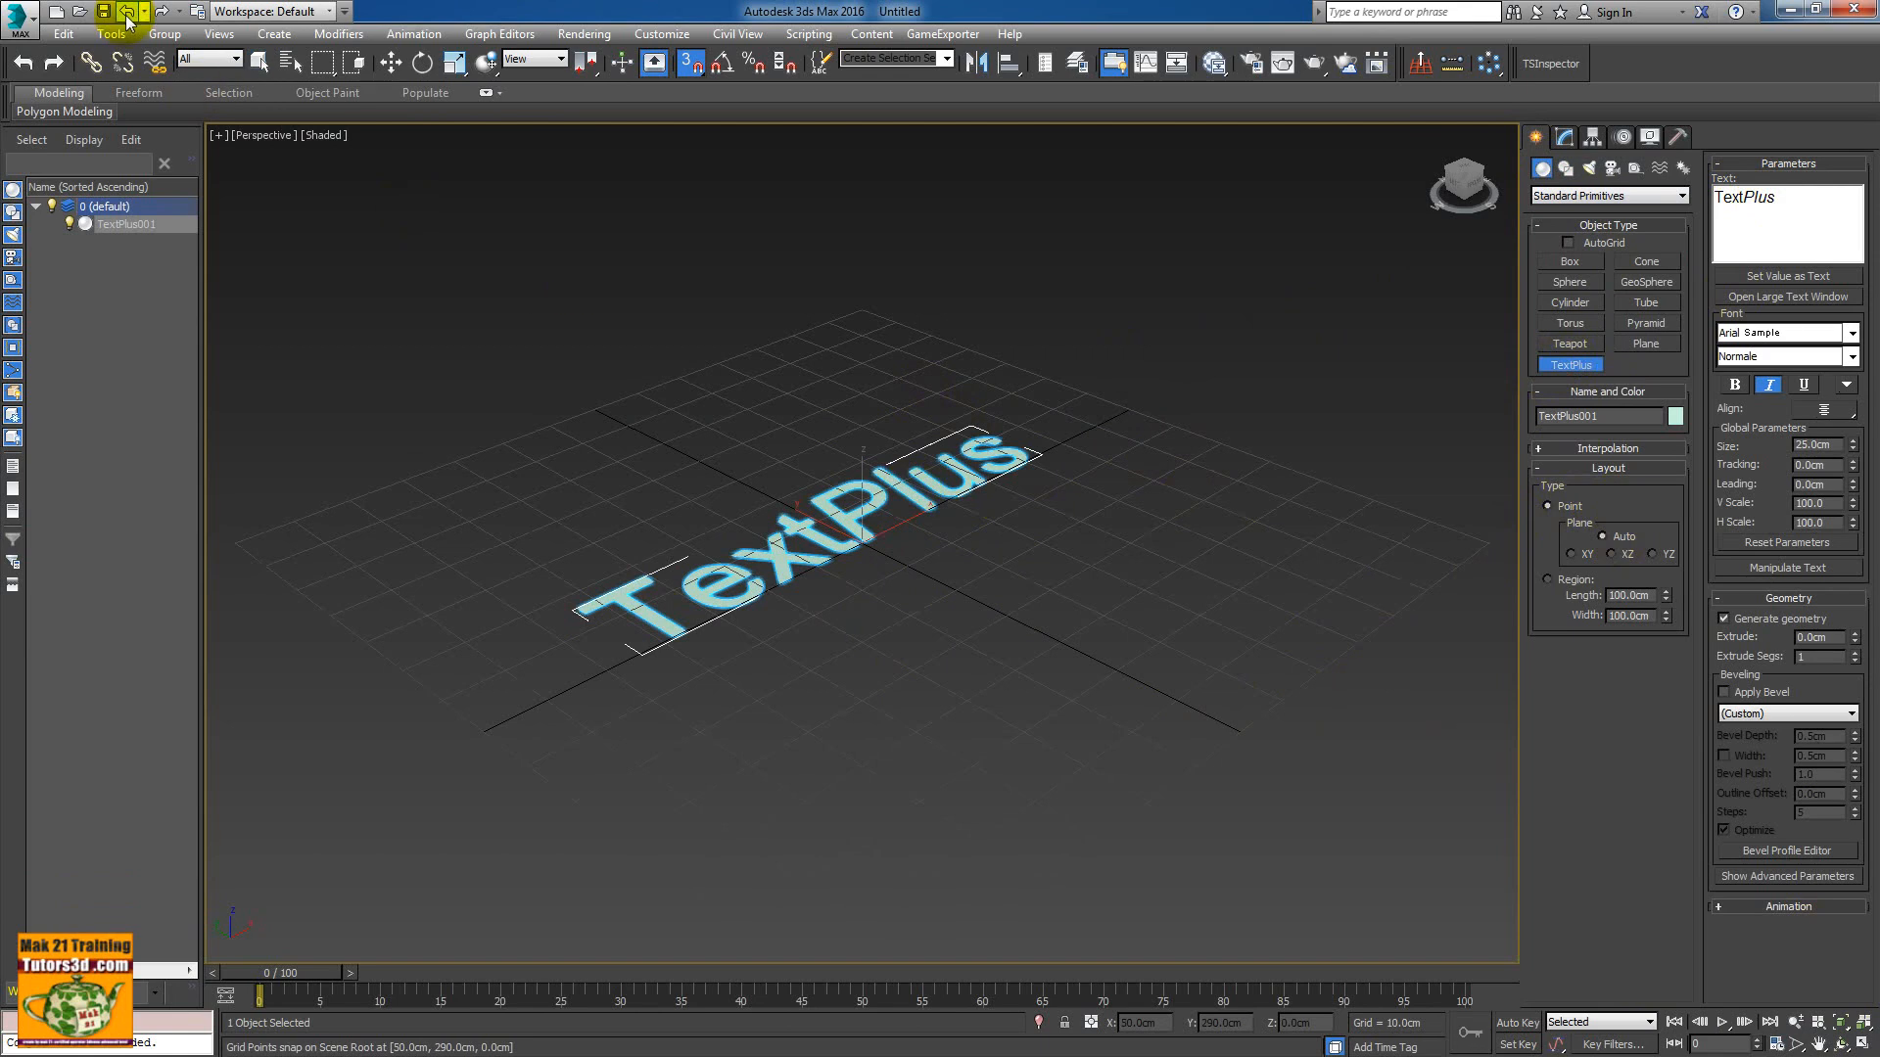
click(126, 11)
- Show all four viewports and try placing TextPlus at the origin in the Front and Left viewports, undoing each placement
click(1862, 1046)
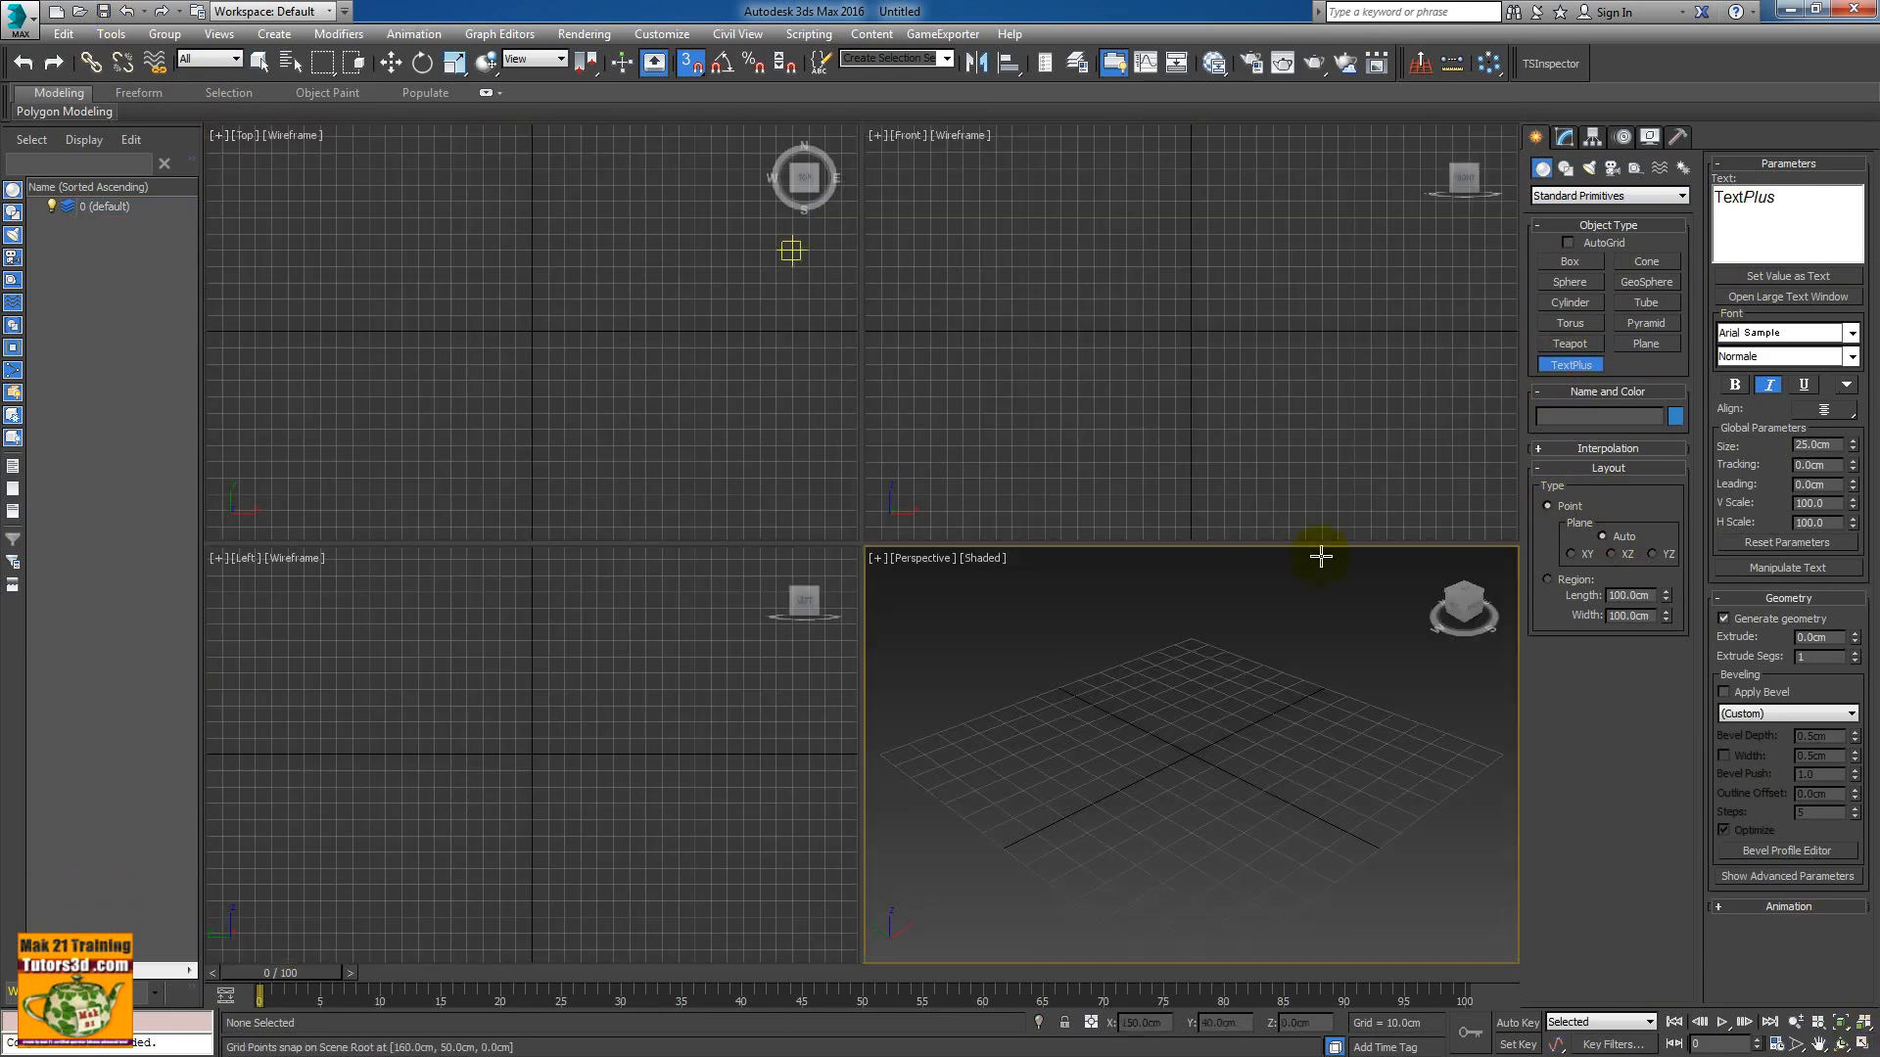
click(1190, 332)
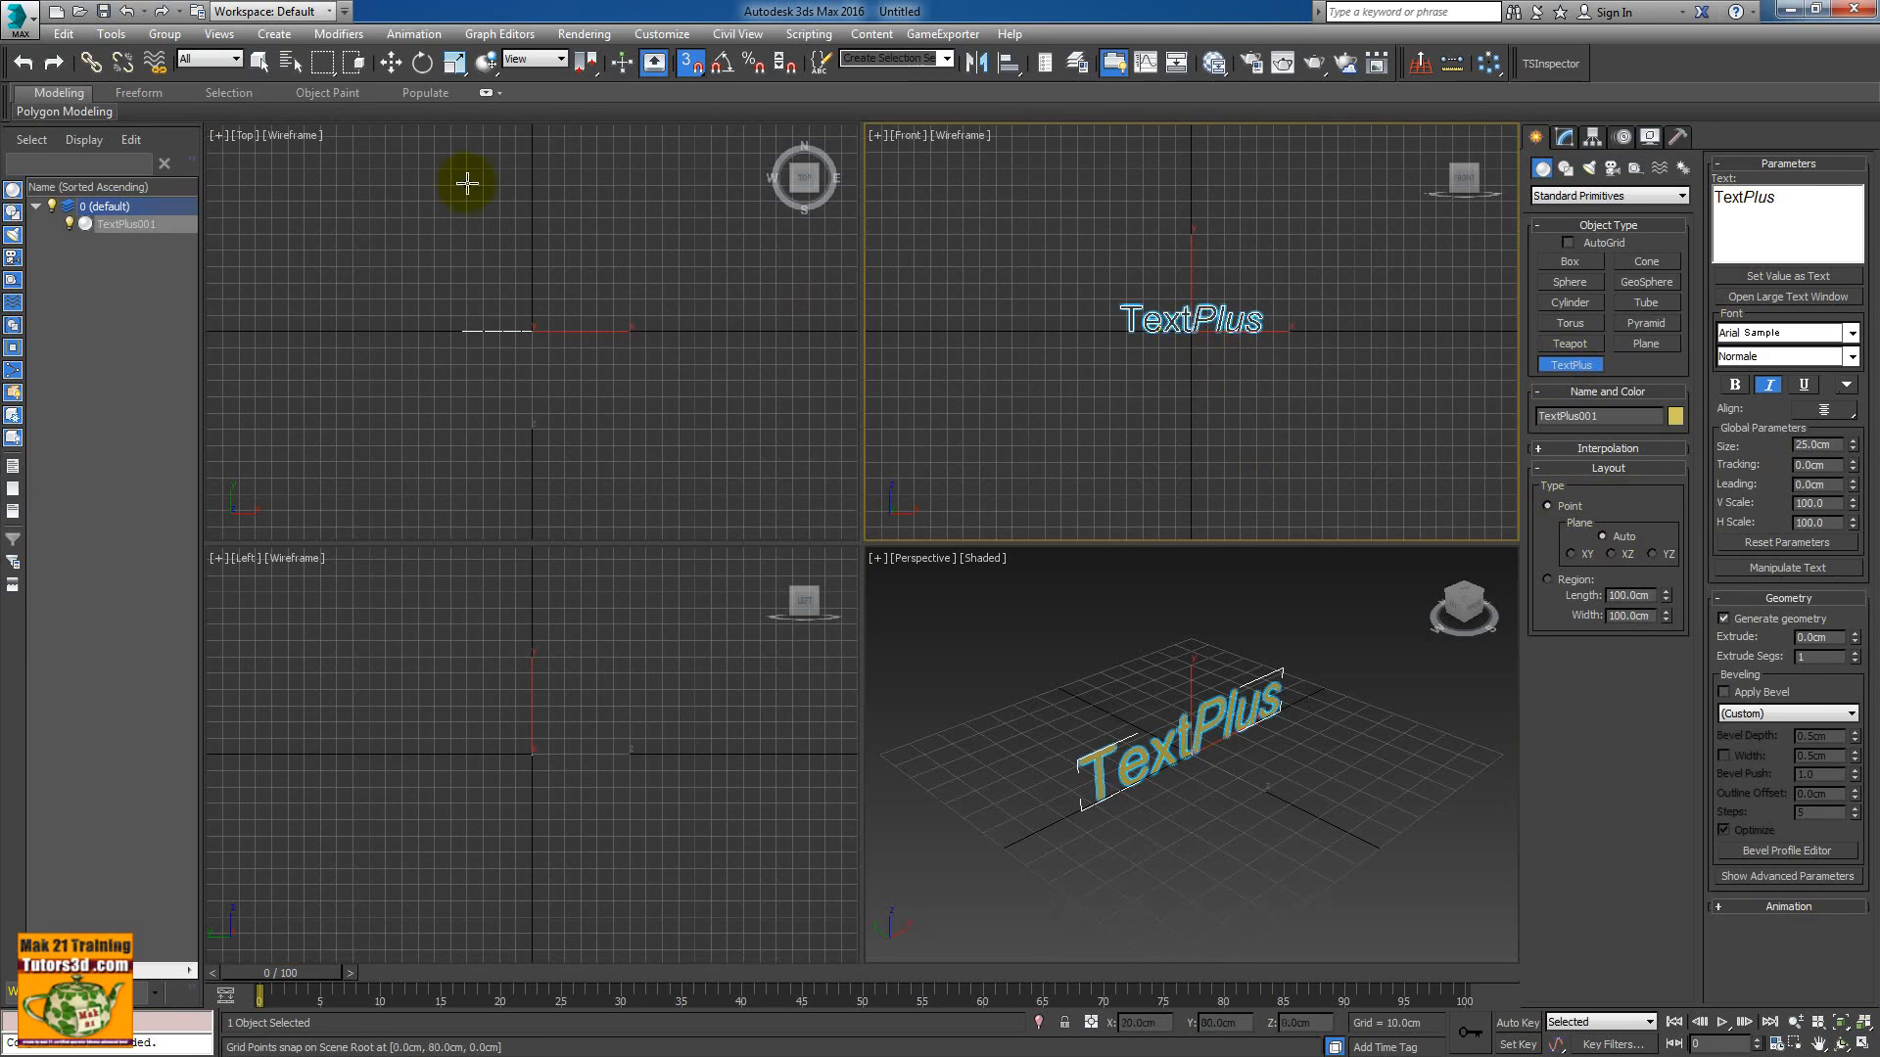
click(125, 15)
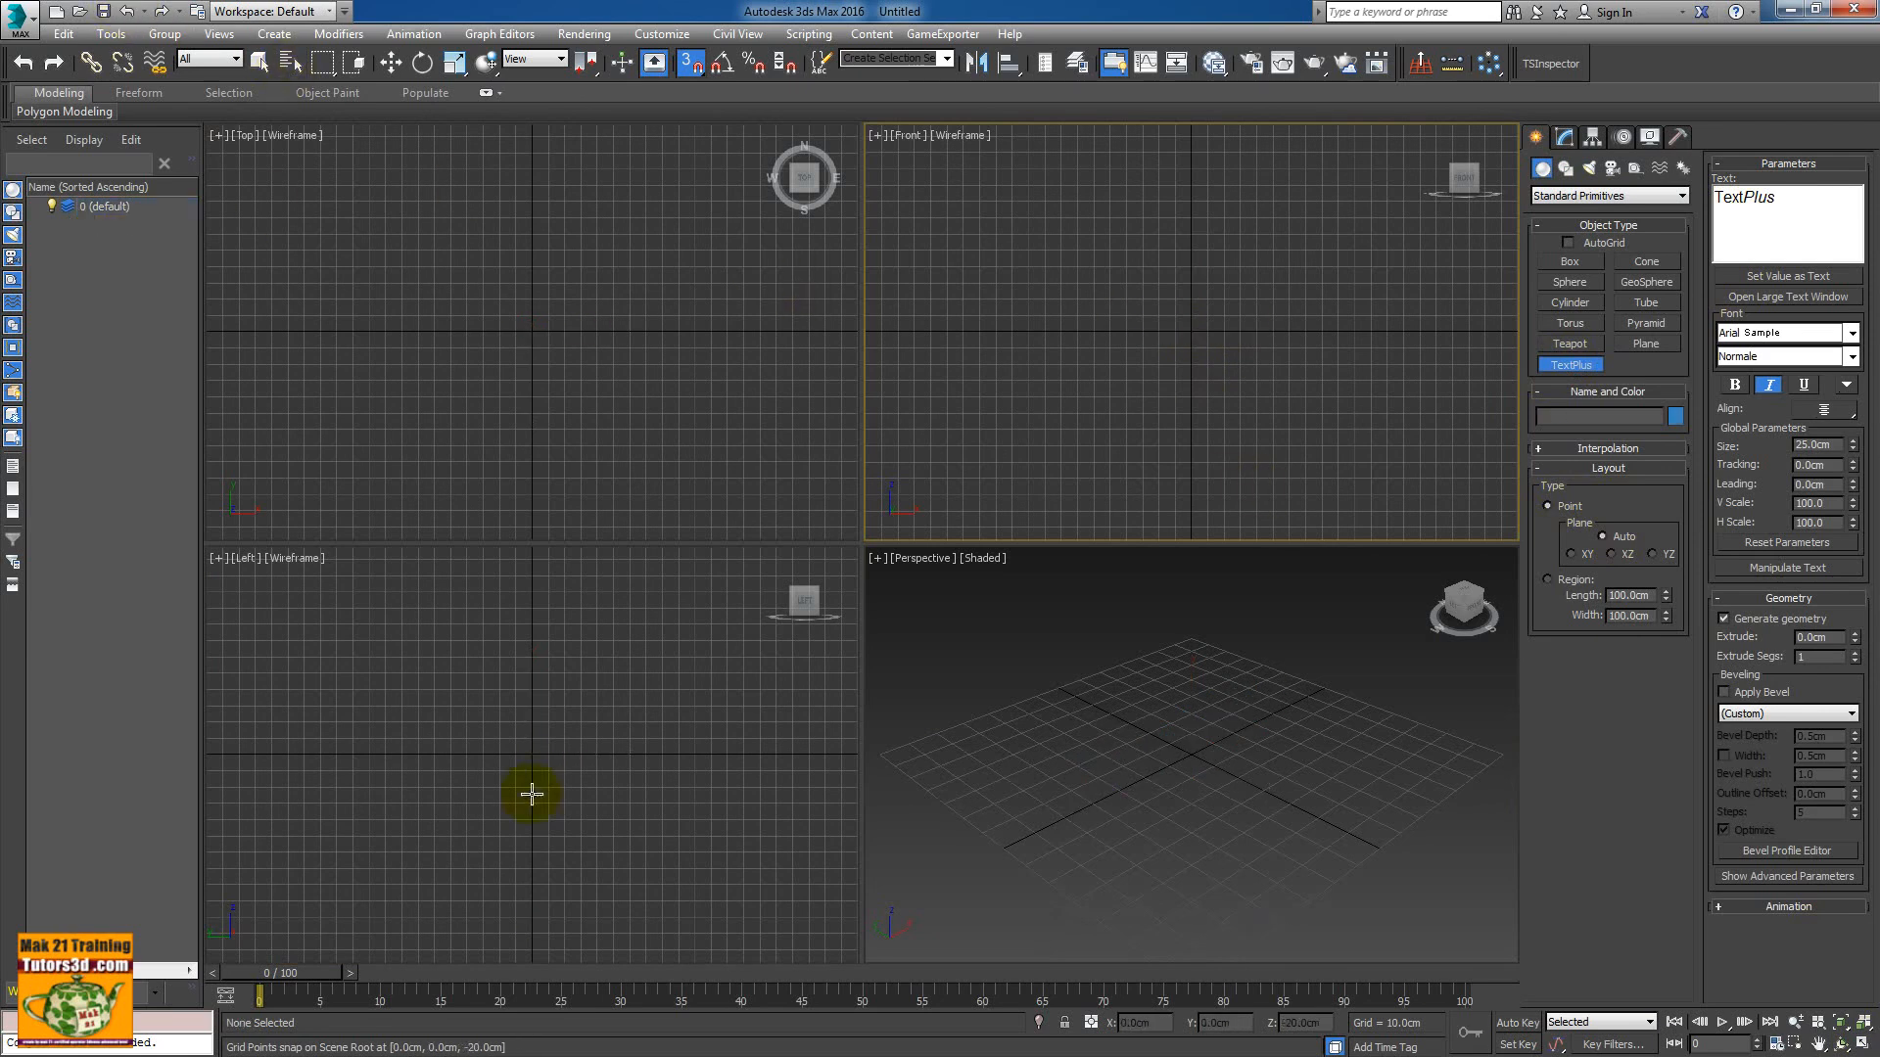
click(530, 755)
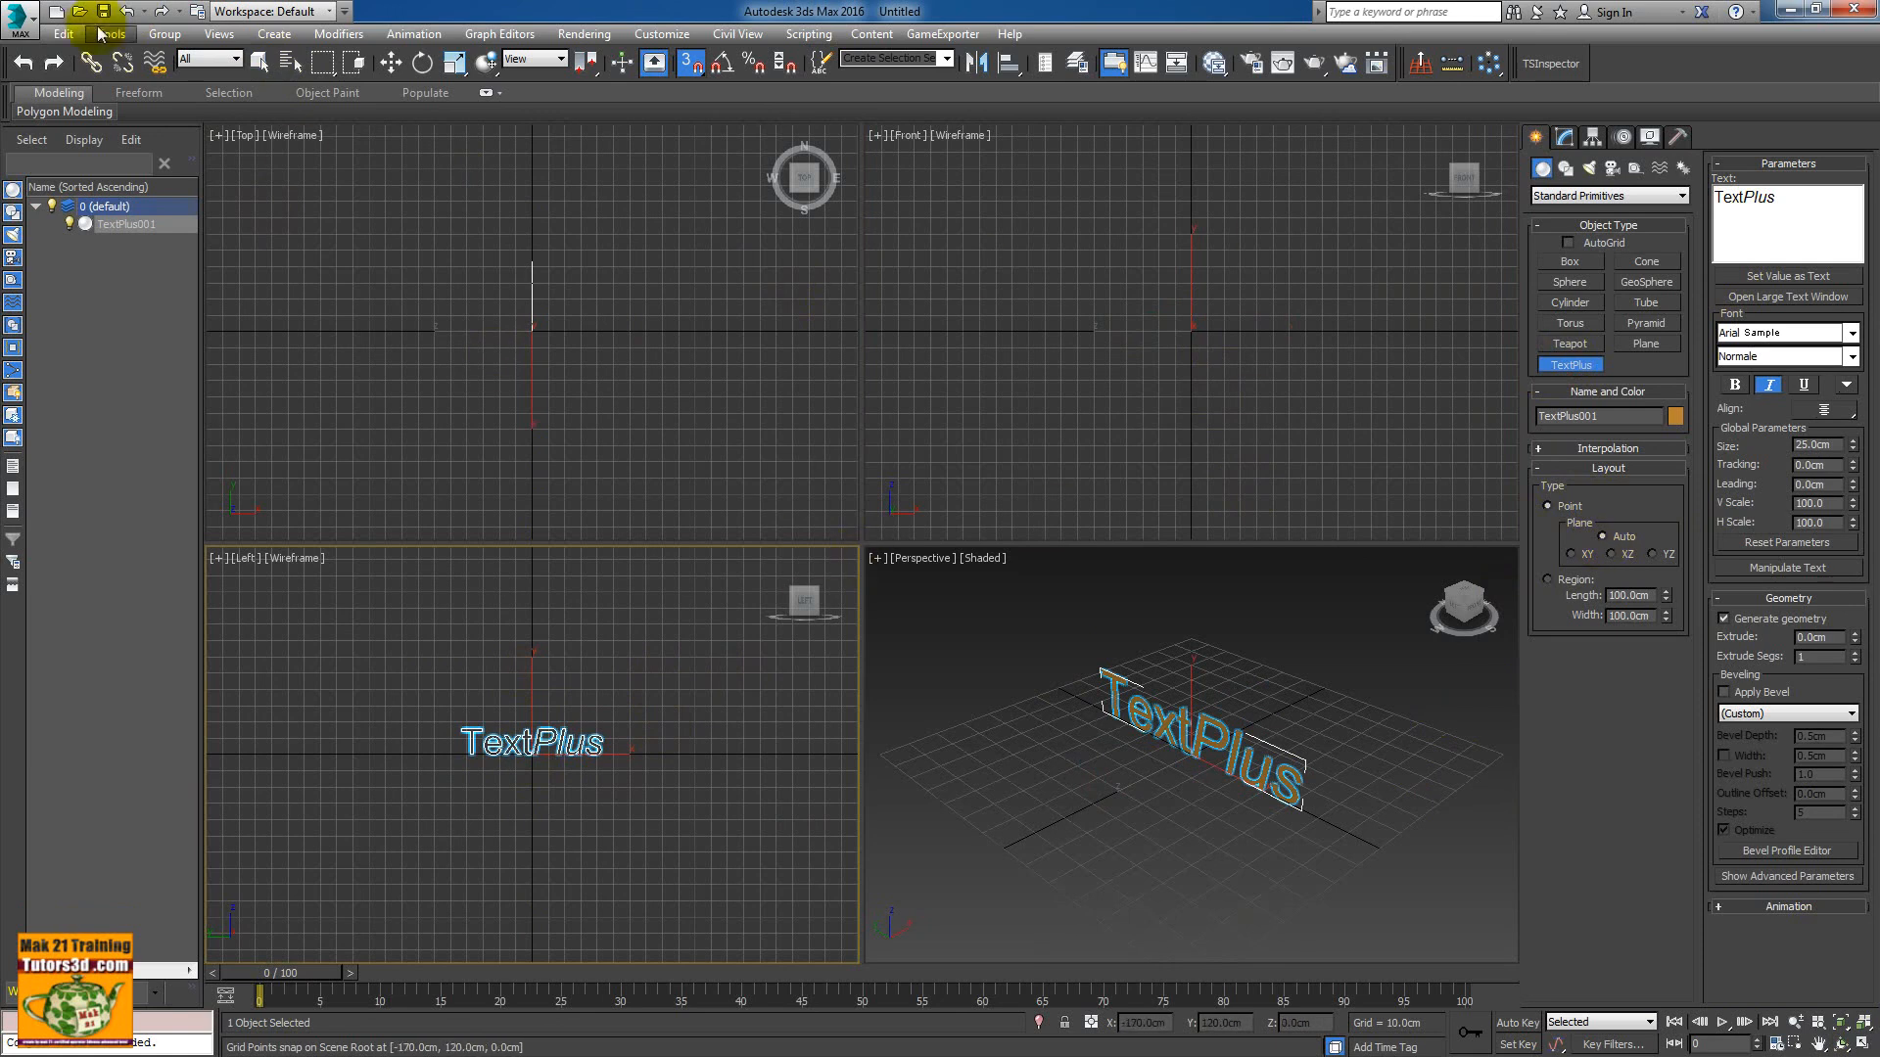
click(126, 10)
- Try placing a TextPlus object at the origin in the Top viewport with the Auto plane, and undo it
click(532, 331)
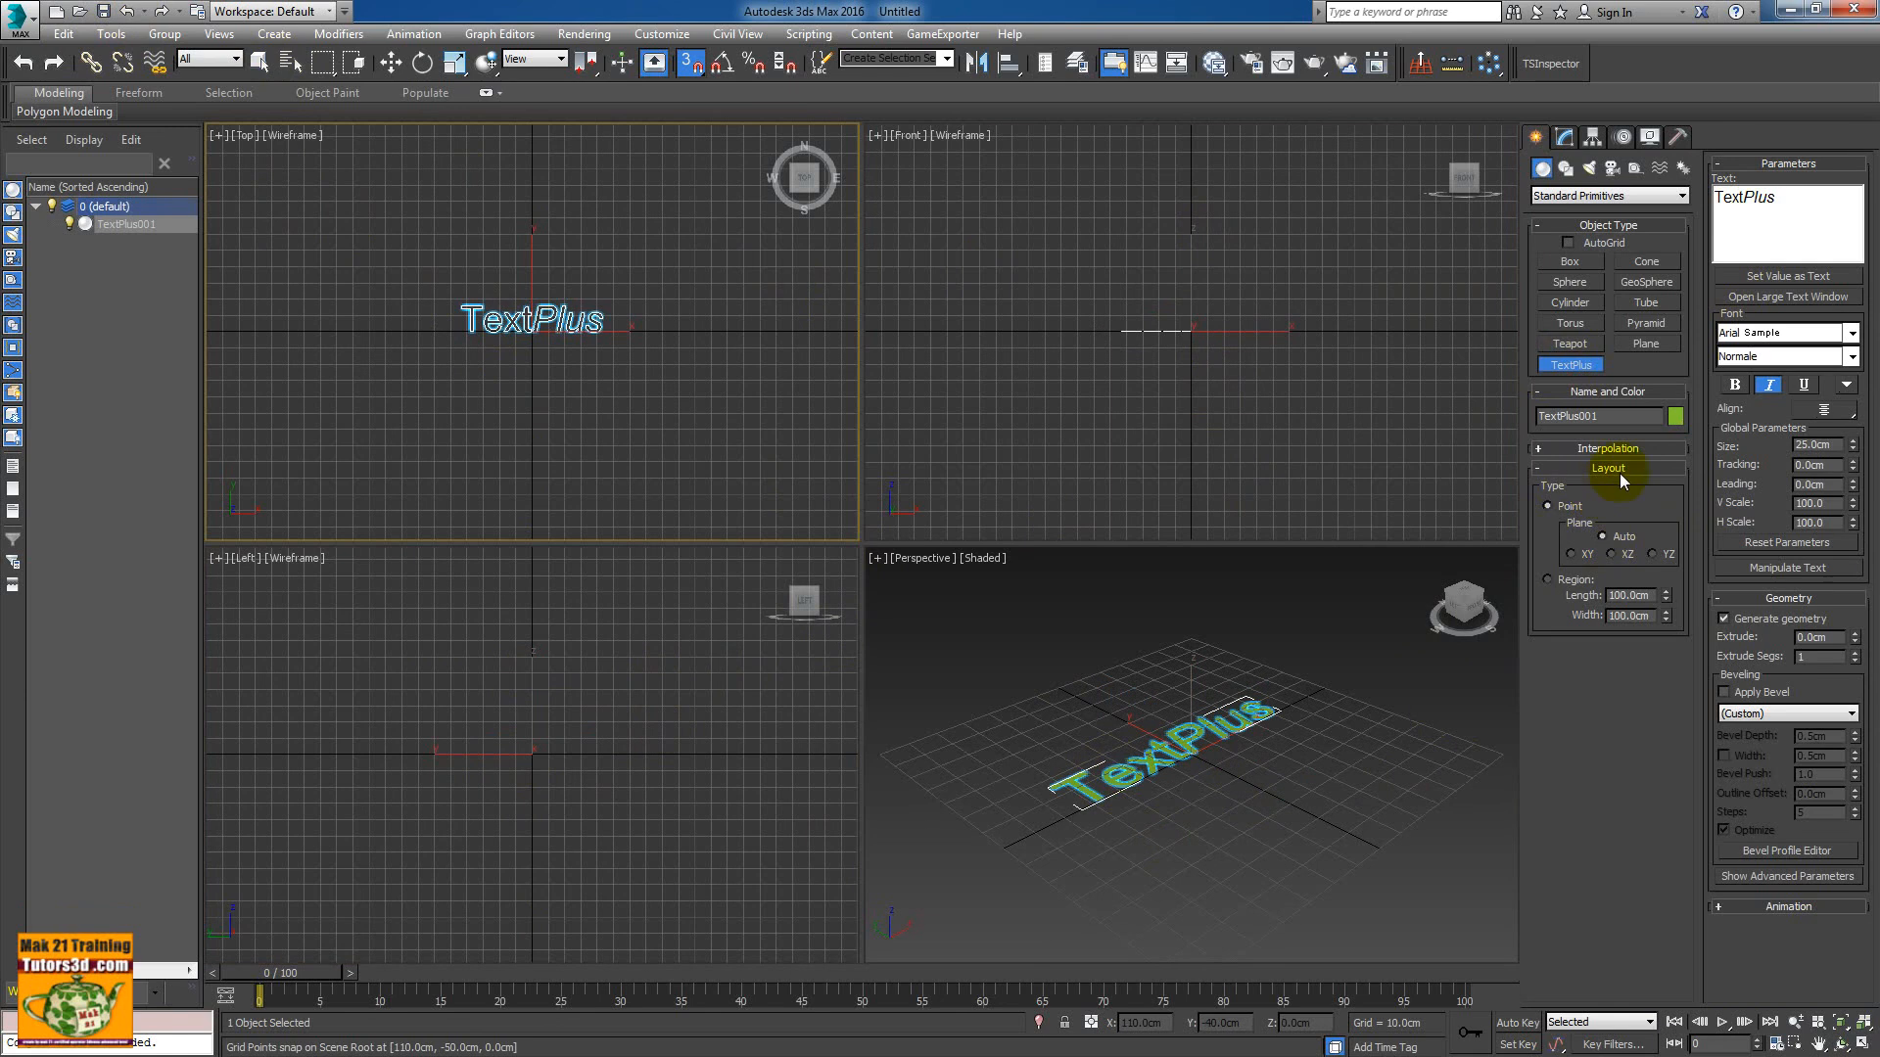
double_click(1781, 202)
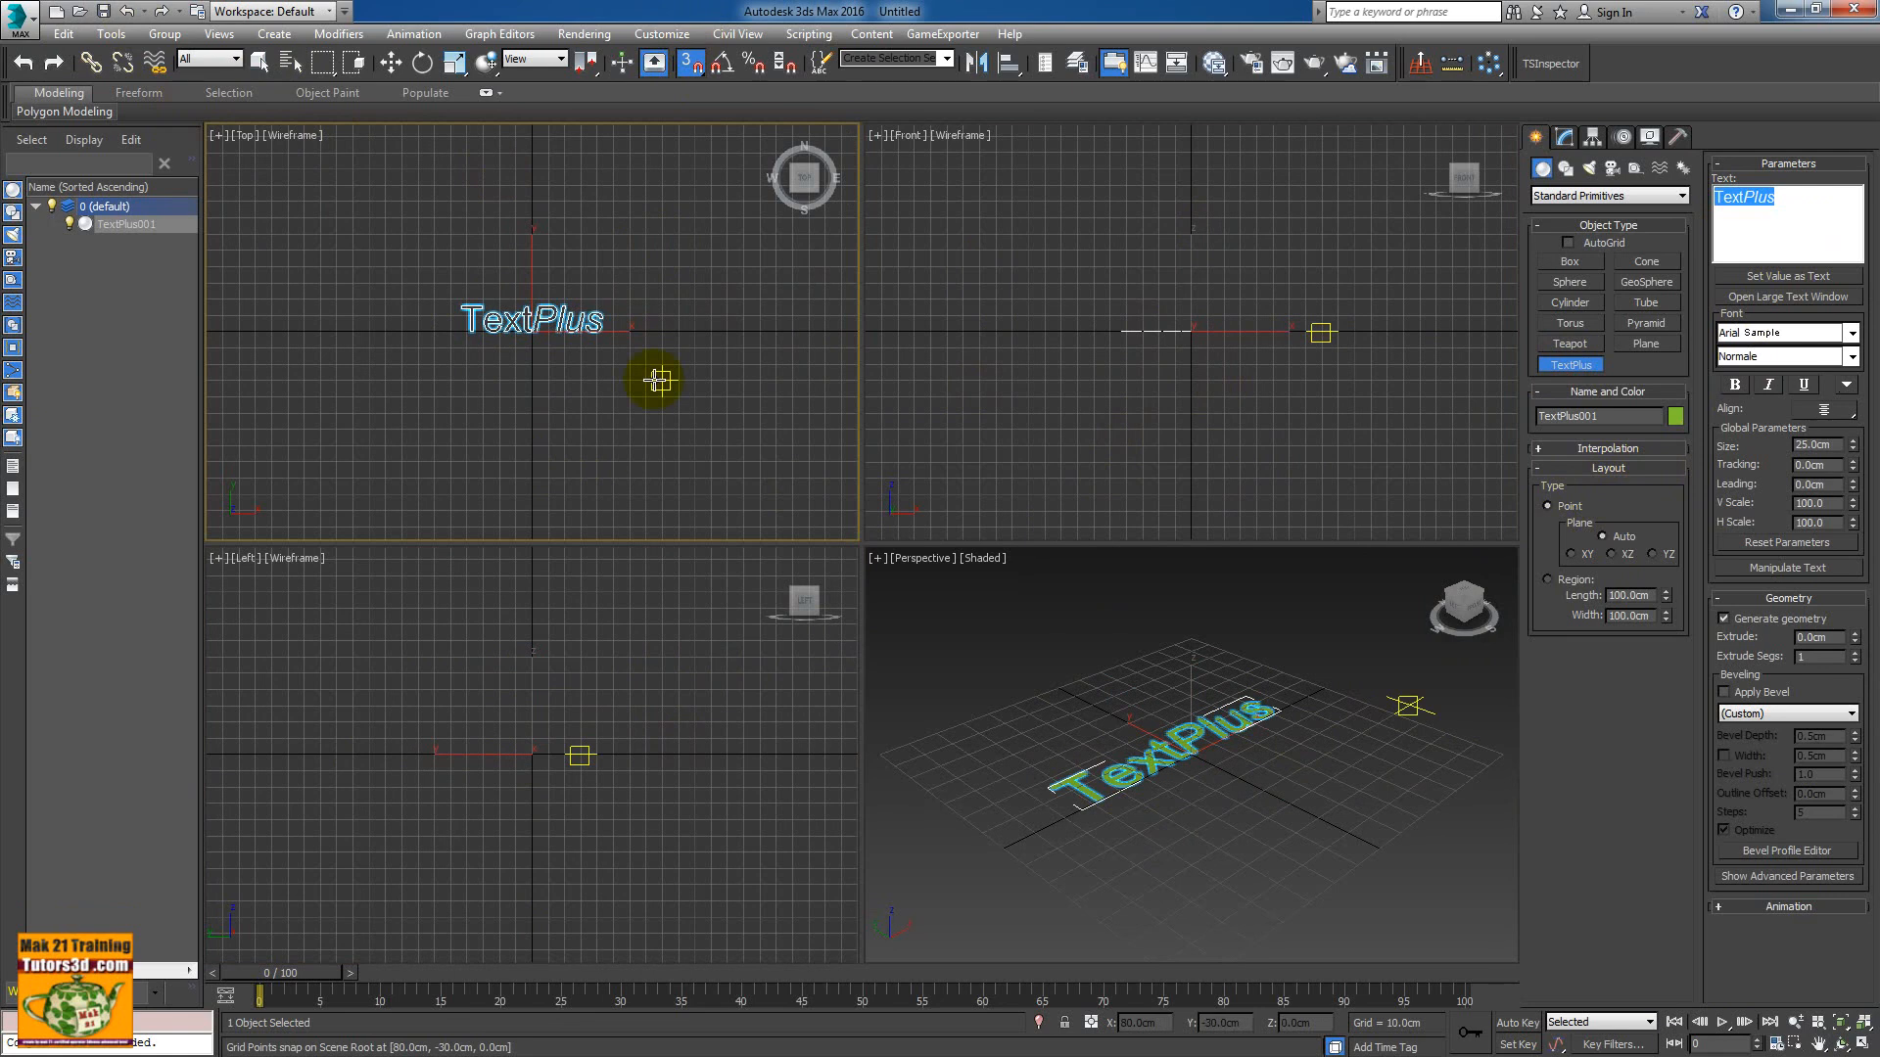
click(126, 11)
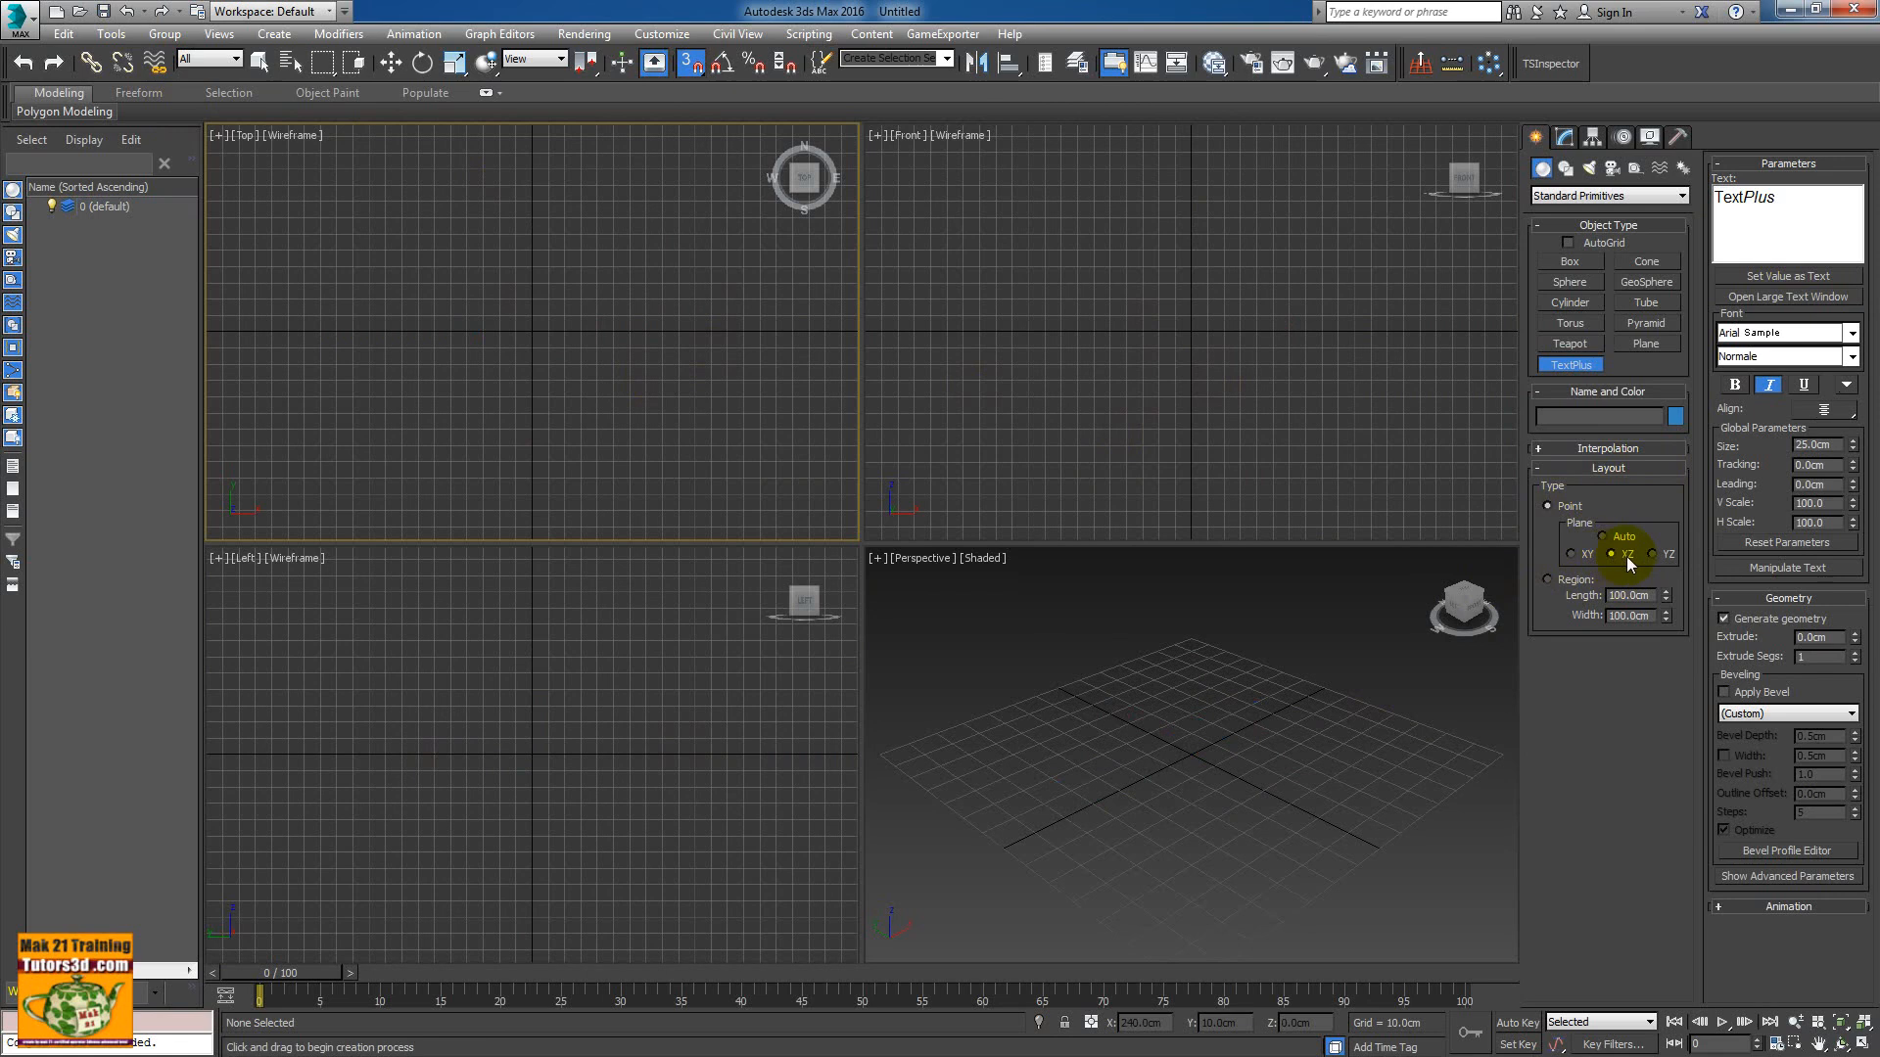
- Set the TextPlus layout plane to XY, try placing the text at the origin from the Left viewport, and undo it
click(1590, 557)
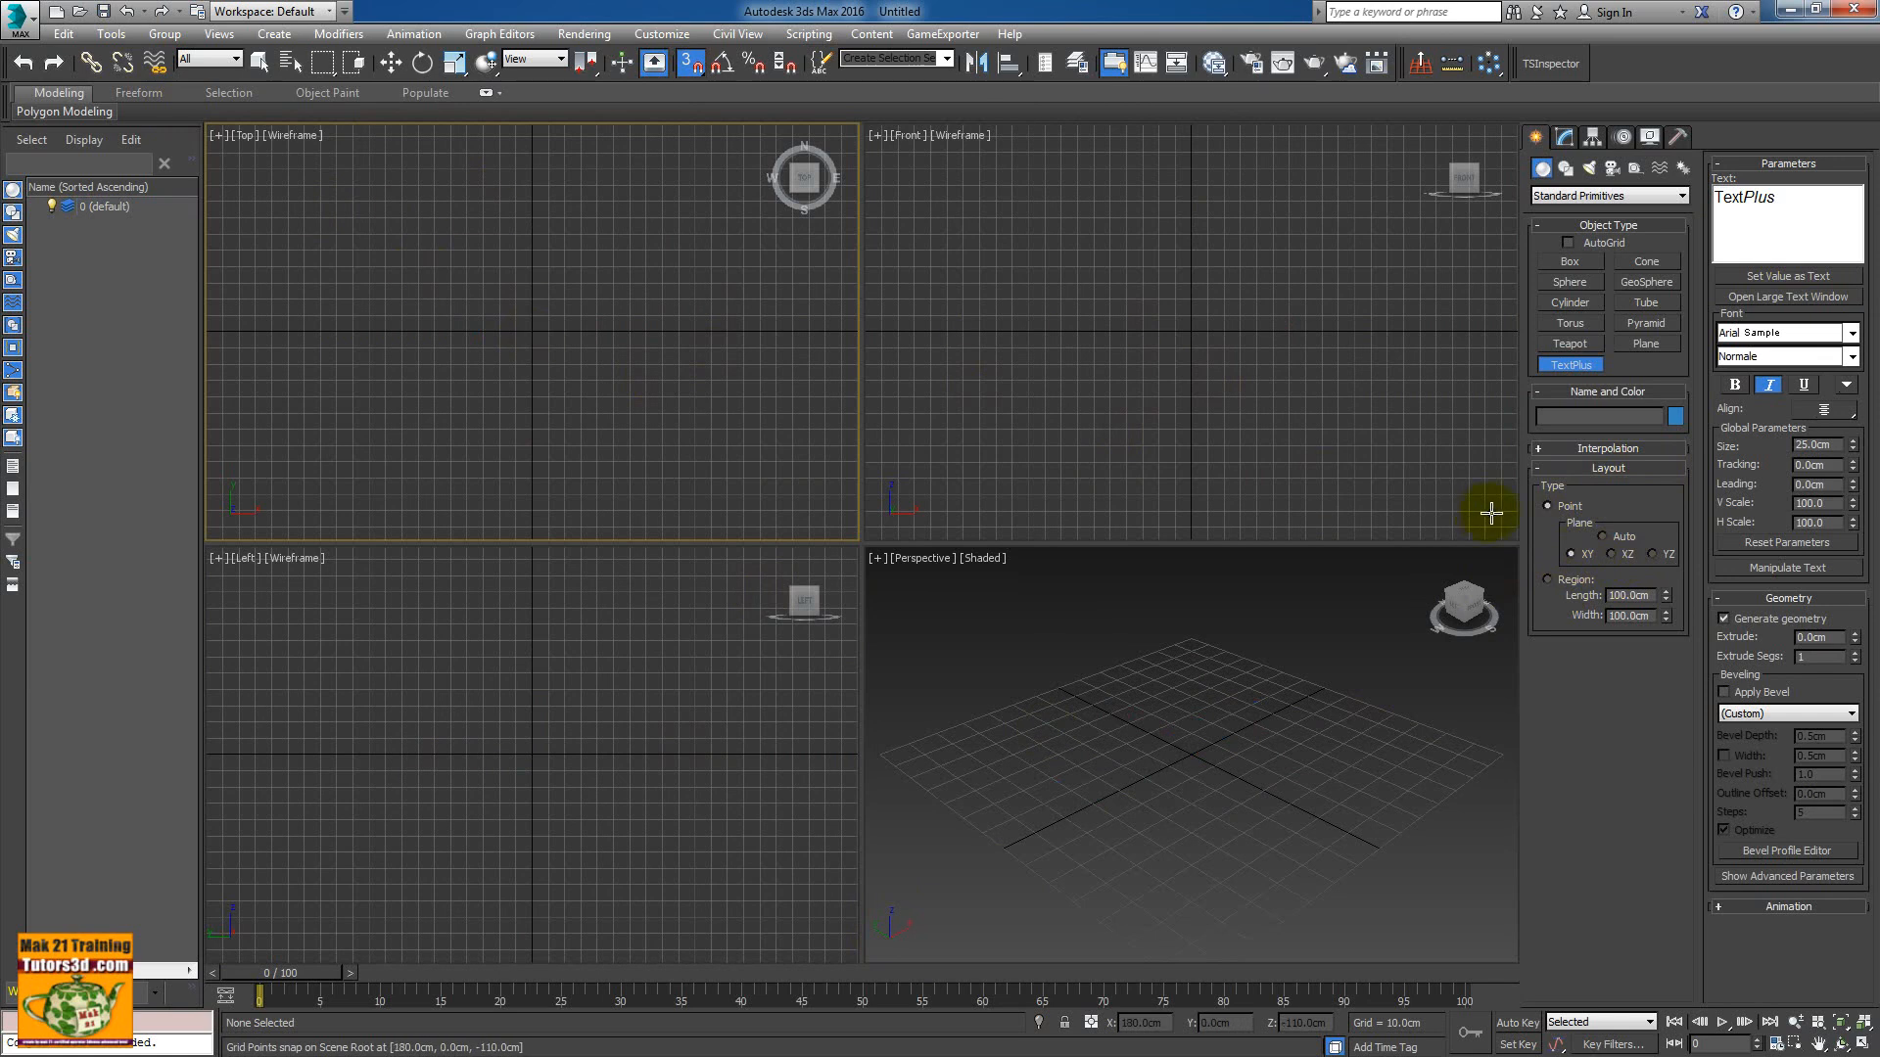
click(531, 756)
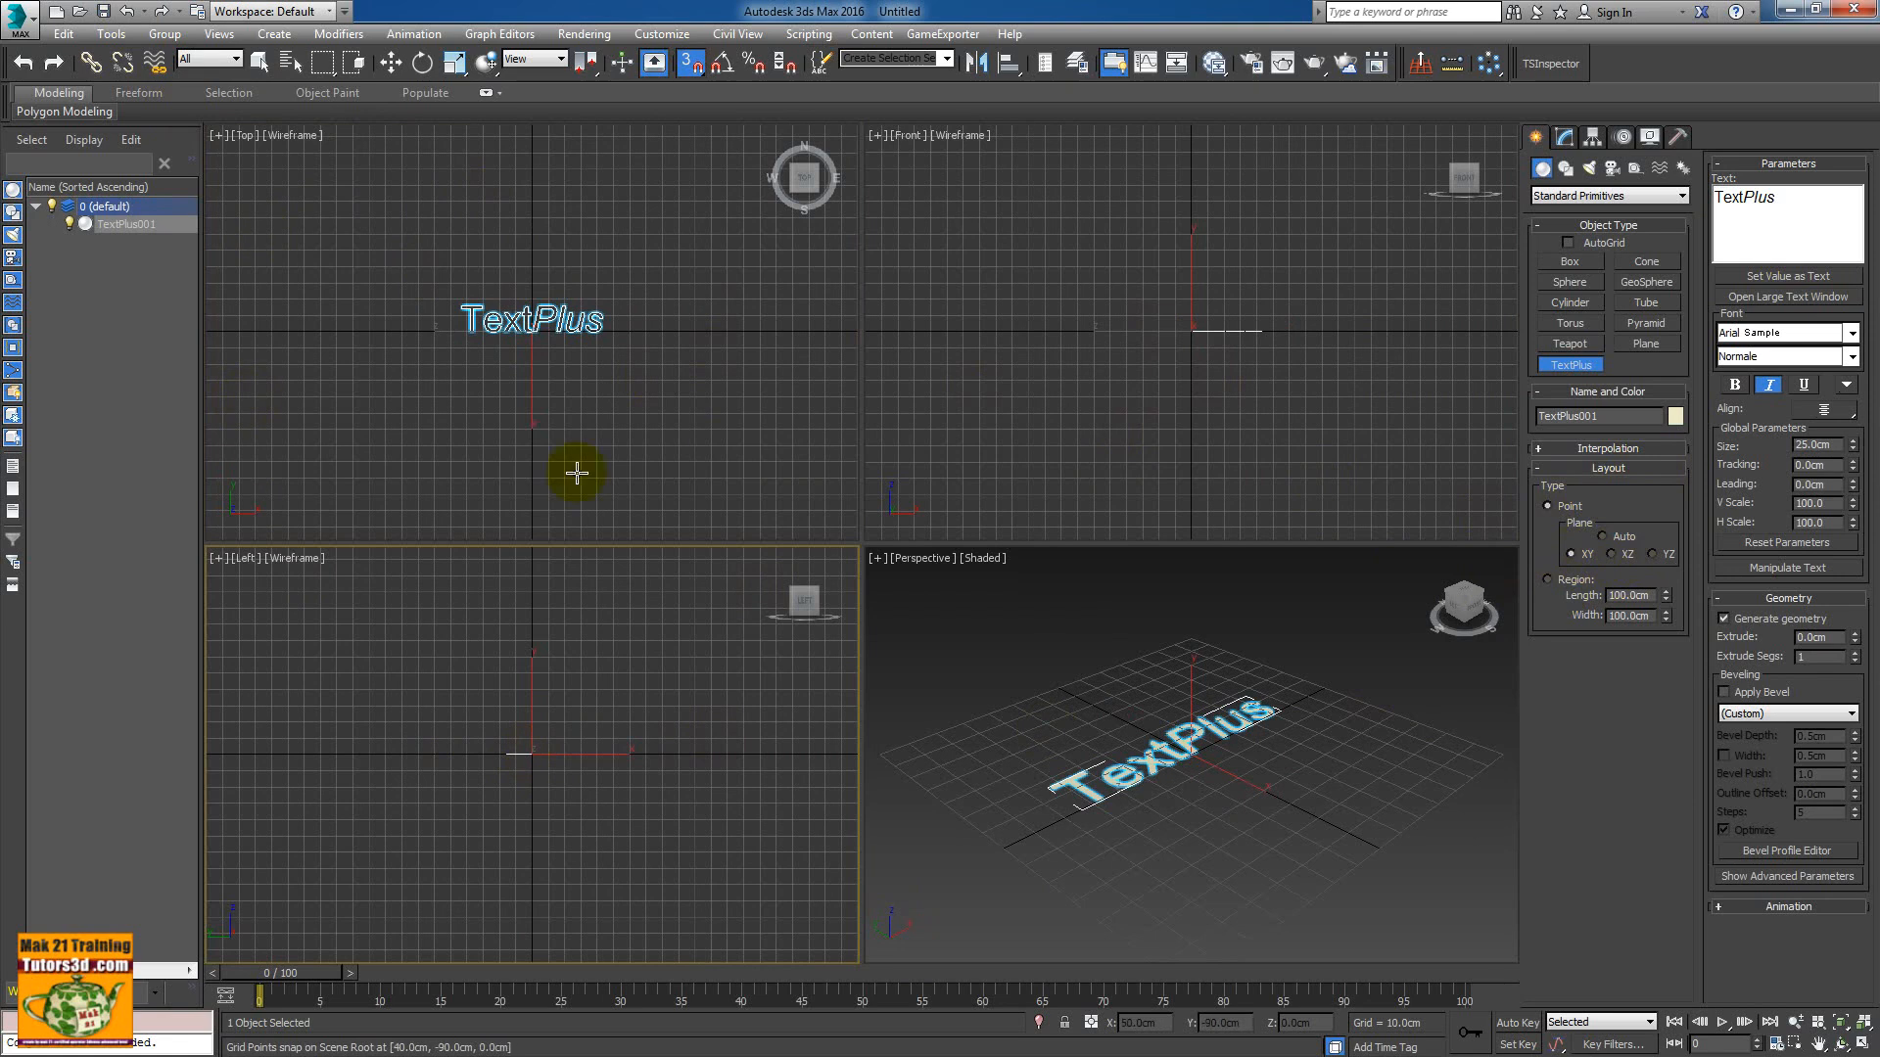
click(128, 12)
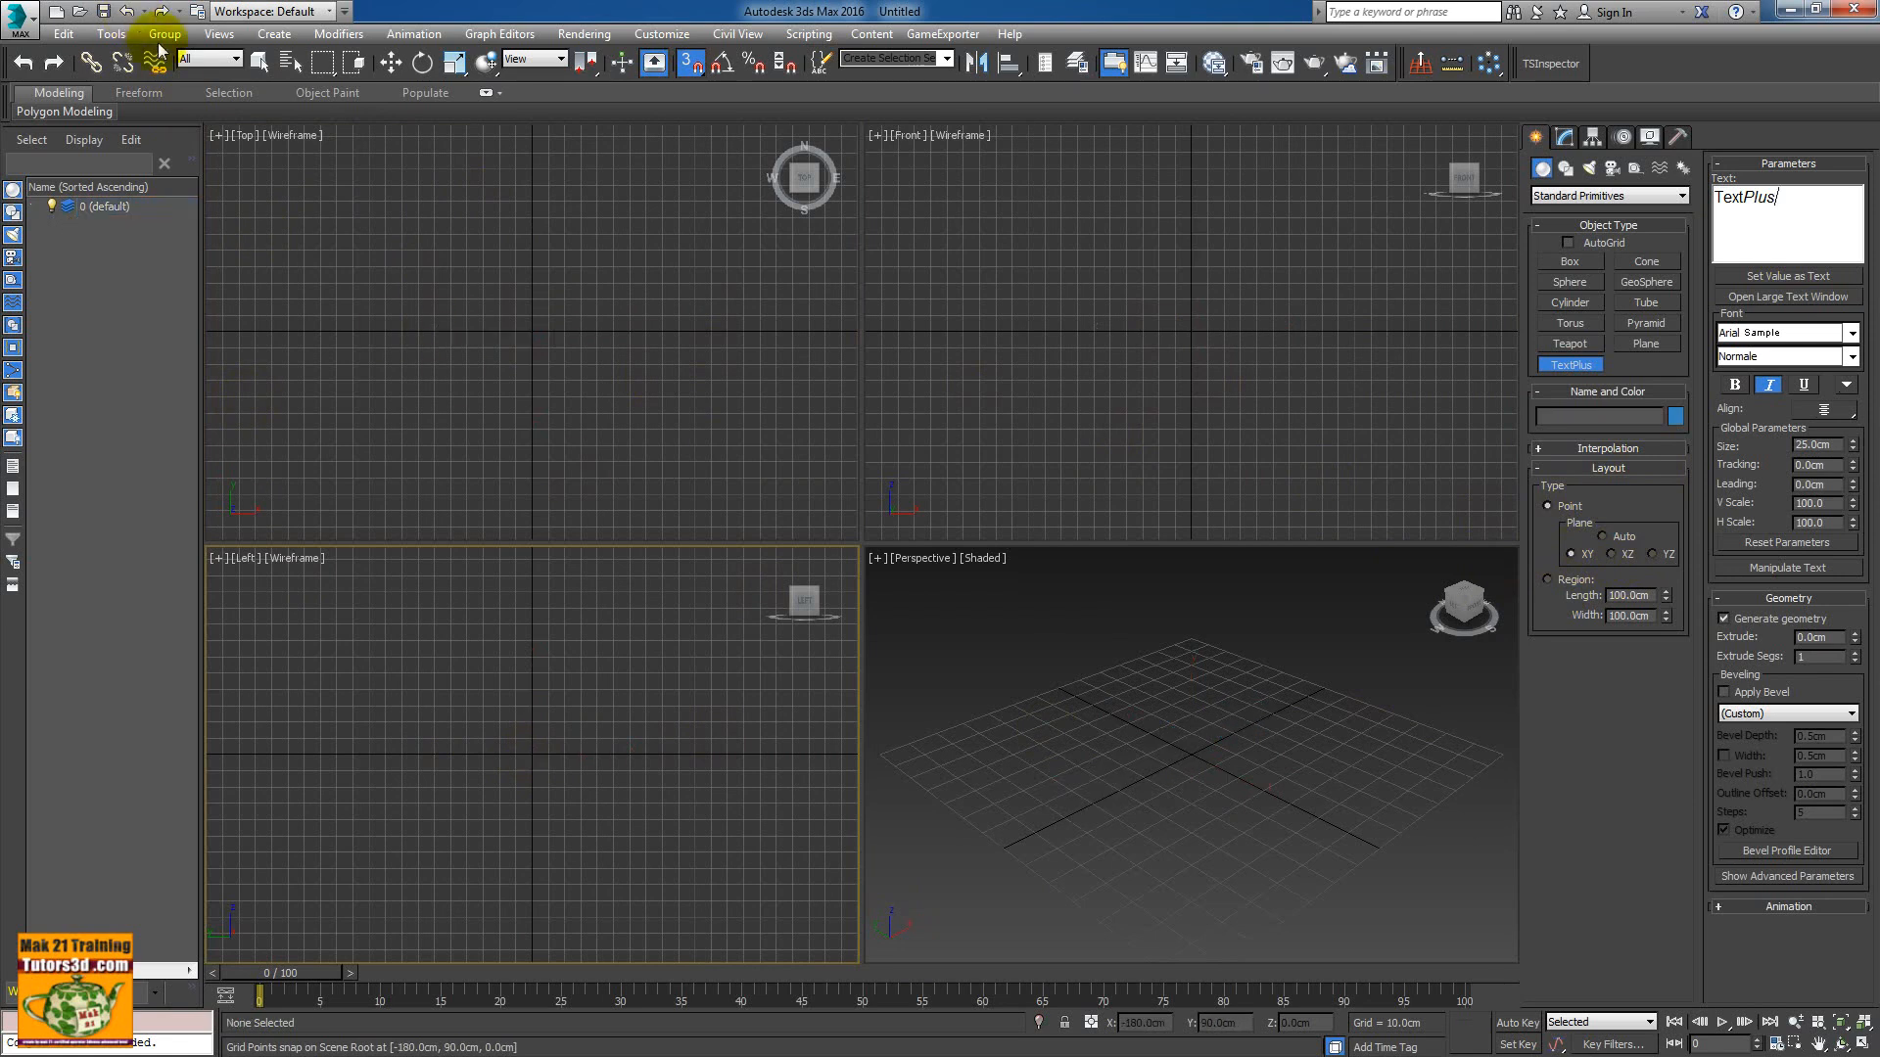
- Set the layout plane to XZ and try placing TextPlus at the origin from the Top, Front and Perspective viewports, undoing each
click(1611, 554)
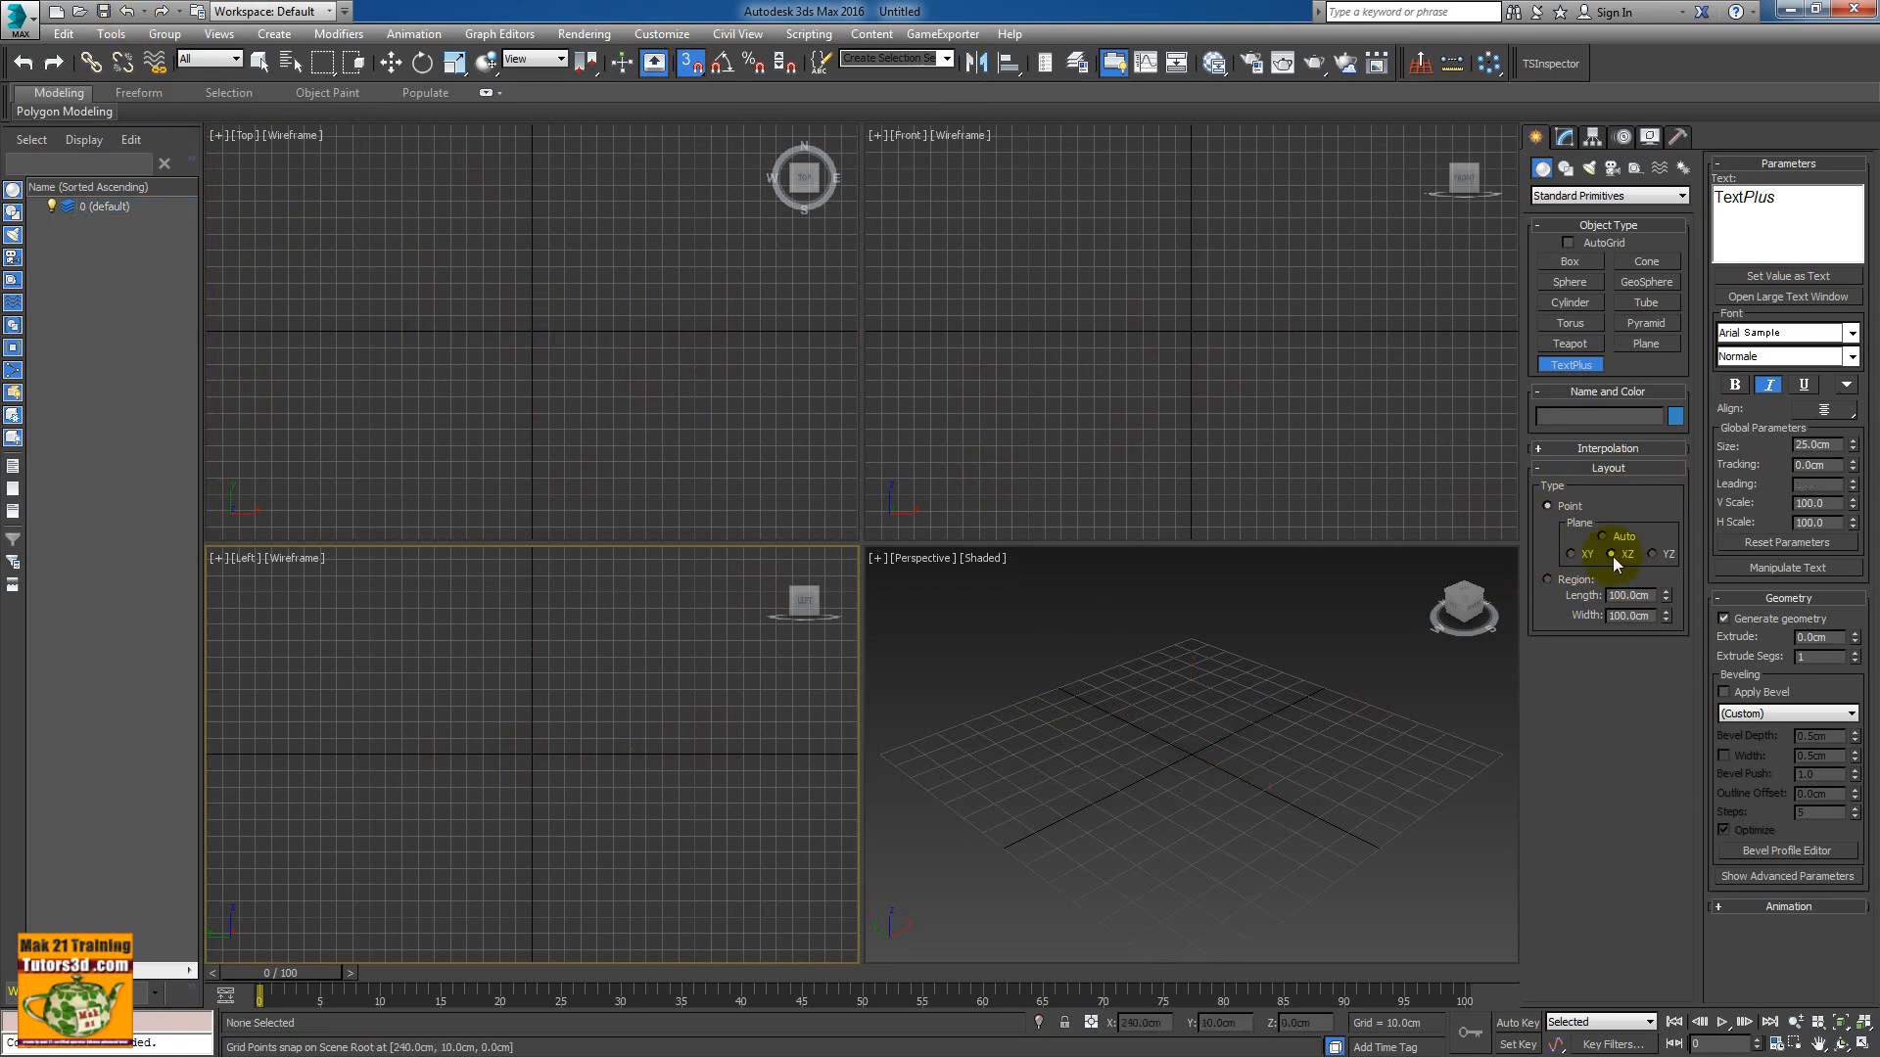
click(530, 332)
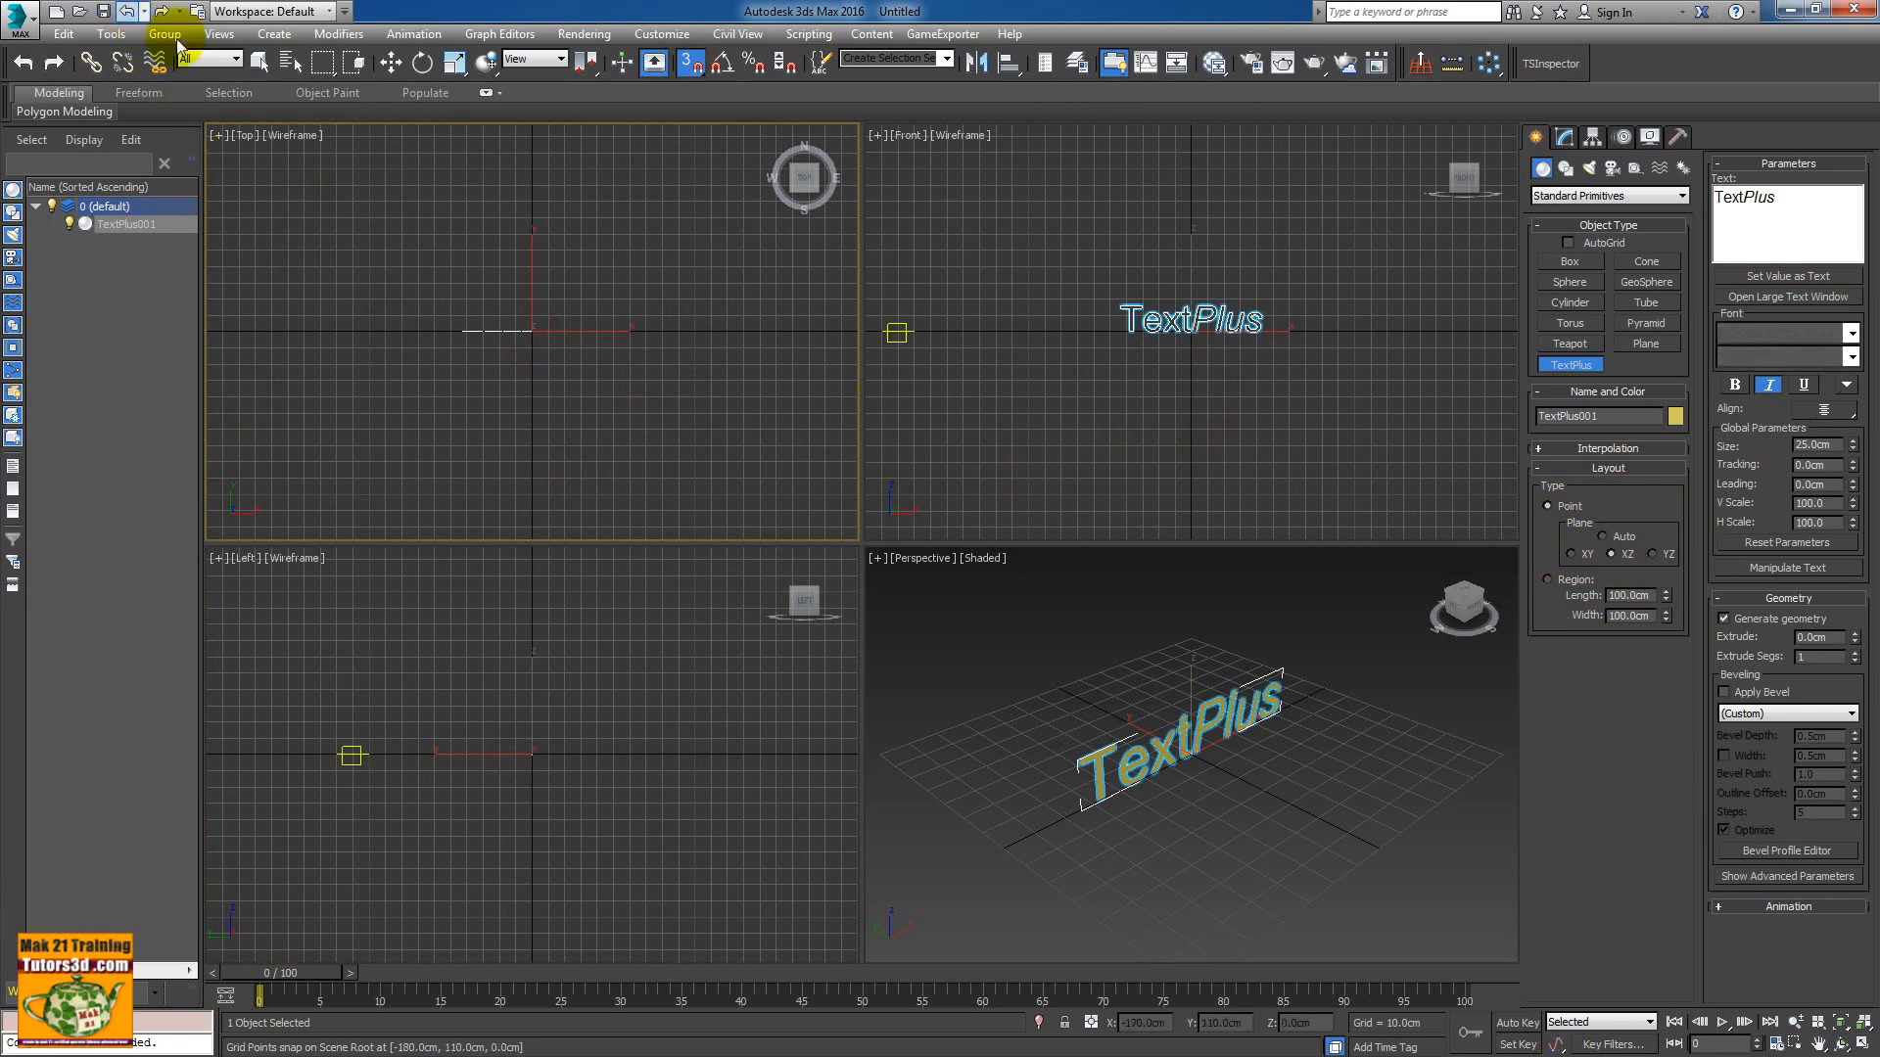
click(126, 12)
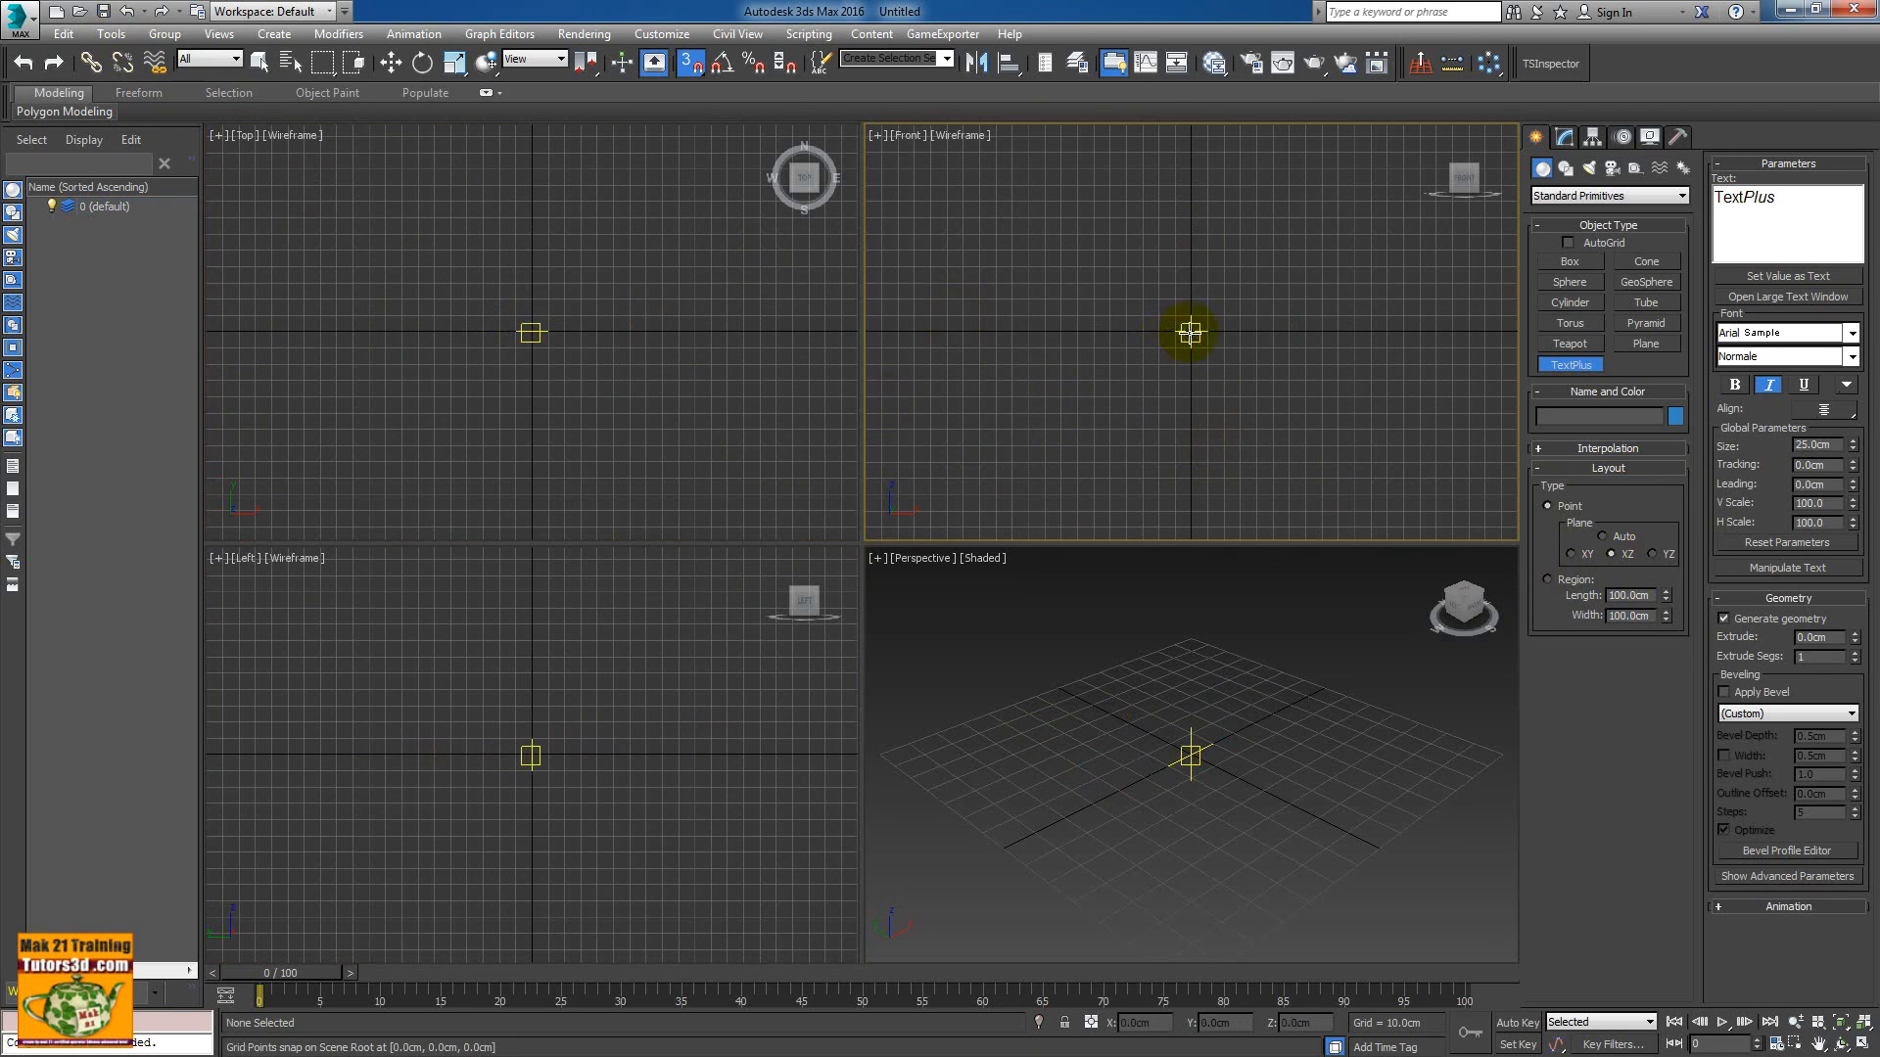
click(1191, 332)
click(127, 11)
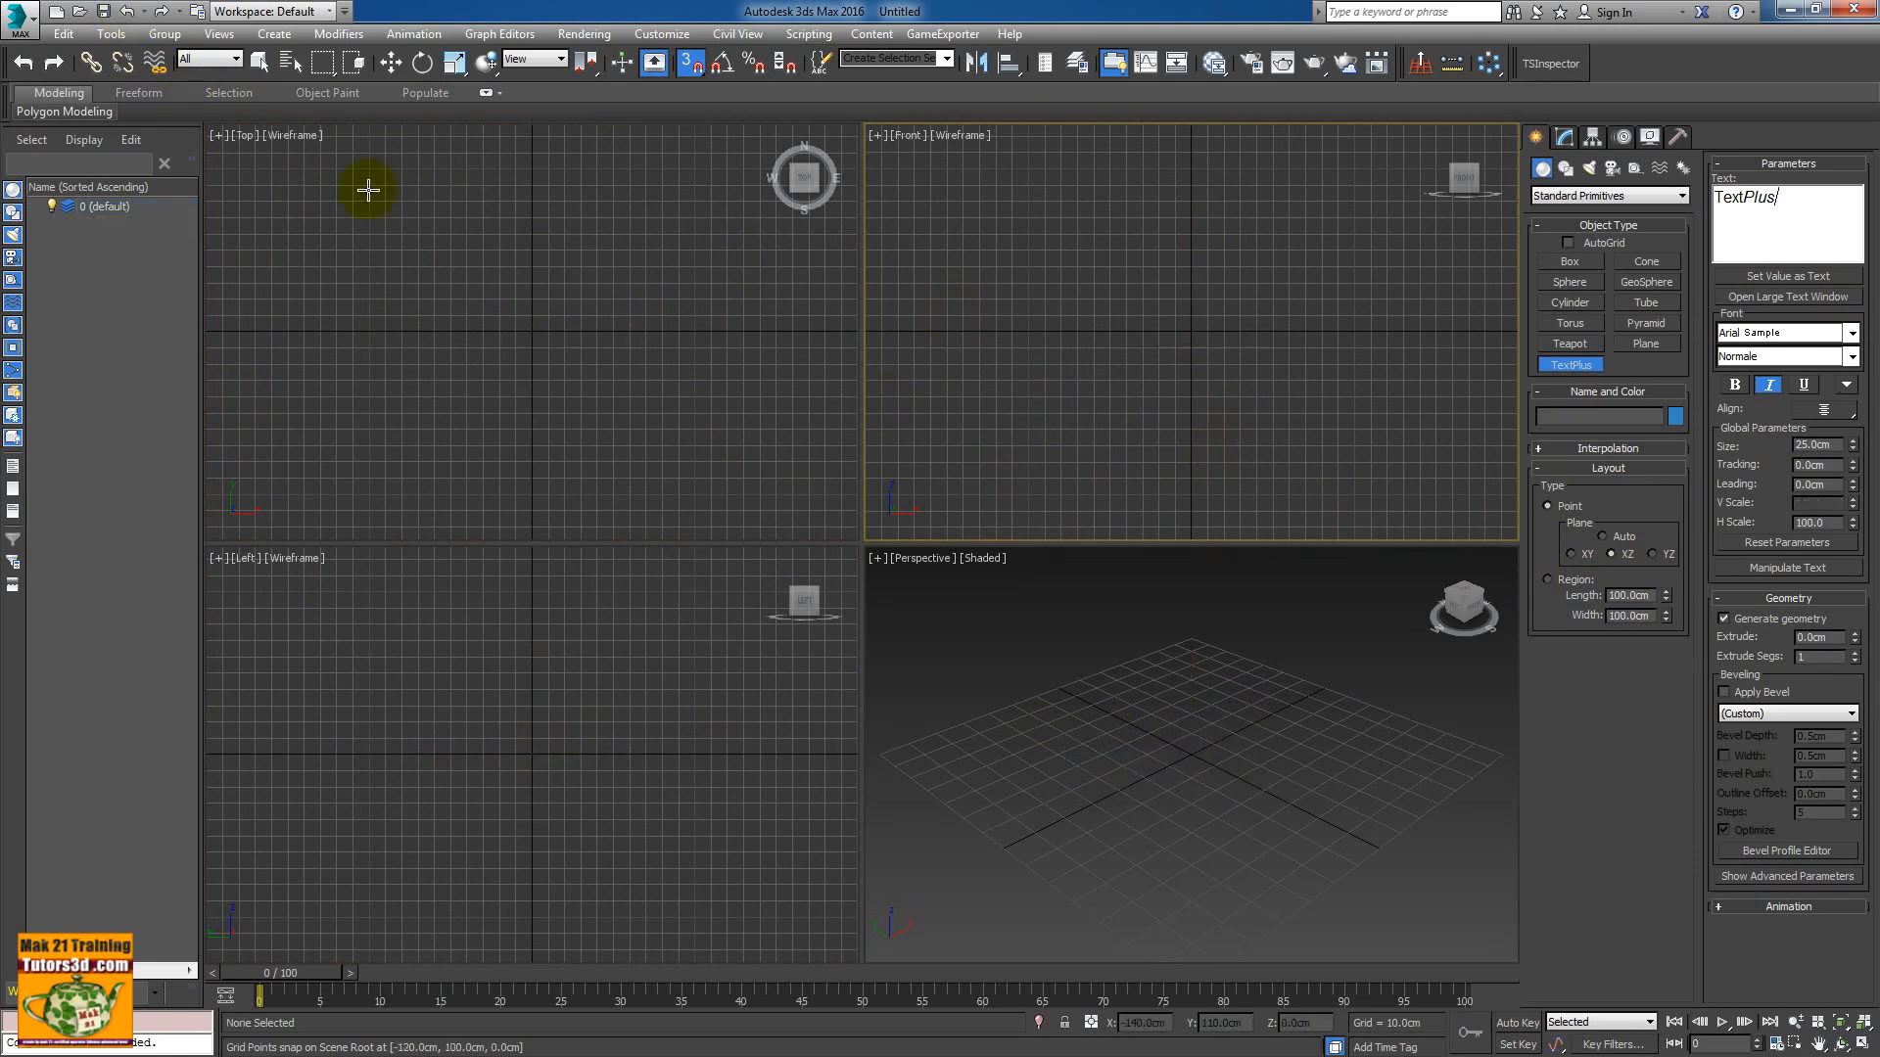
click(1191, 751)
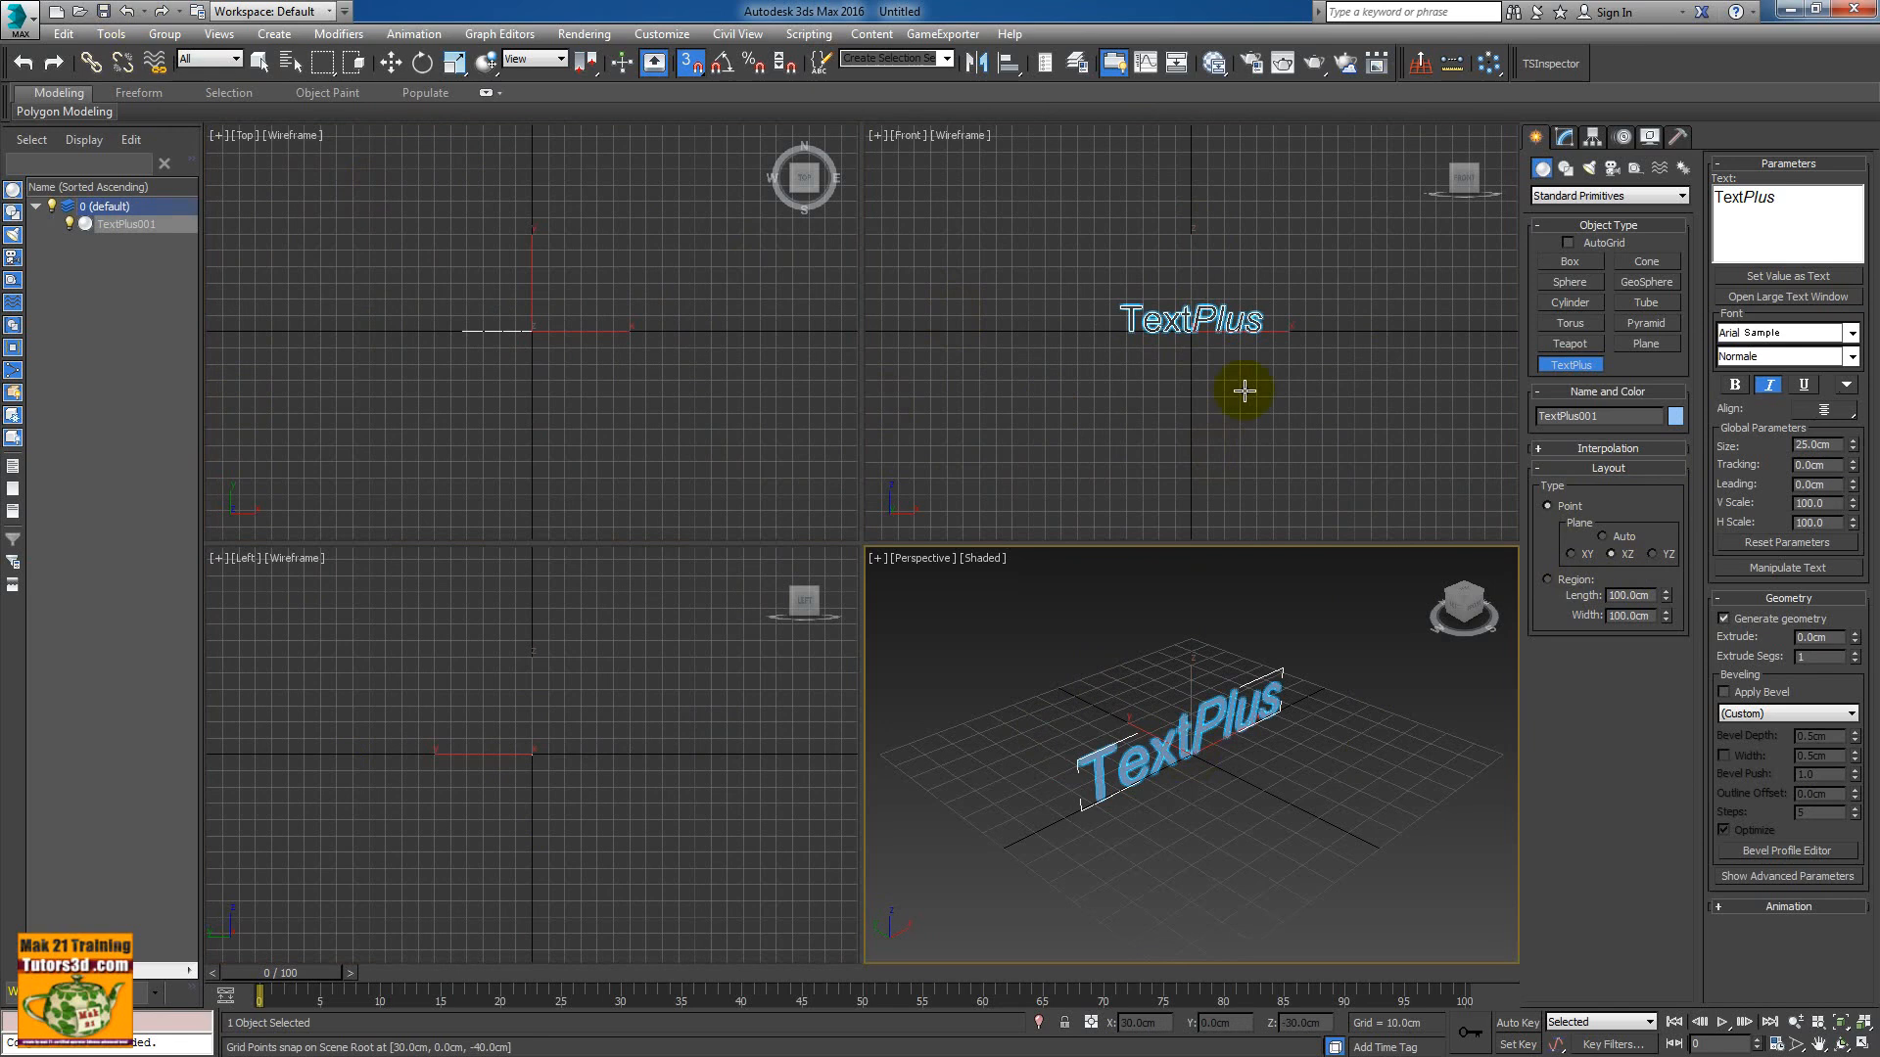
click(127, 12)
- Place TextPlus on the YZ plane from the Perspective viewport, switch the Left viewport to the Right view, and undo the text
click(1652, 554)
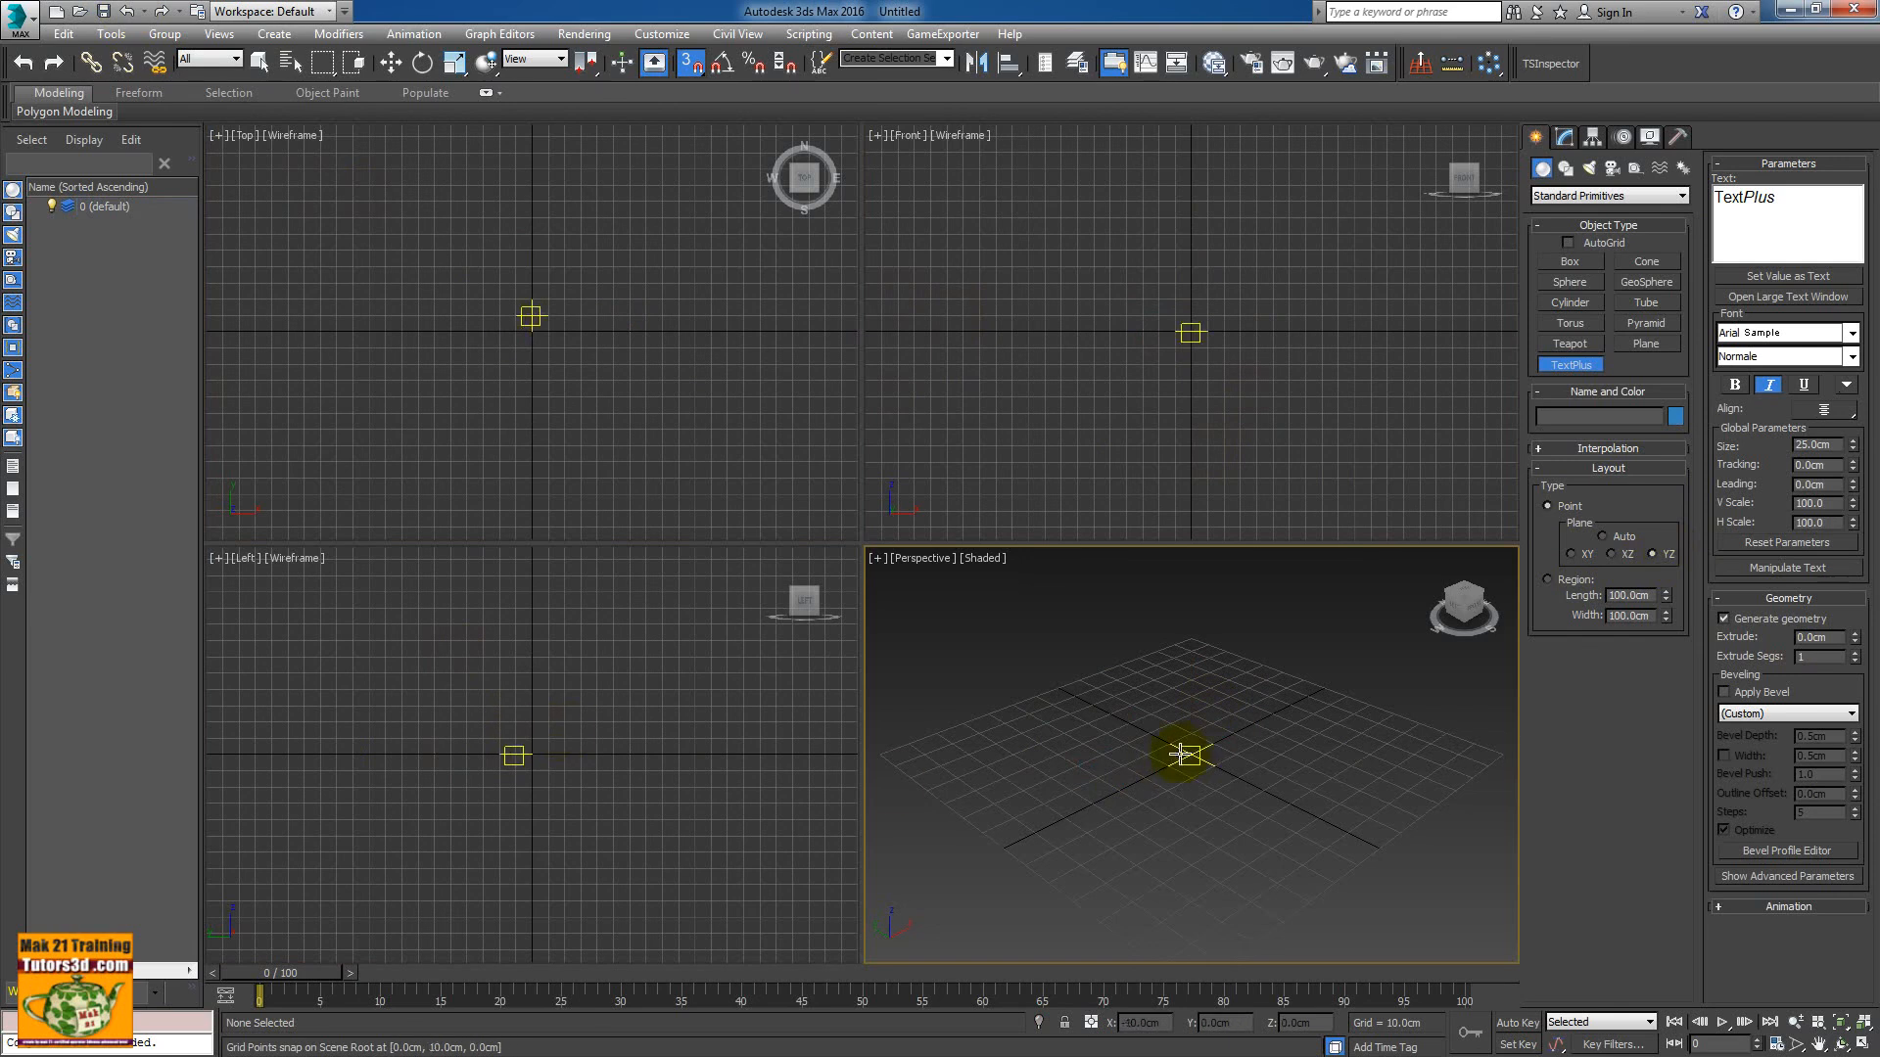
click(1187, 751)
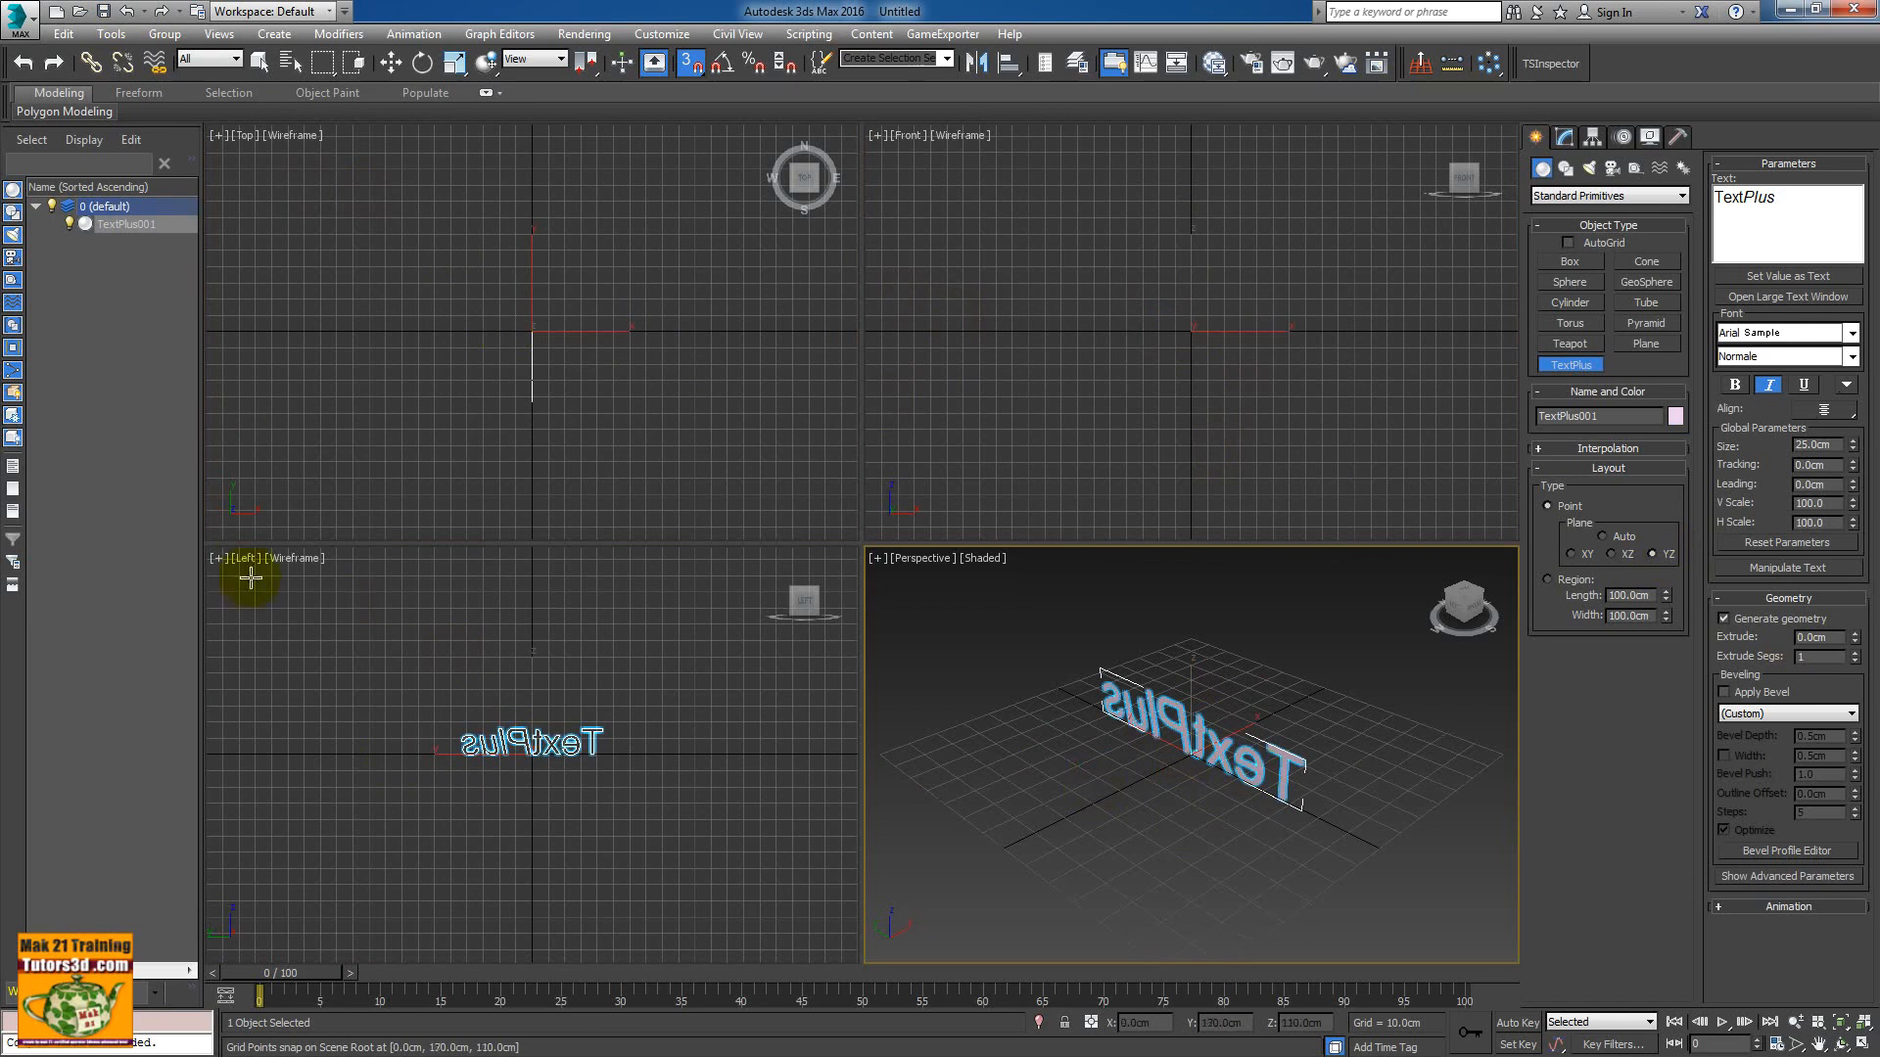
click(287, 608)
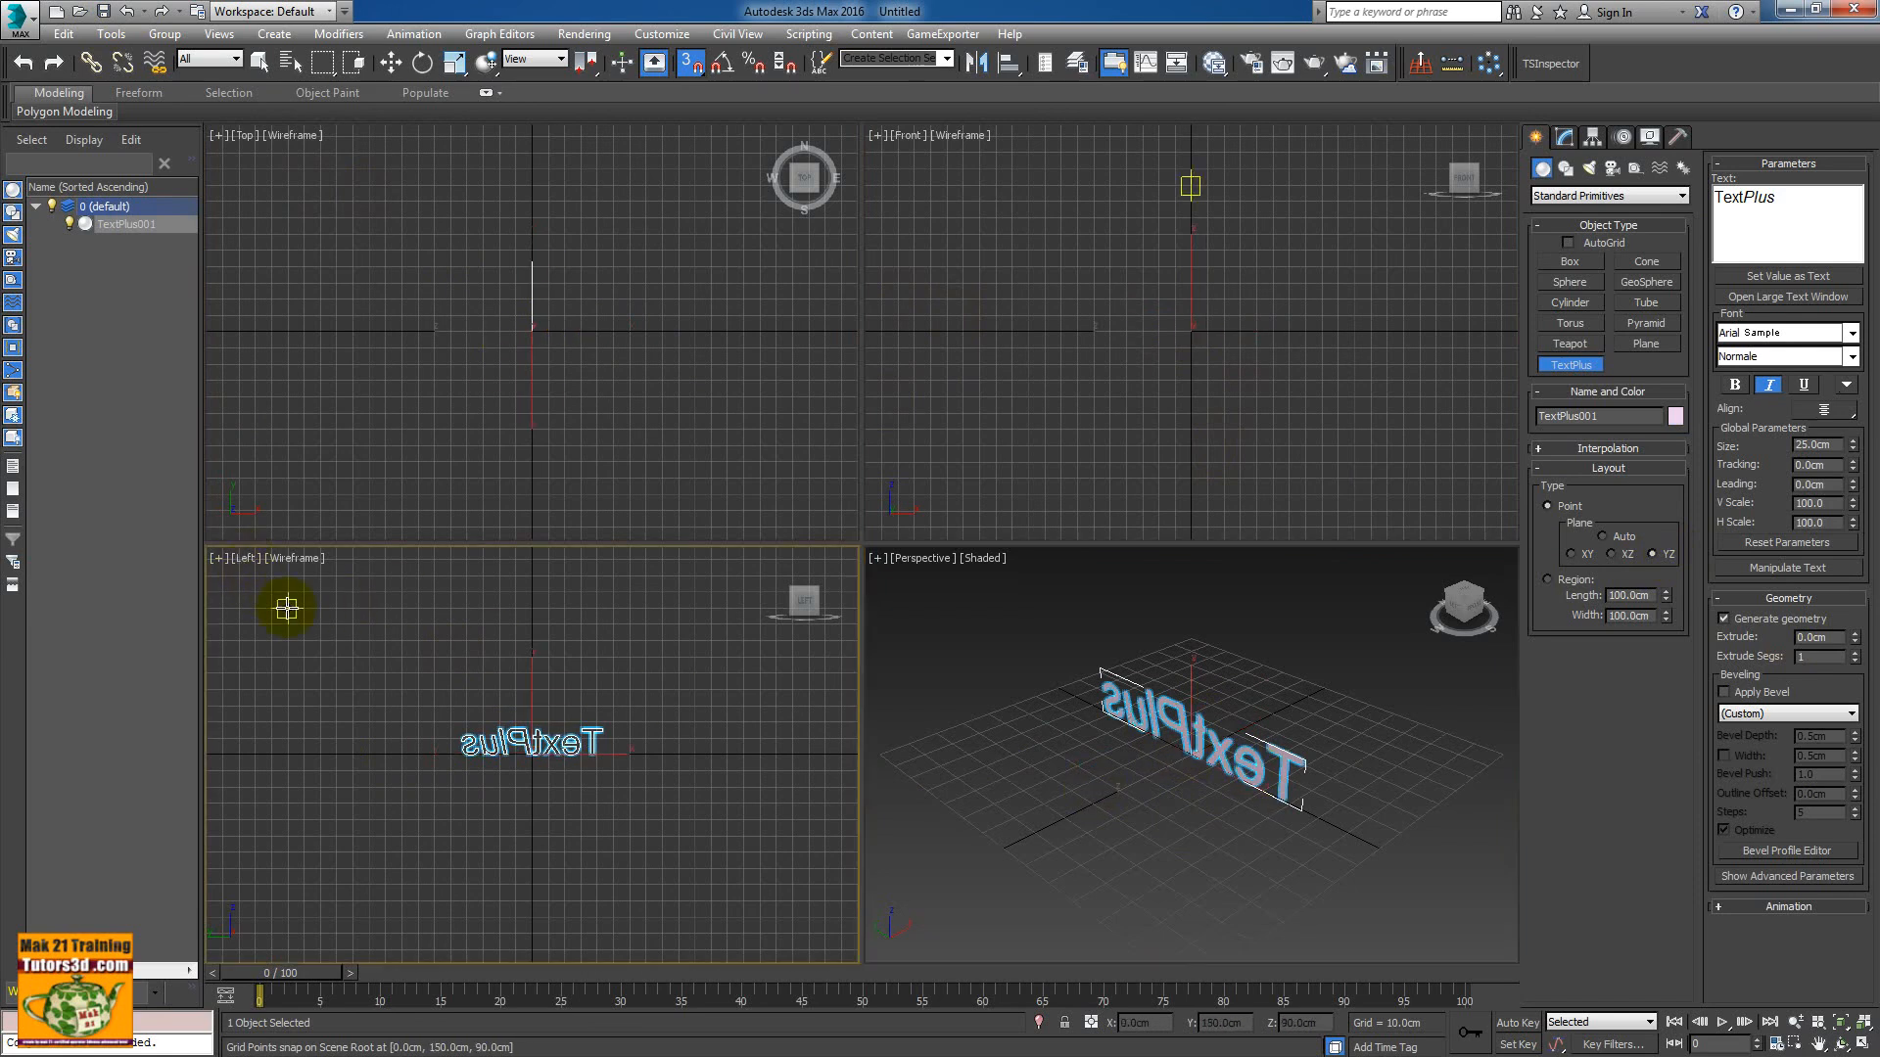
click(248, 561)
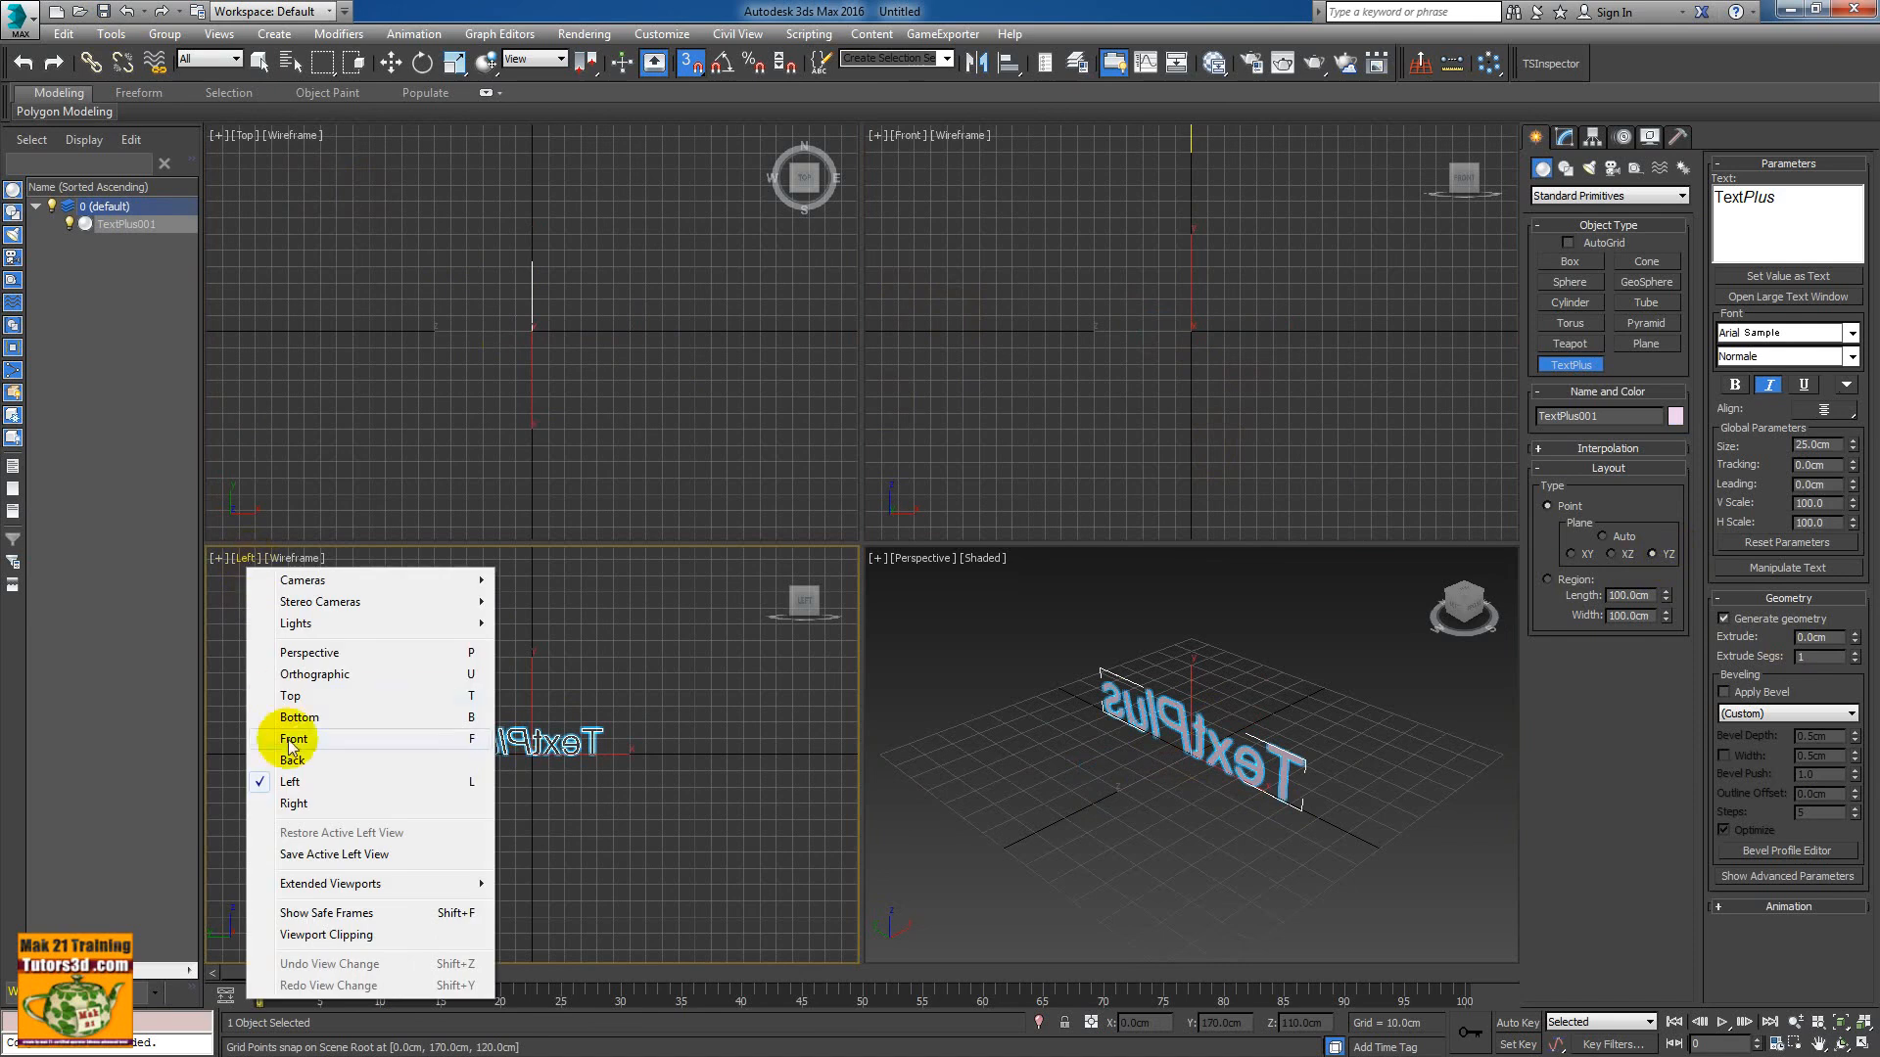
click(294, 803)
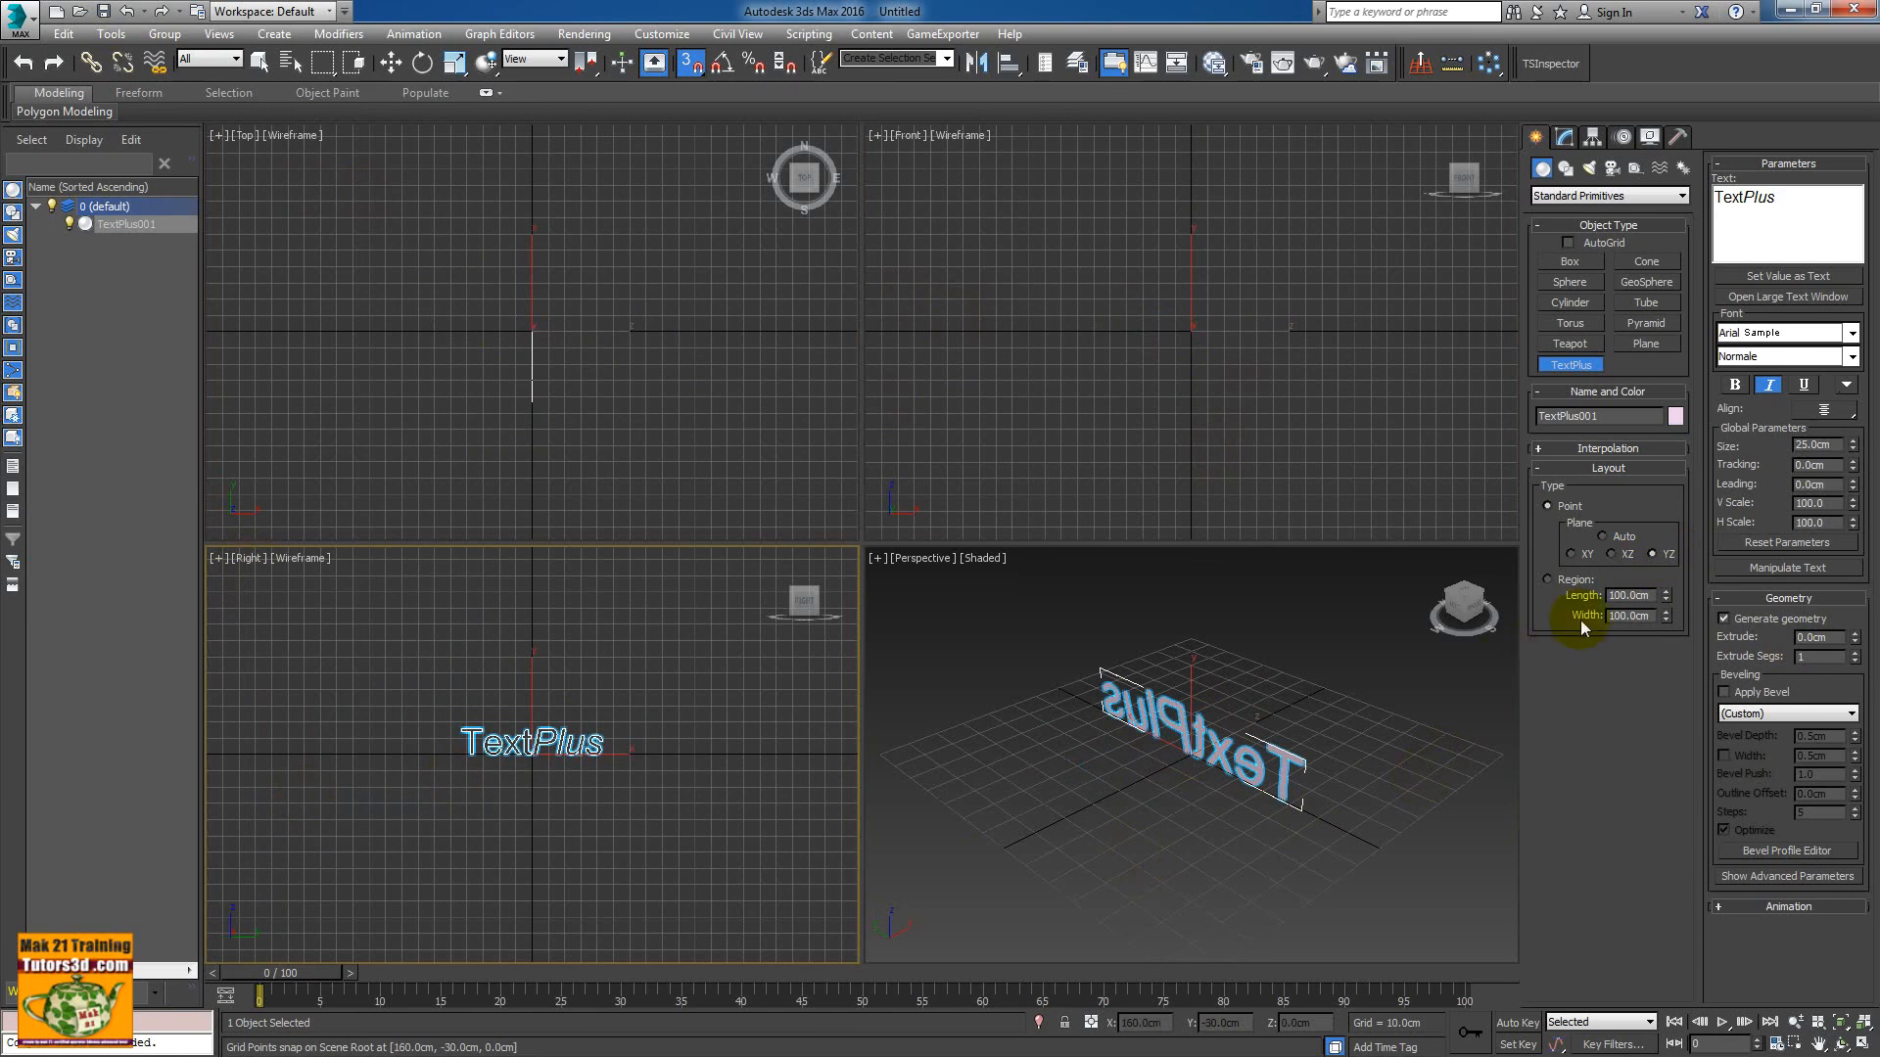
click(127, 11)
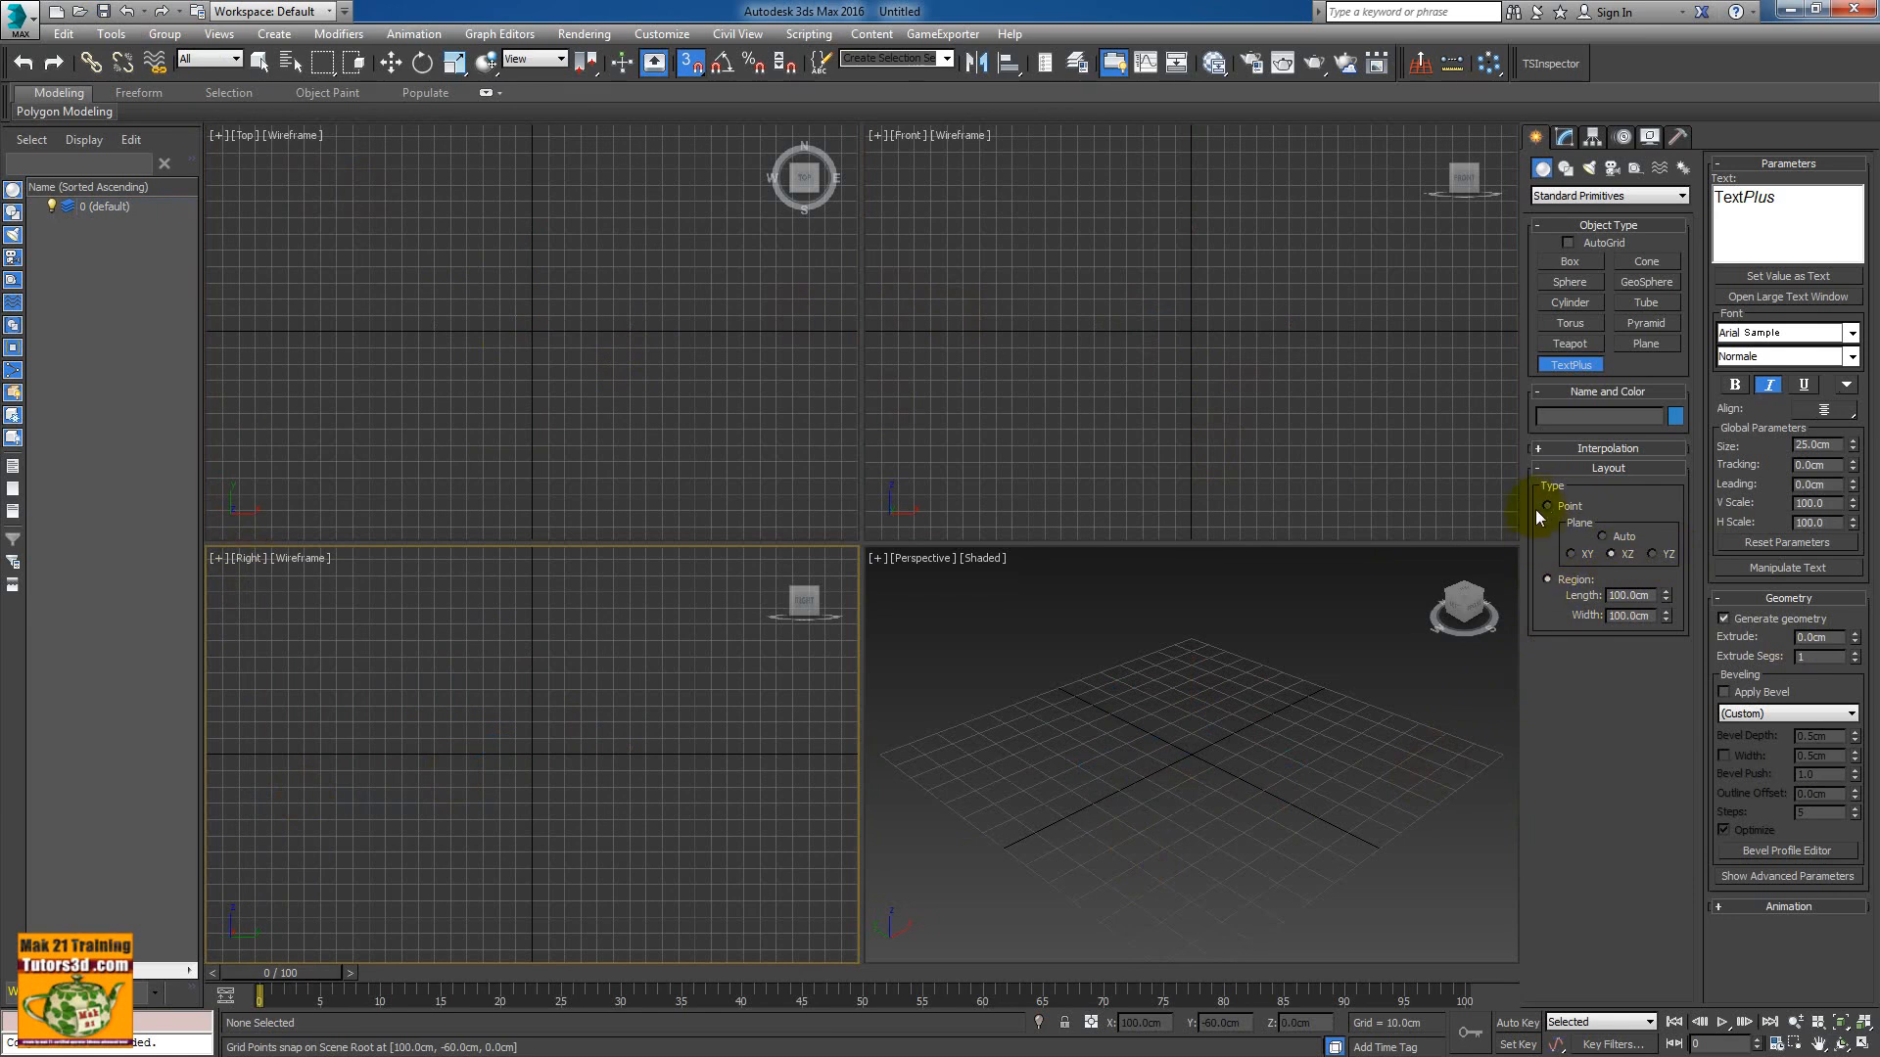
- Try placing a point-type TextPlus object on the XZ plane at the origin in the Front viewport, and undo it
click(1547, 579)
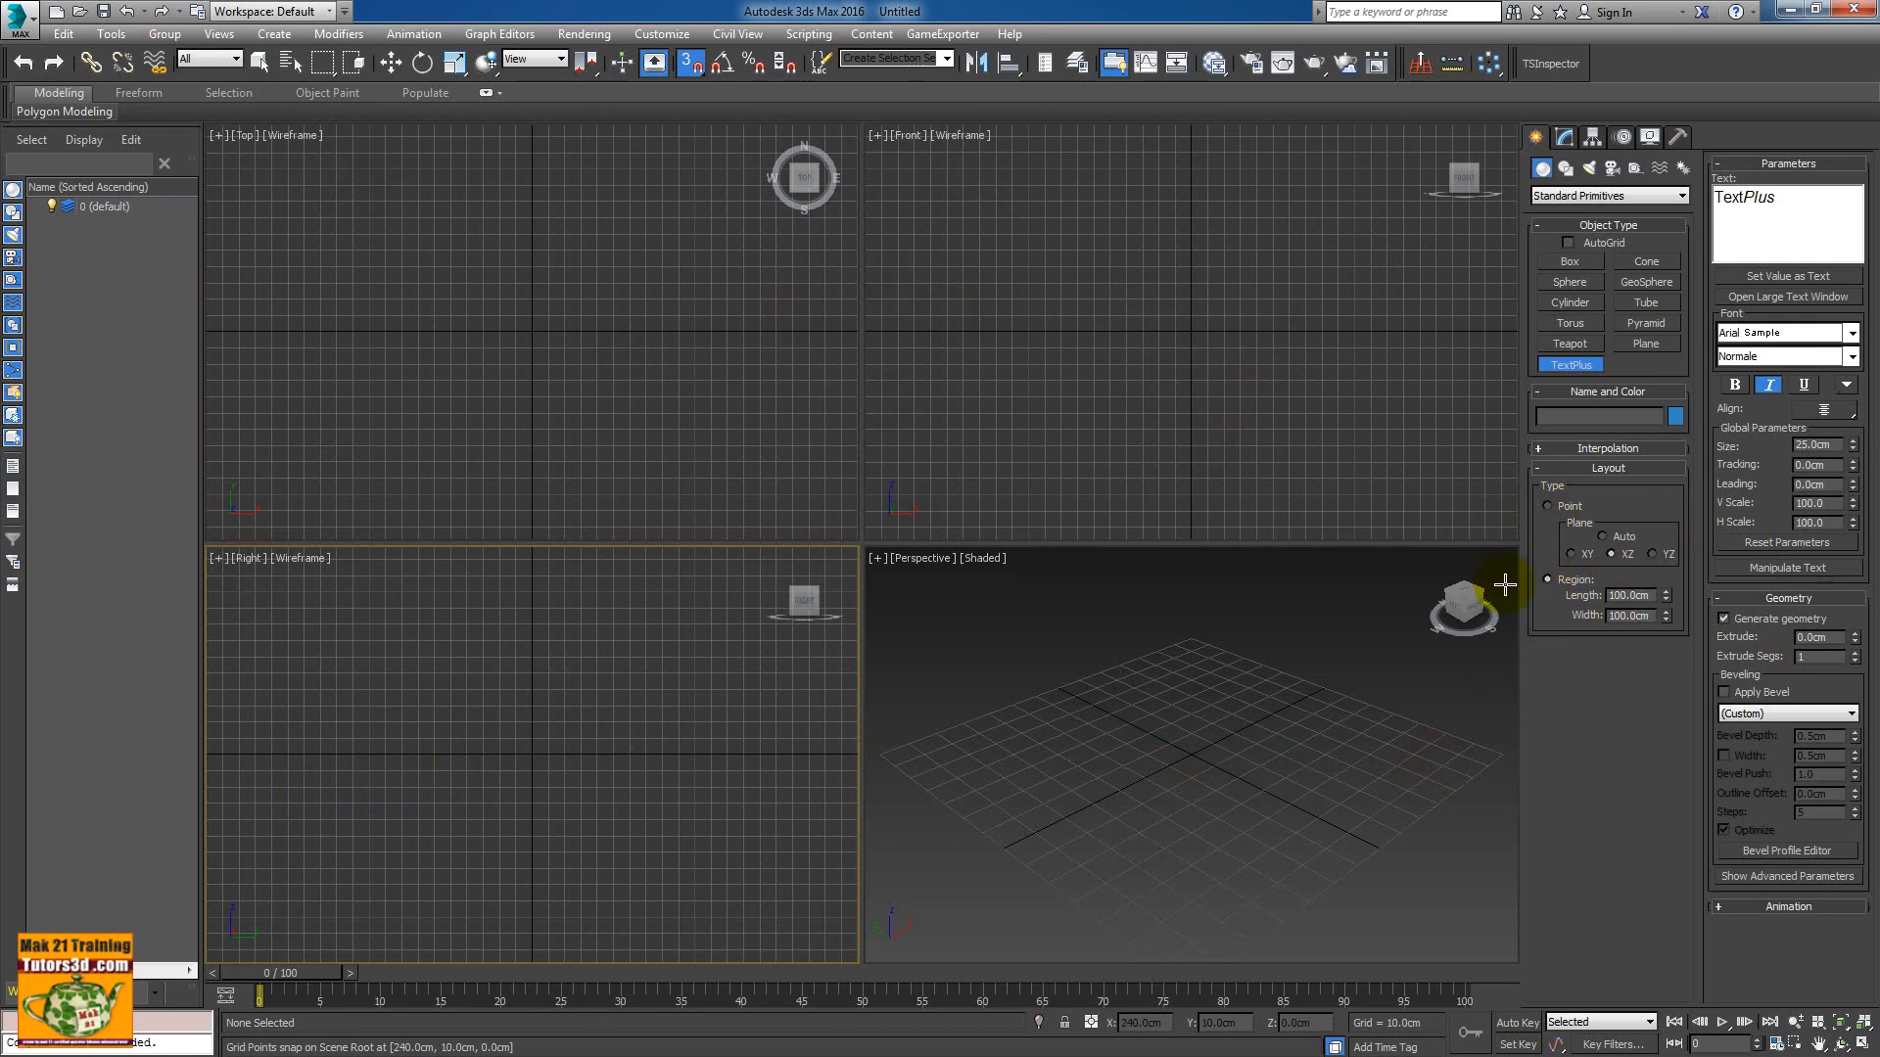
click(1189, 328)
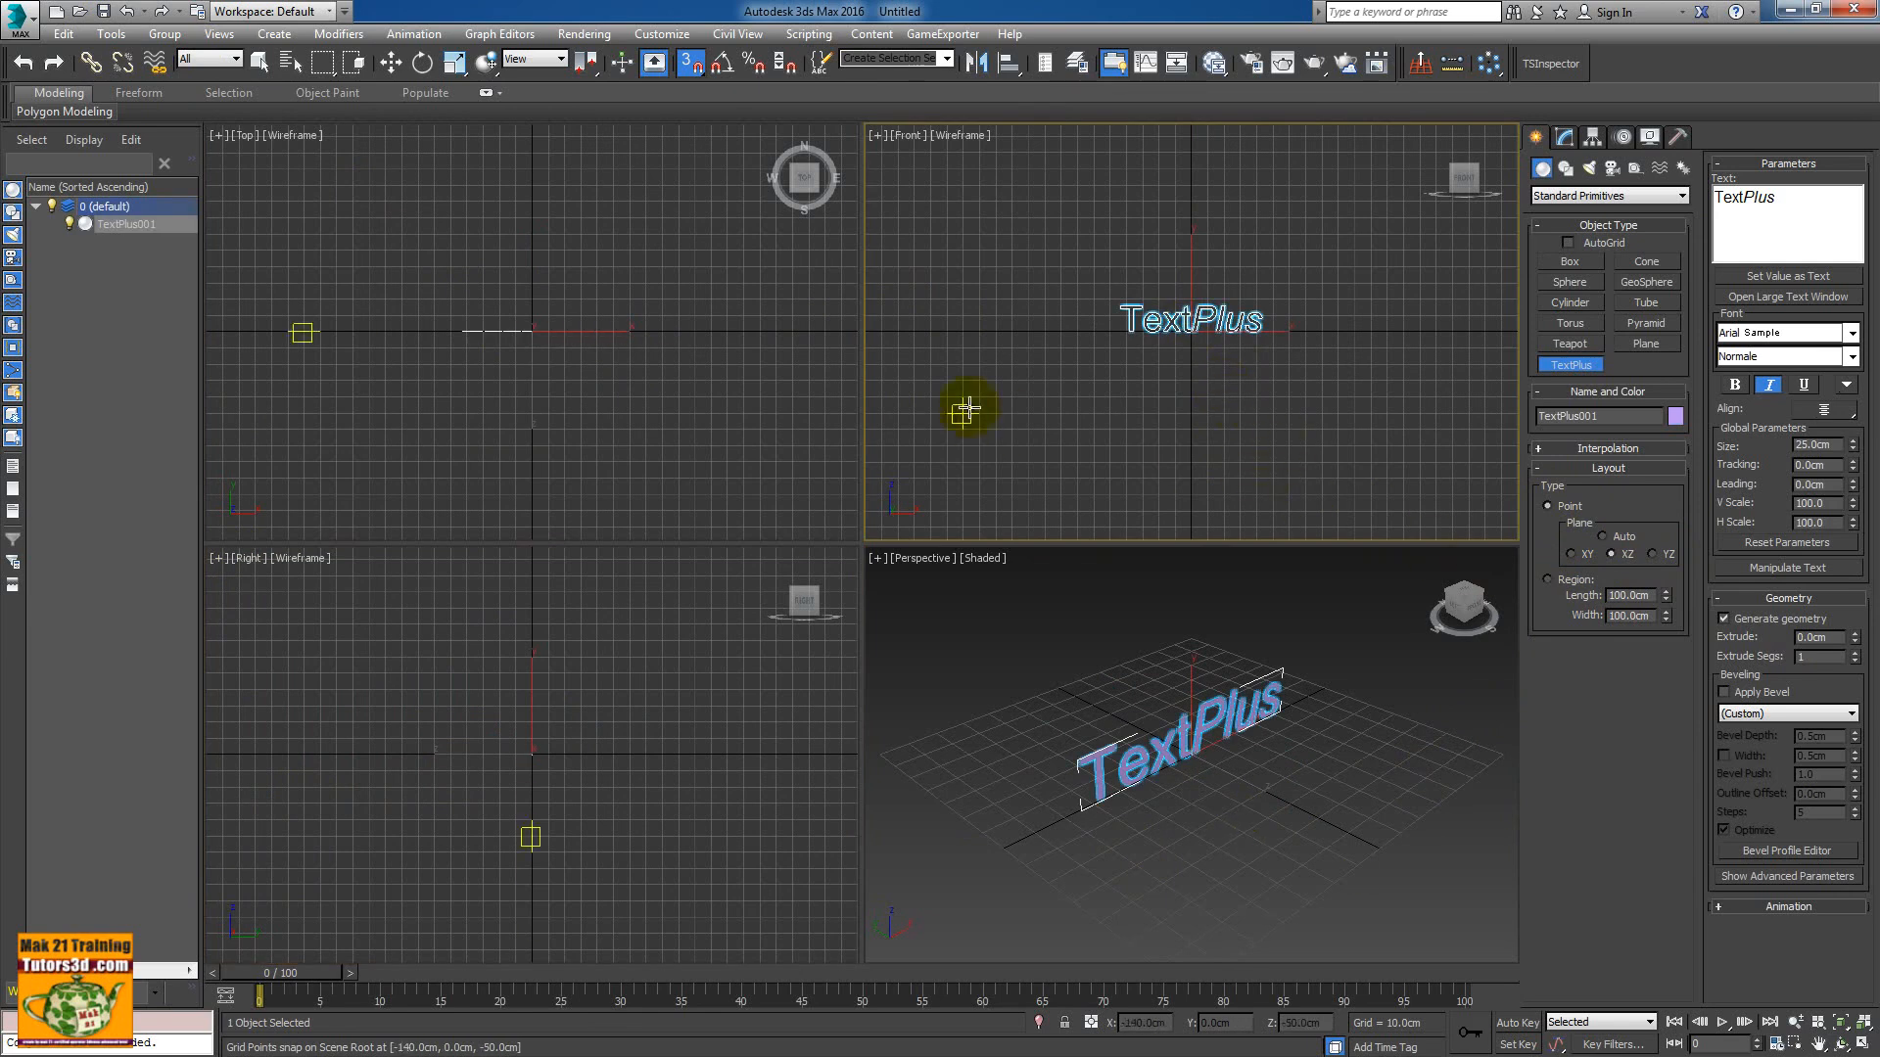
click(126, 11)
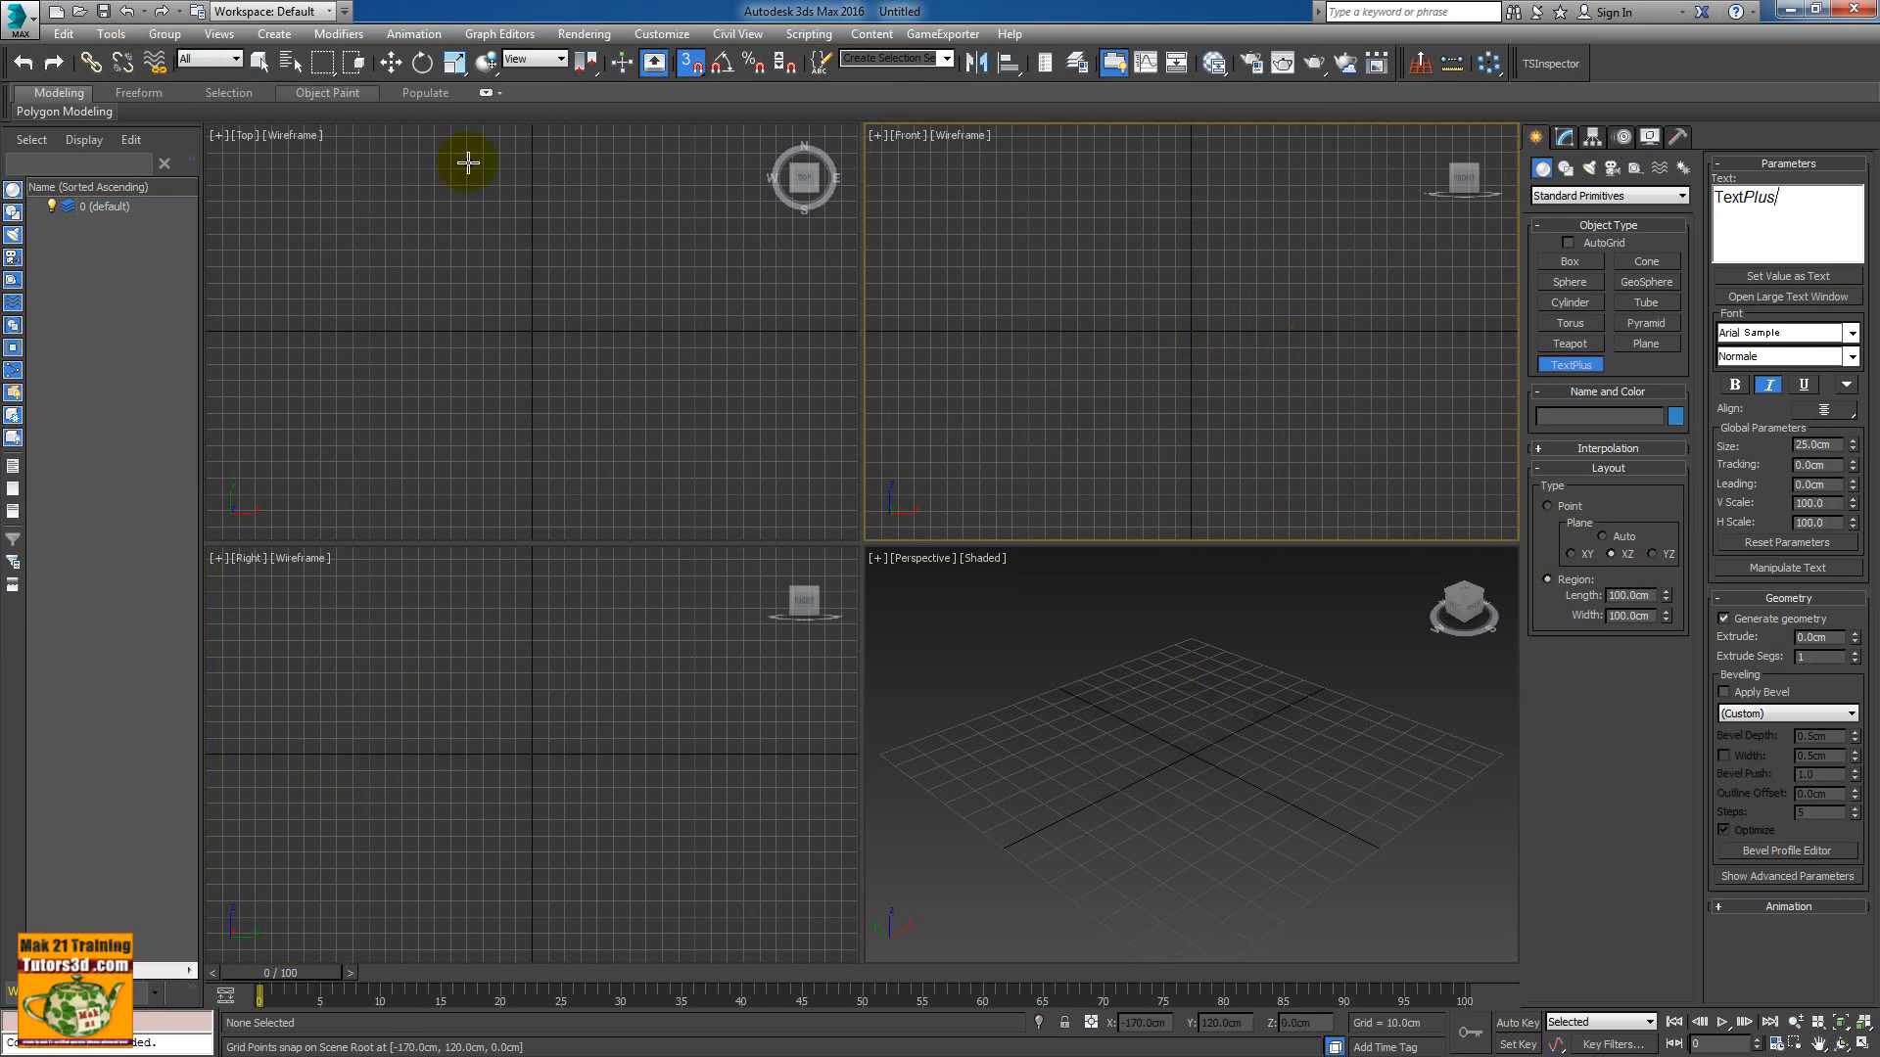
- Set the layout type to Region and draw a TextPlus region about 50 cm long and 120 cm wide in the Front viewport
click(1548, 578)
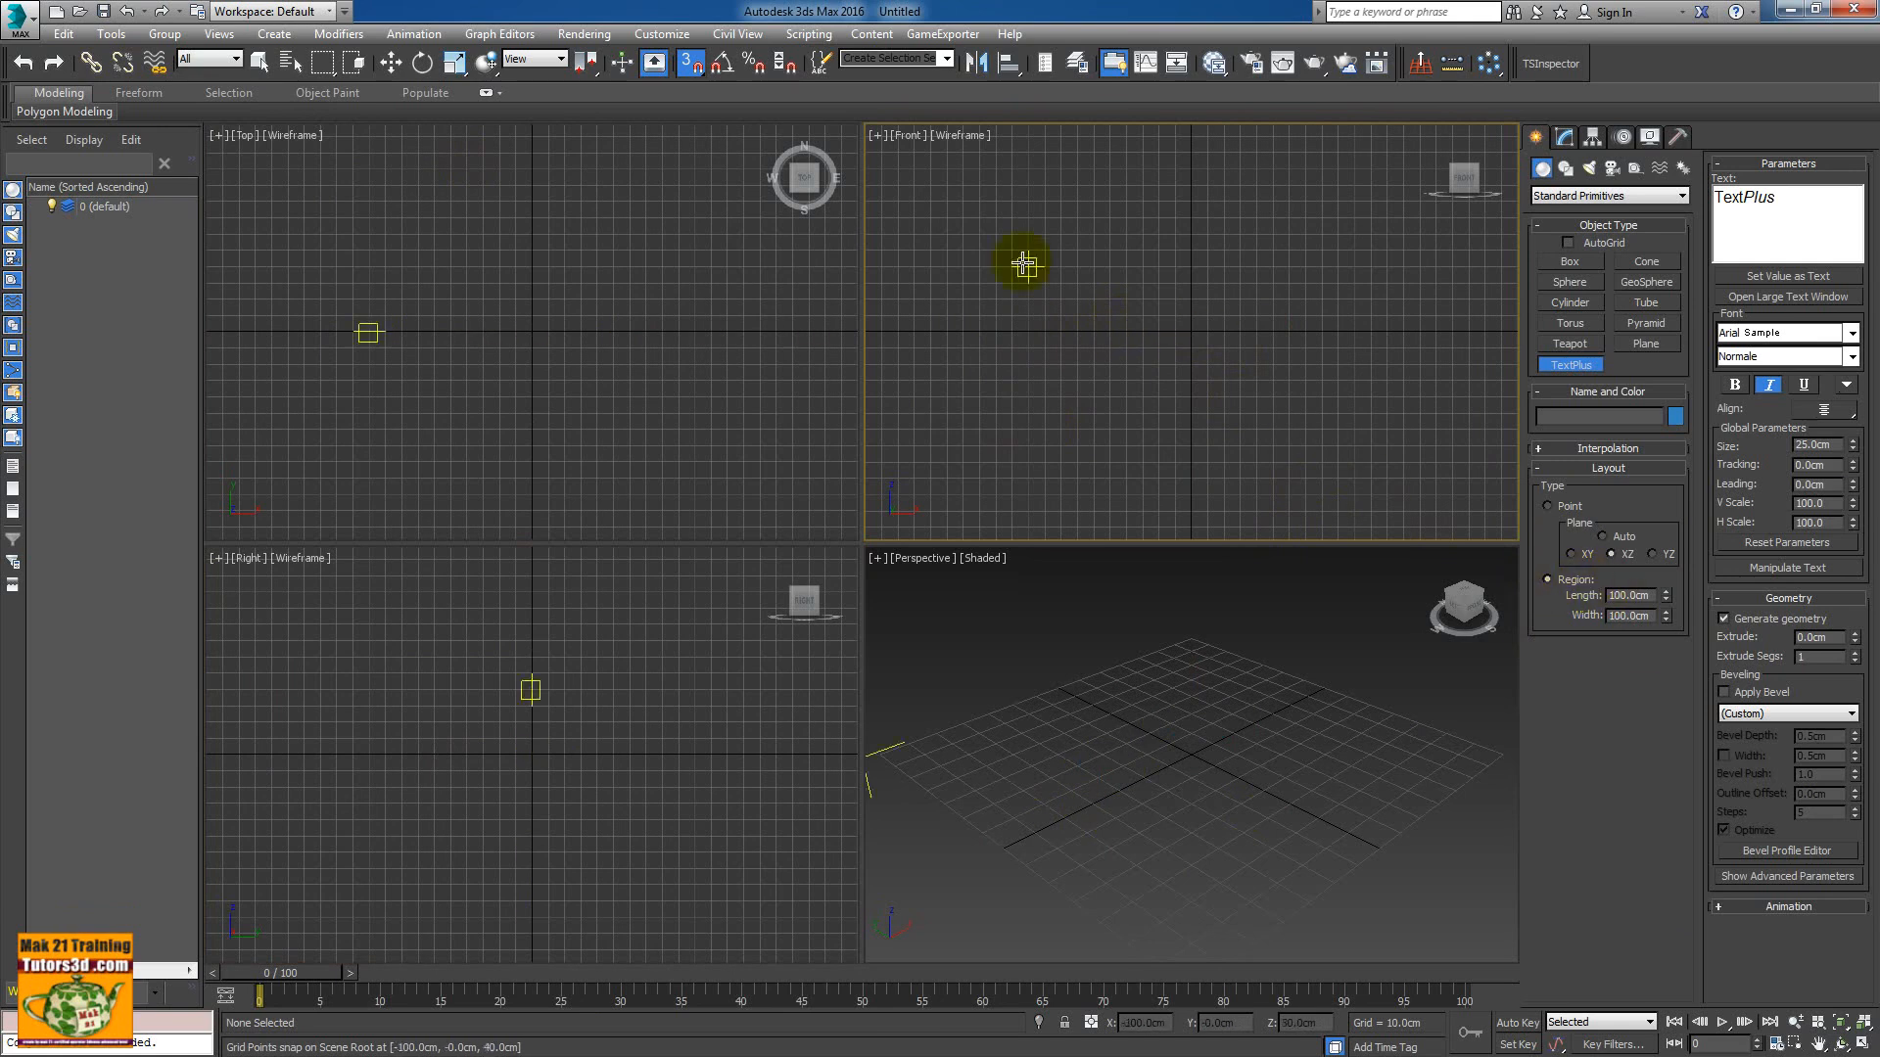
drag(1093, 269, 1278, 348)
middle_drag(1242, 365, 1240, 406)
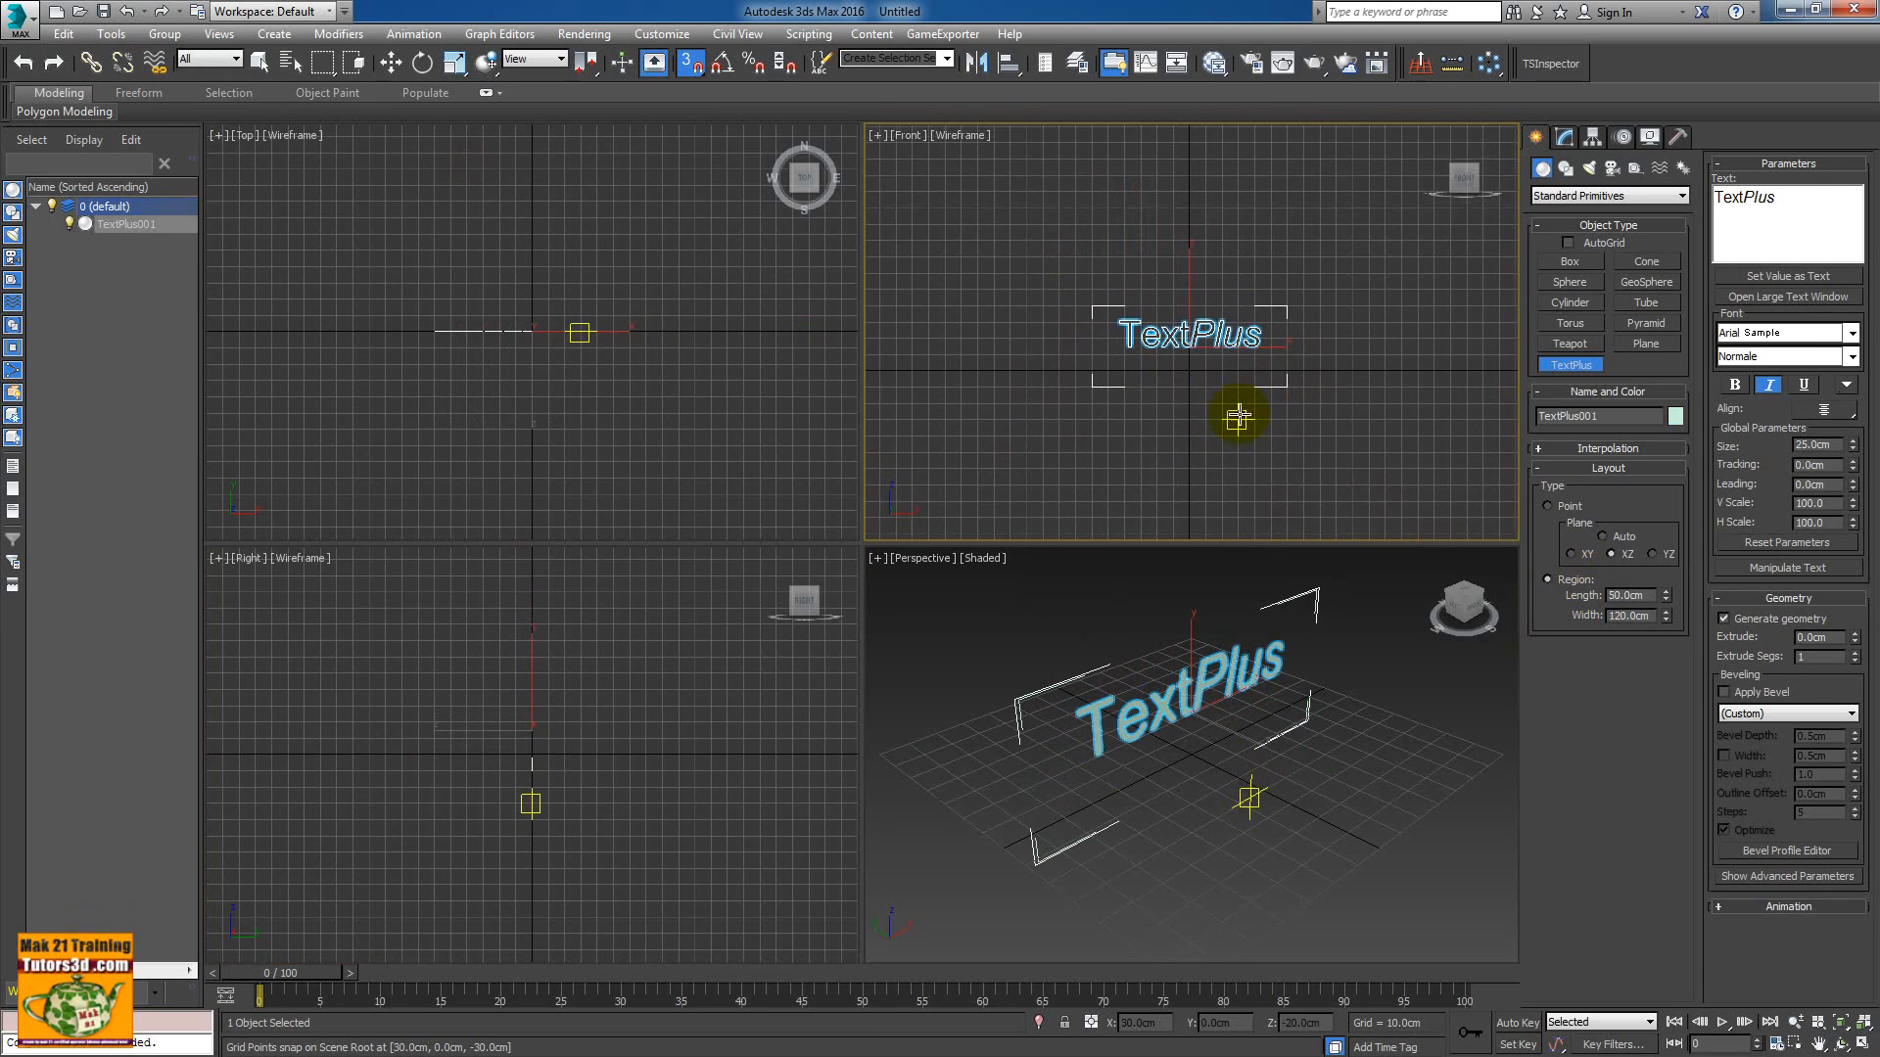
scroll(1238, 412, up, 5)
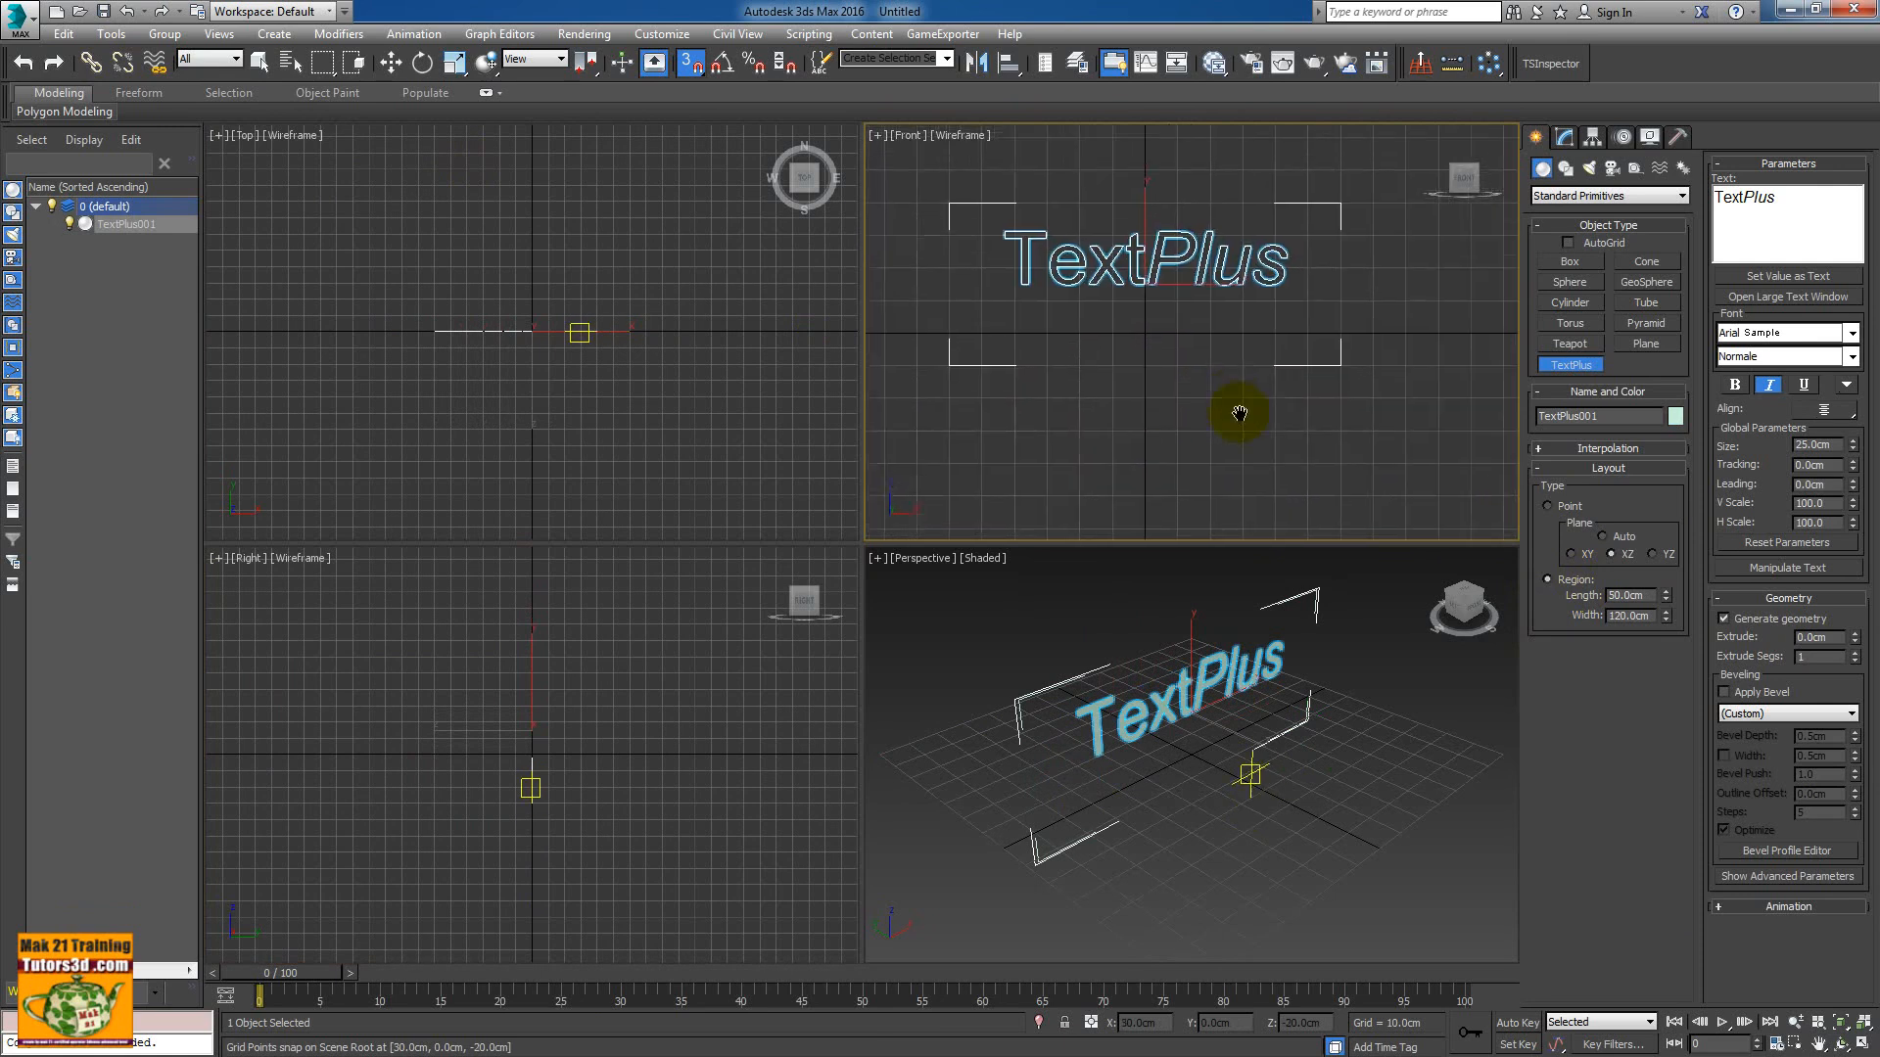
middle_drag(1255, 431, 1263, 437)
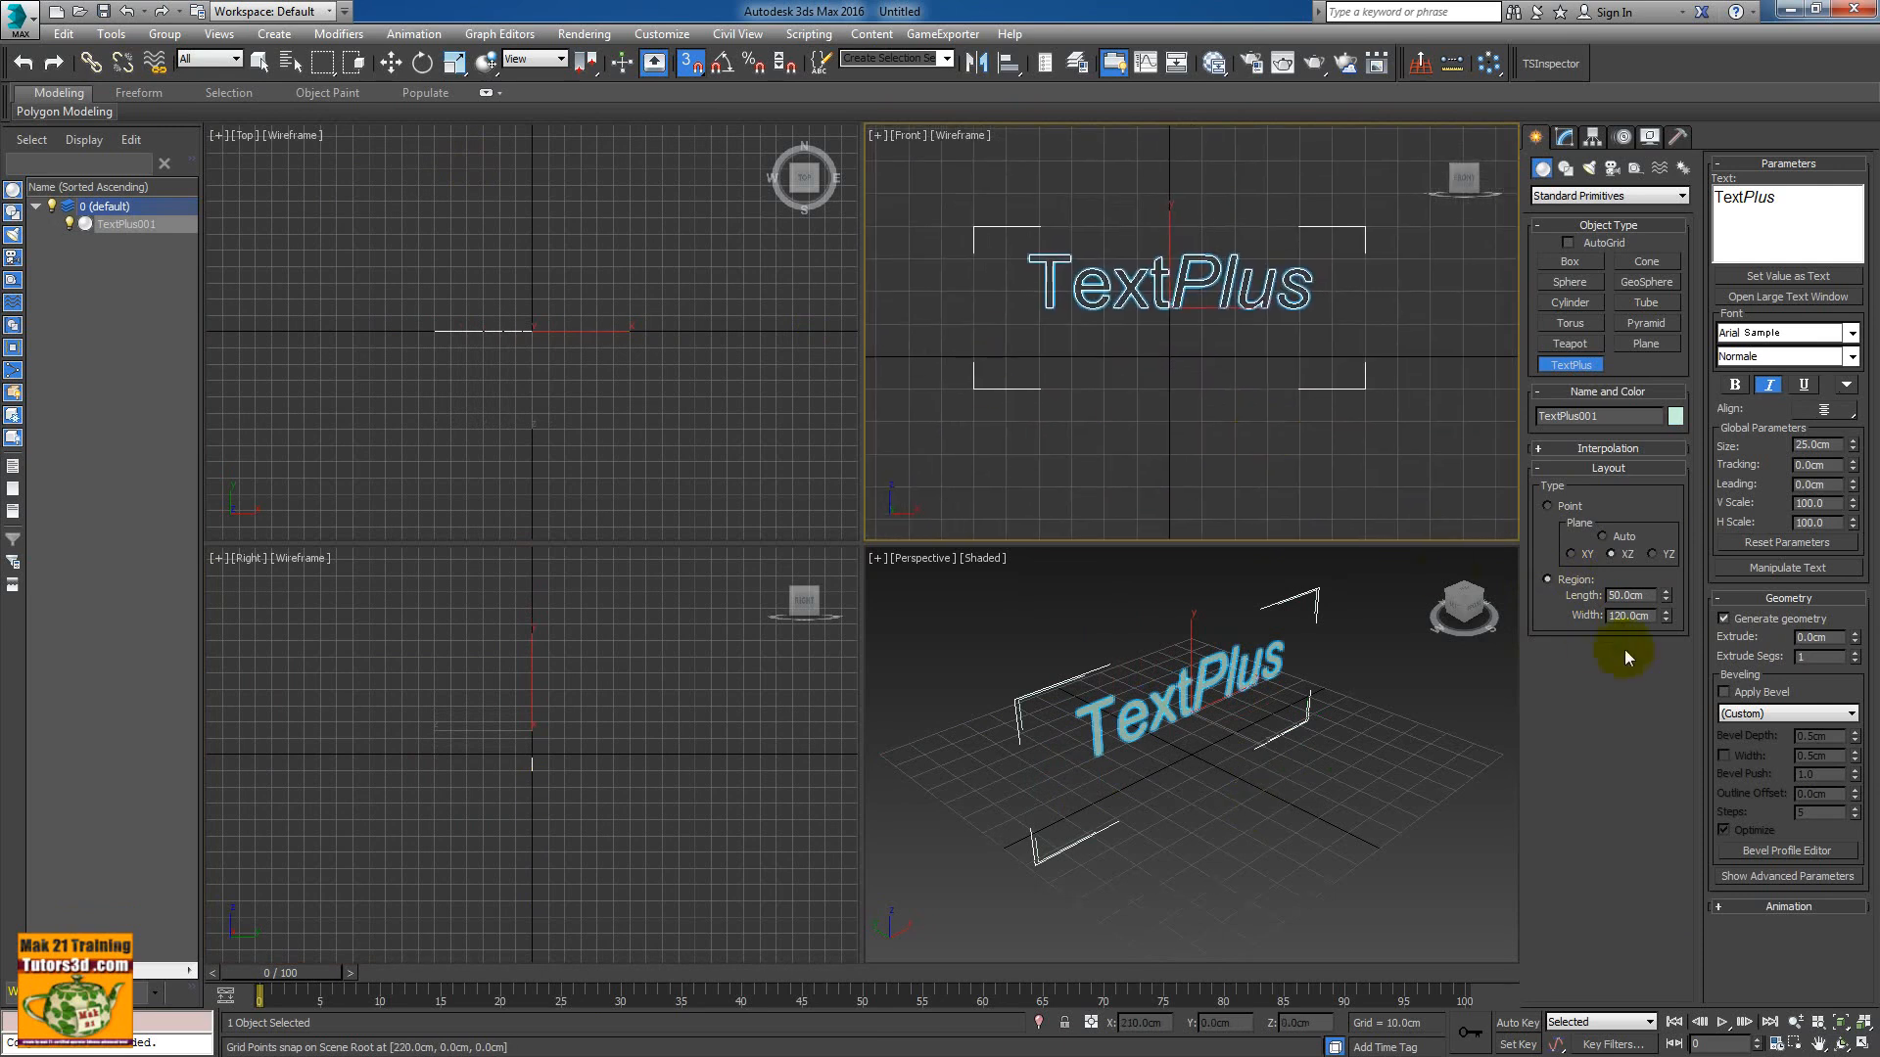
- Reduce the TextPlus region's width to 58.8 cm and its length to 23.5 cm
drag(1665, 618, 1650, 668)
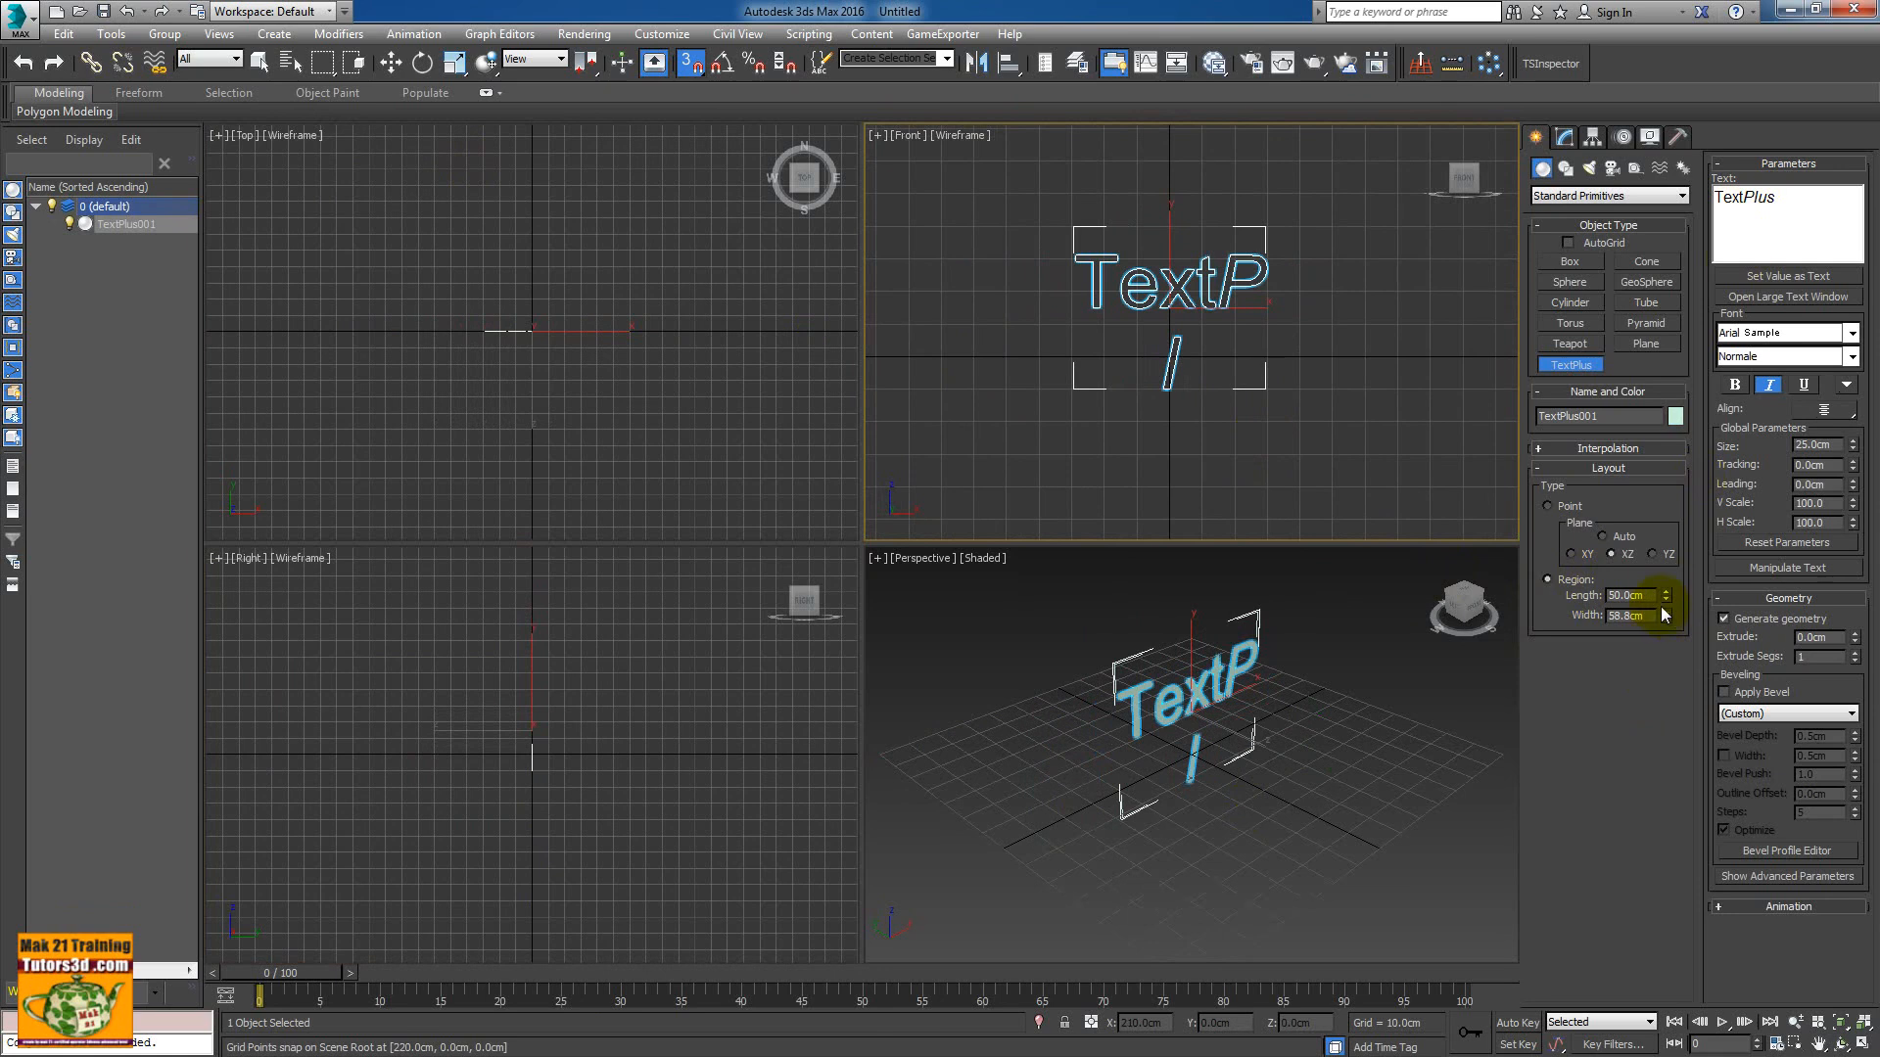
drag(1669, 602, 1665, 650)
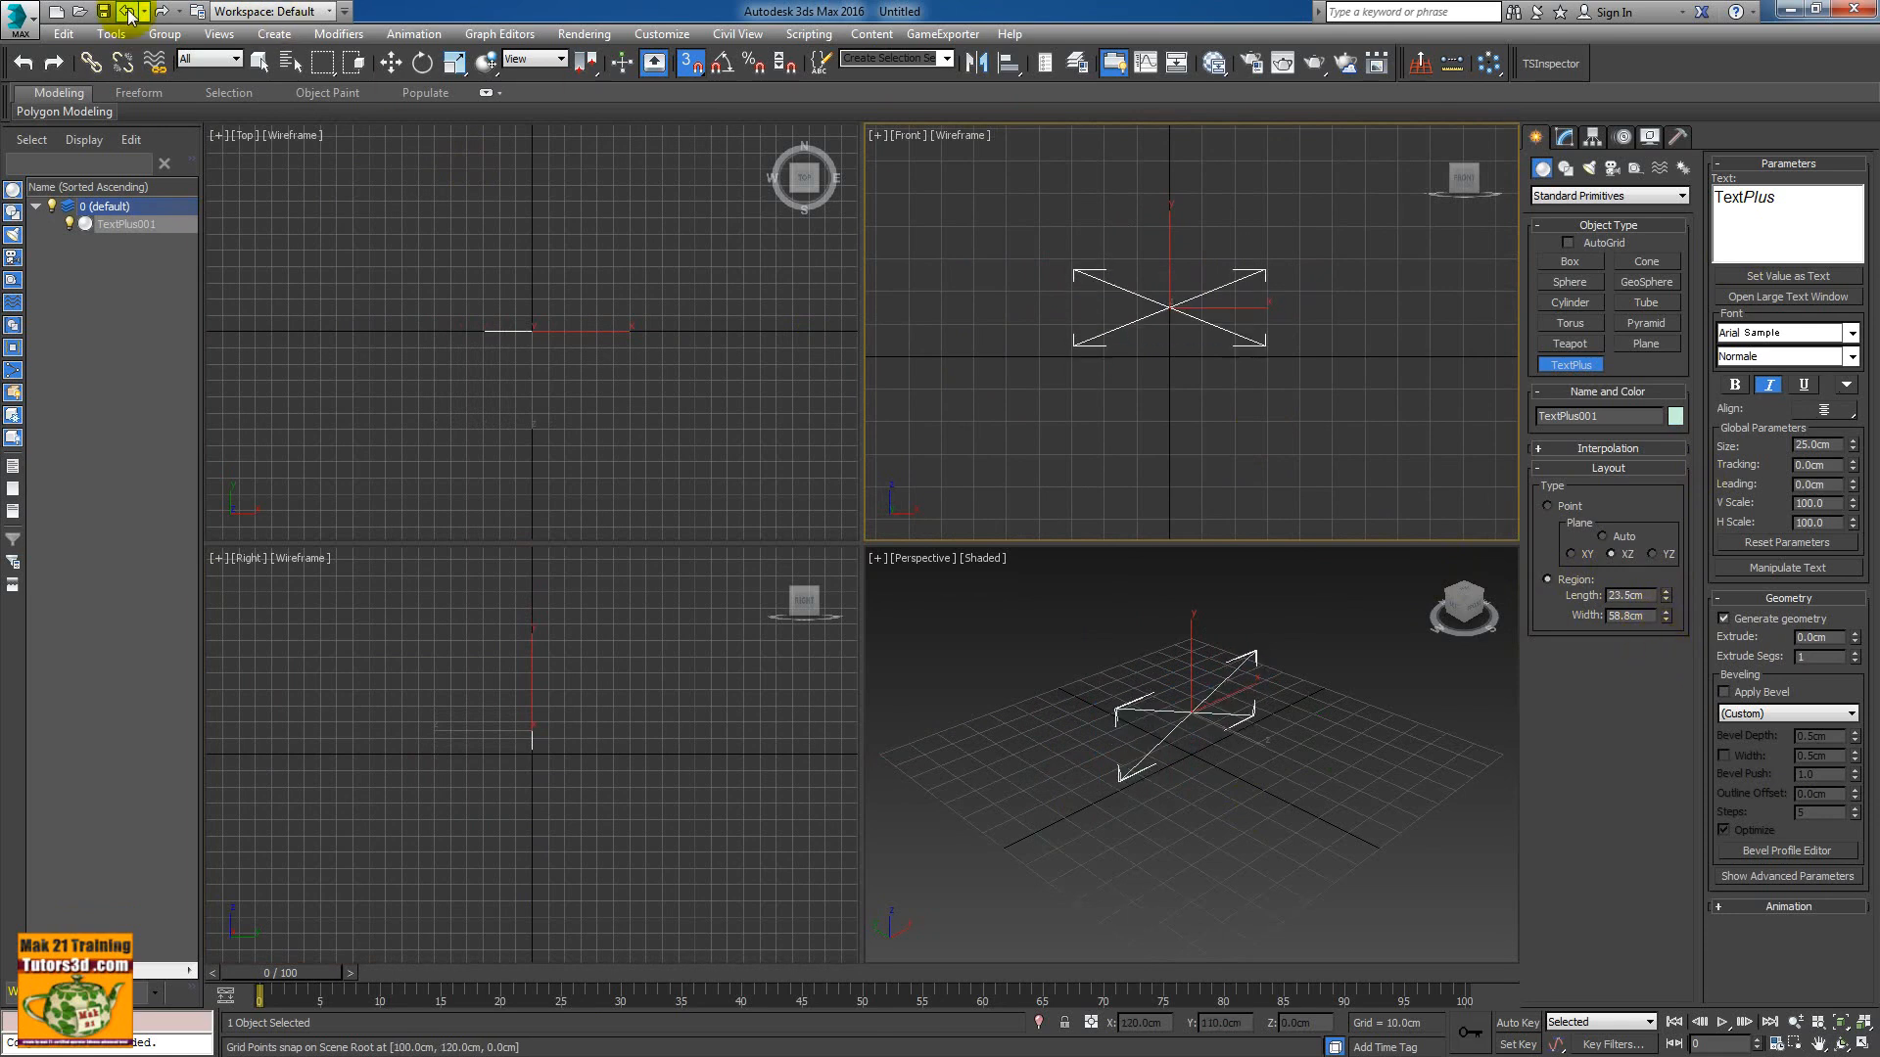
- Undo the TextPlus region's length and width changes and then its creation, leaving the scene empty
click(126, 11)
click(126, 10)
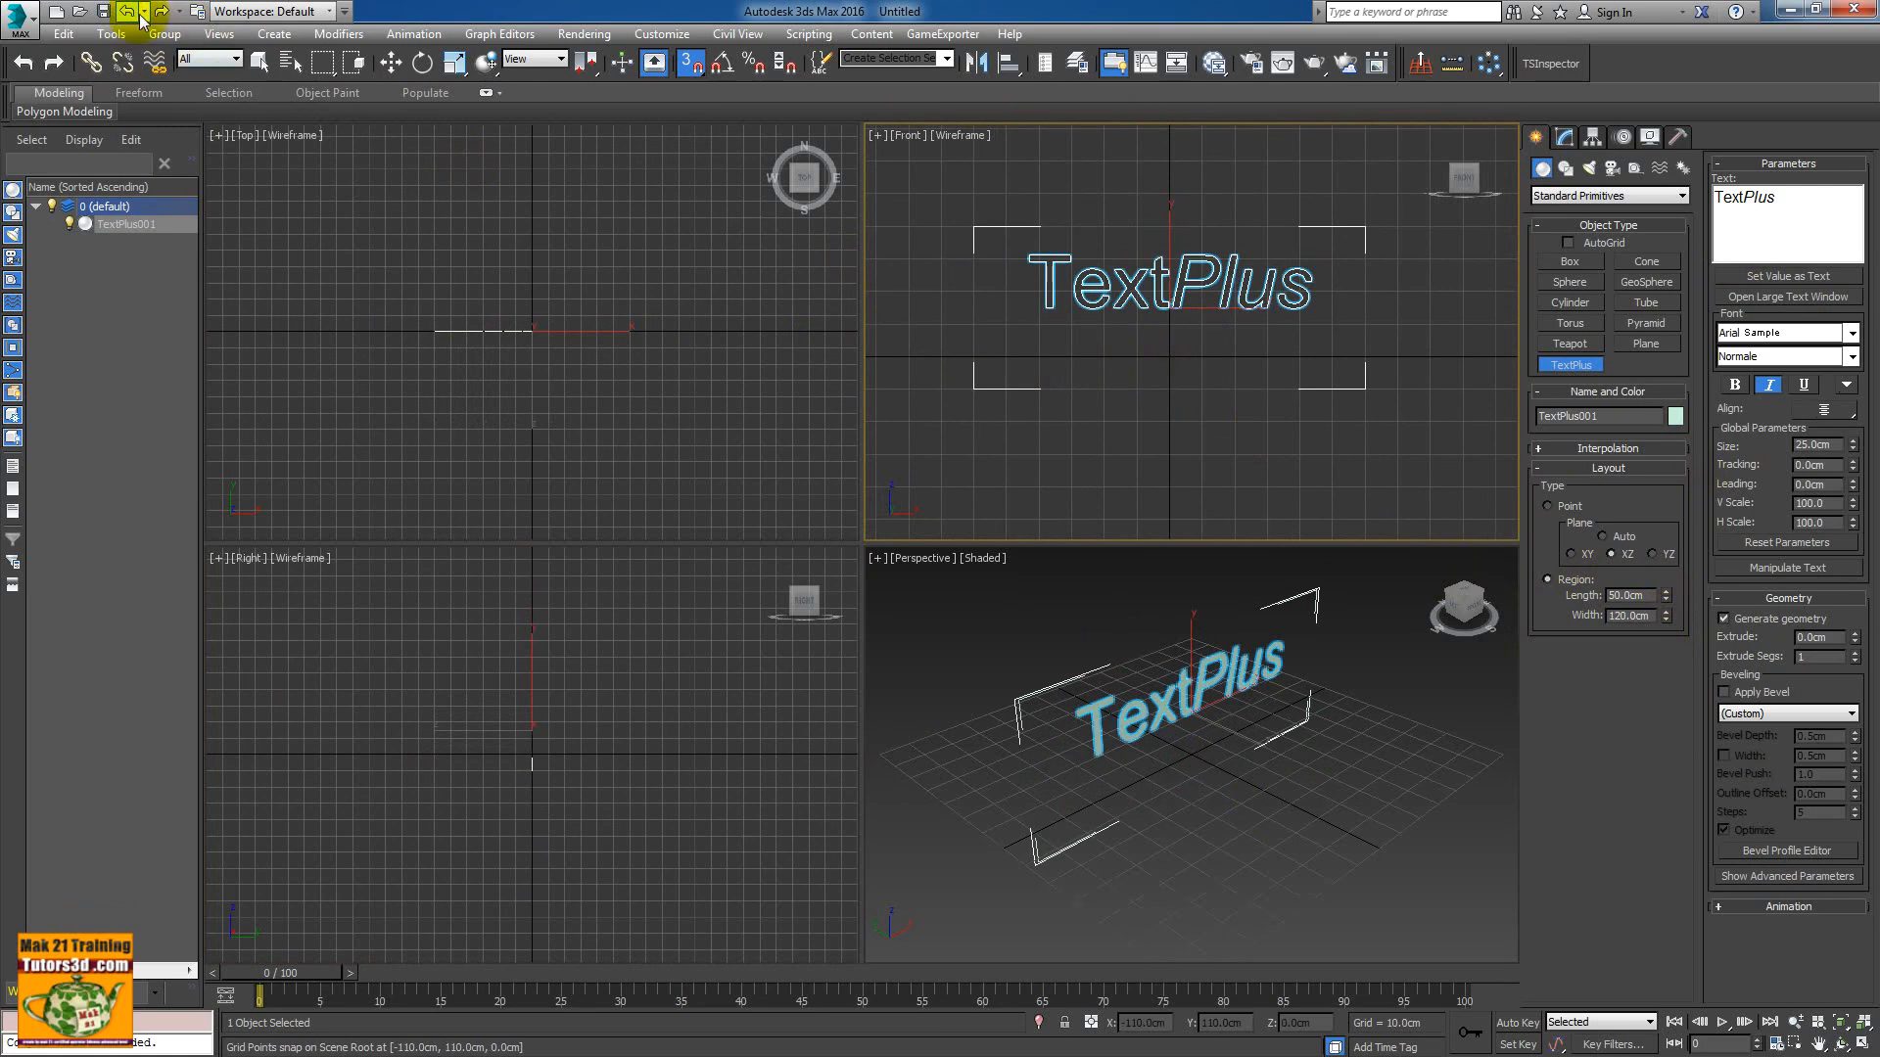
click(126, 11)
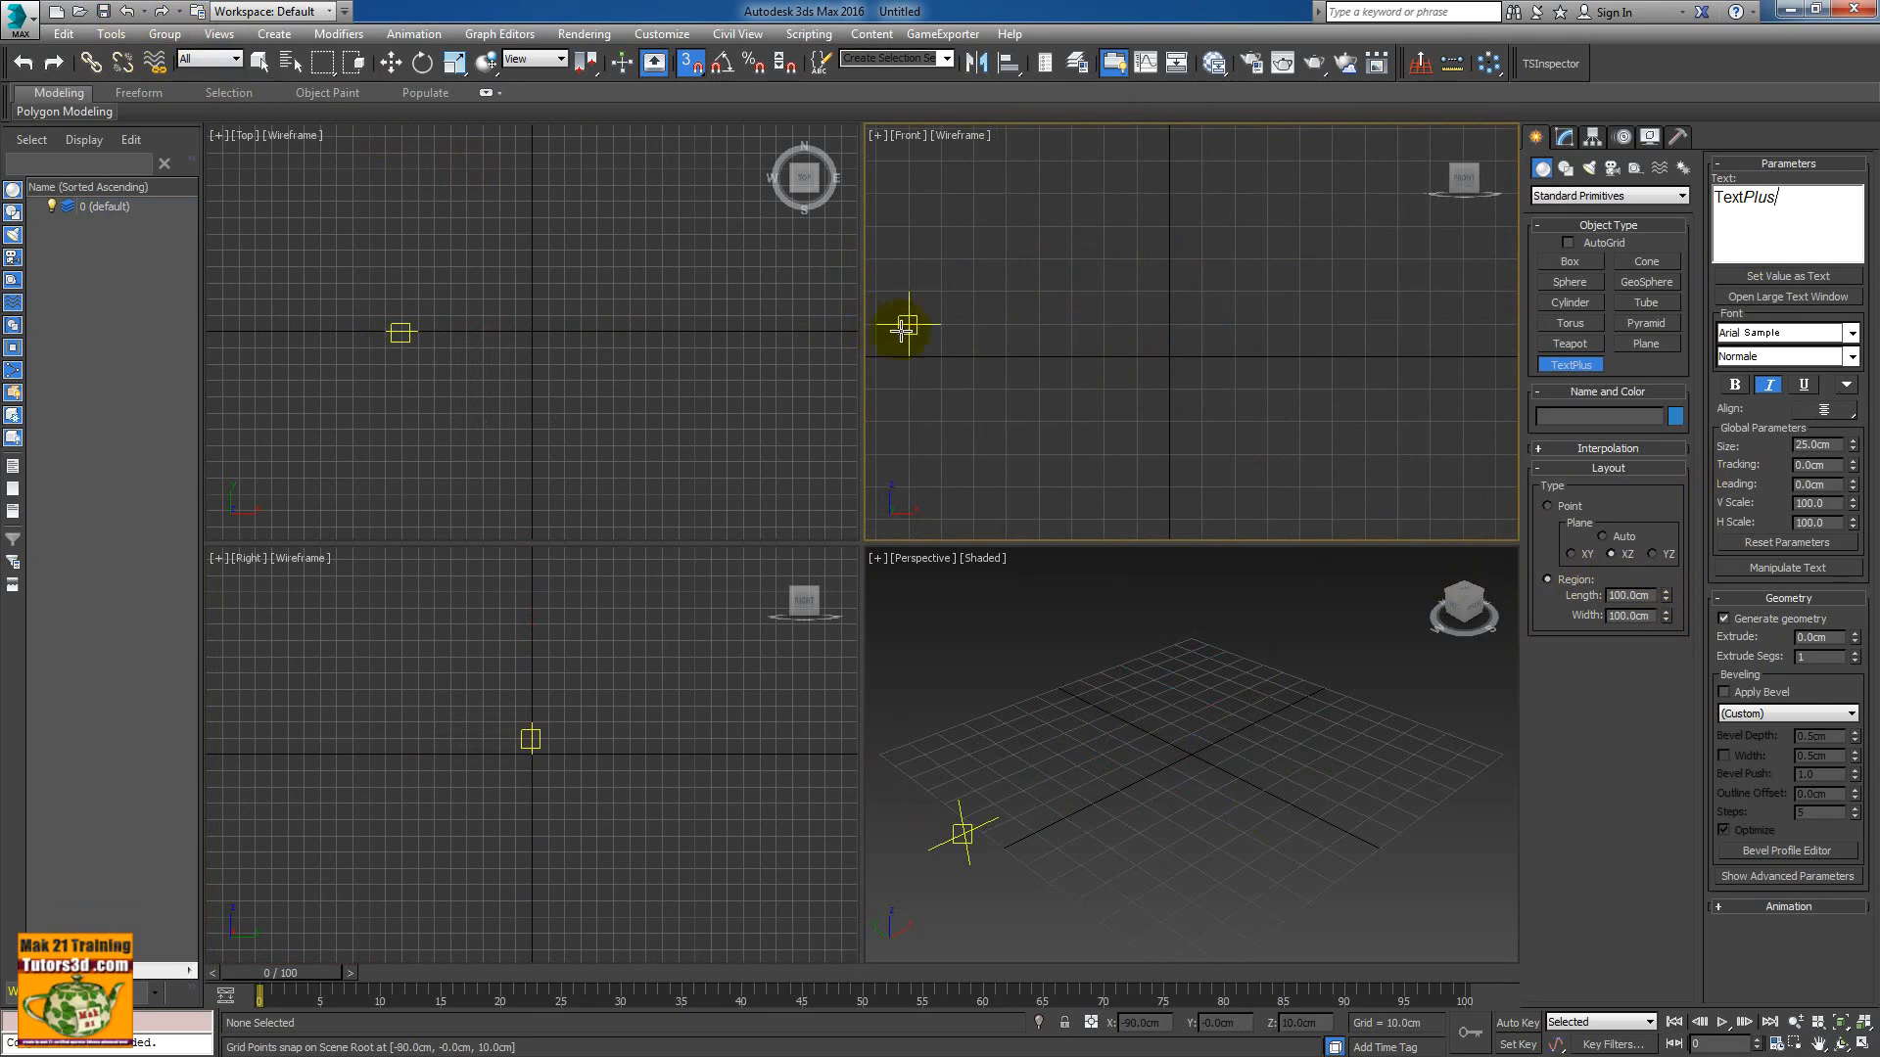
- Try drawing TextPlus regions of about 120 × 120 cm and about 40 × 70 cm in the Front viewport, removing each one
click(1167, 356)
mouse_move(1190, 373)
mouse_down()
mouse_move(1331, 473)
mouse_move(1263, 394)
mouse_move(1375, 489)
mouse_up()
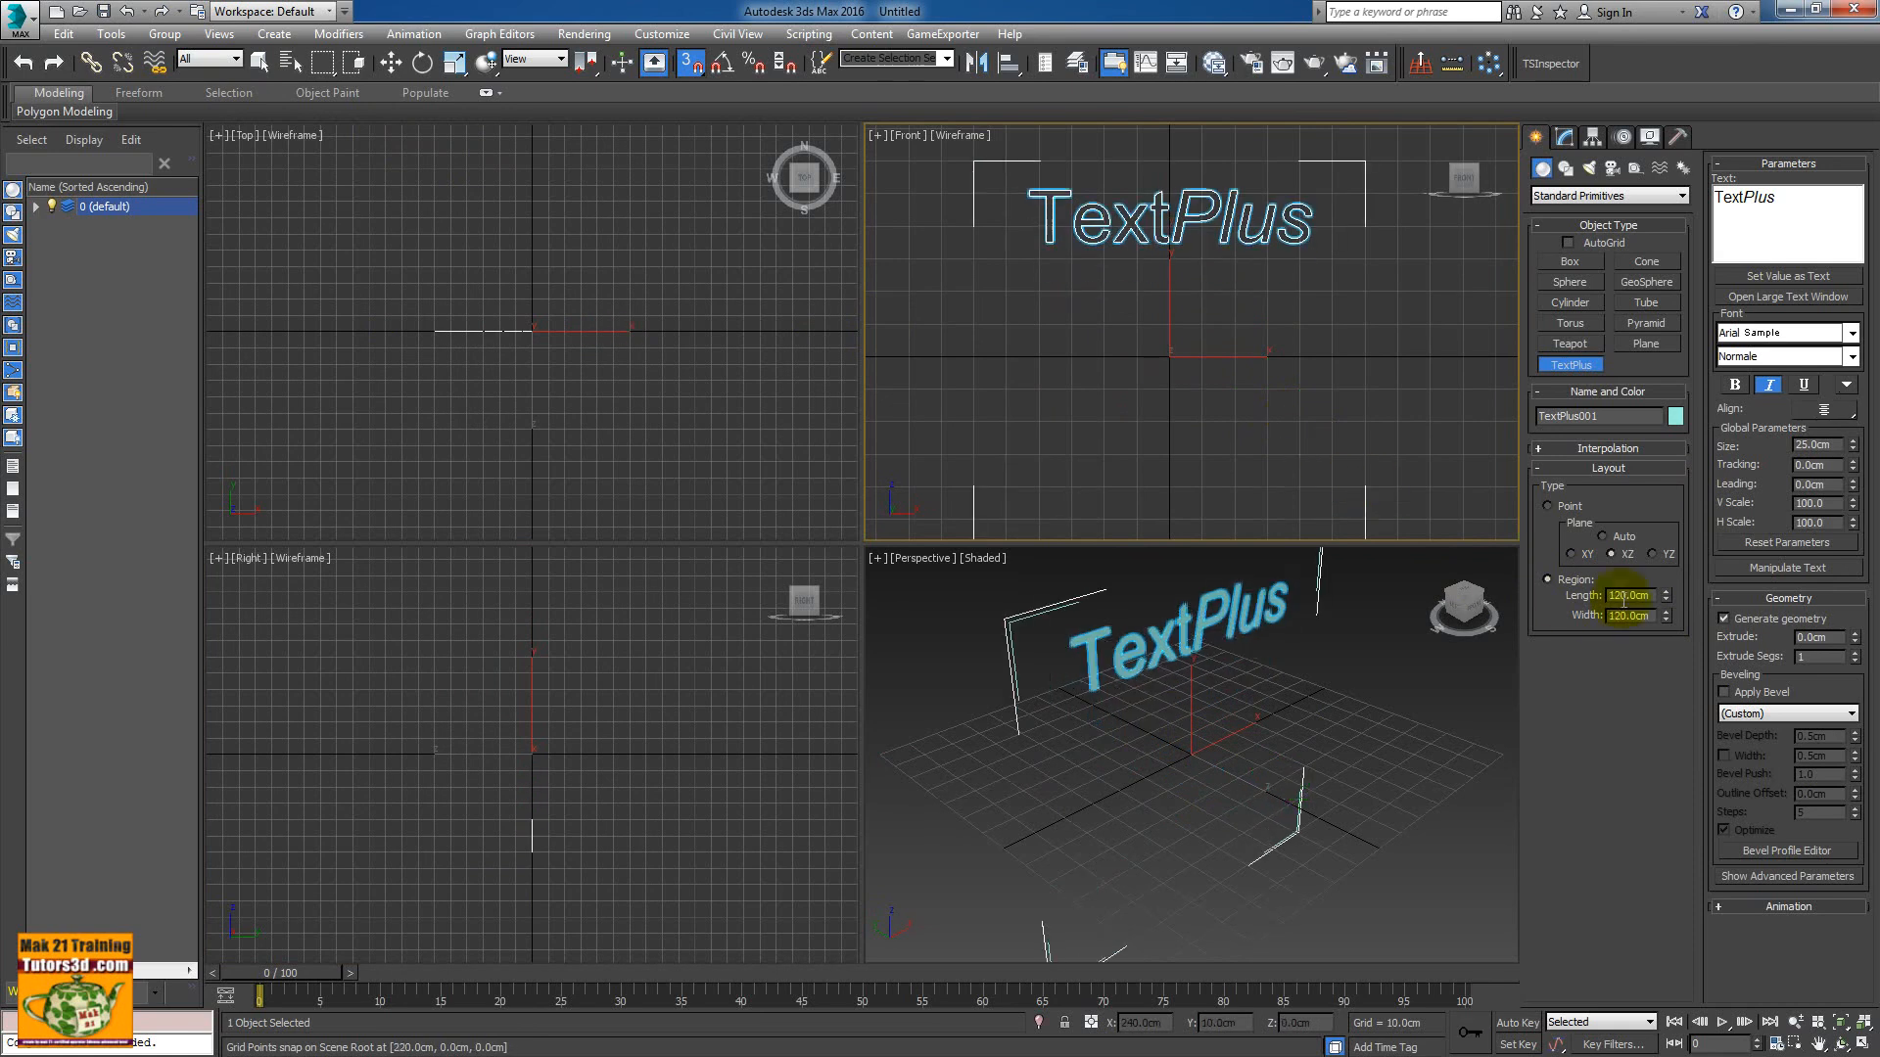
right_click(1392, 581)
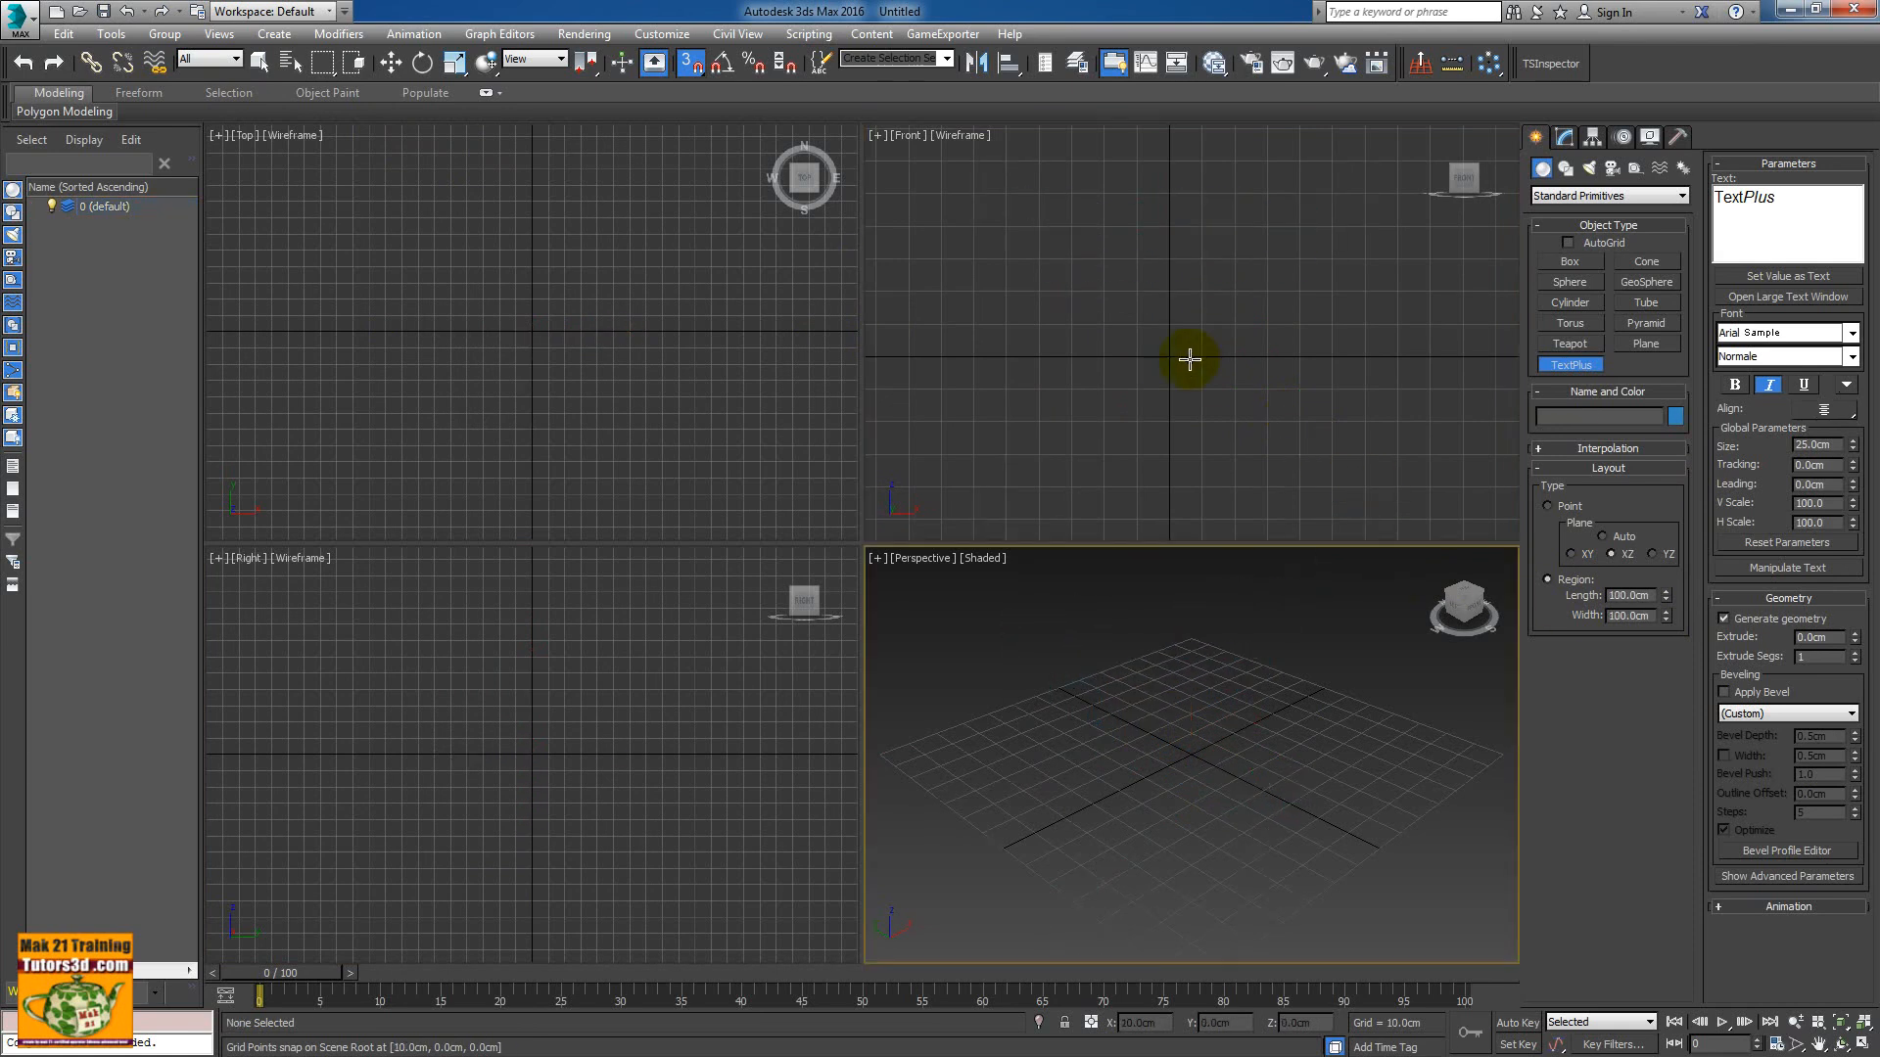
drag(982, 248, 1194, 379)
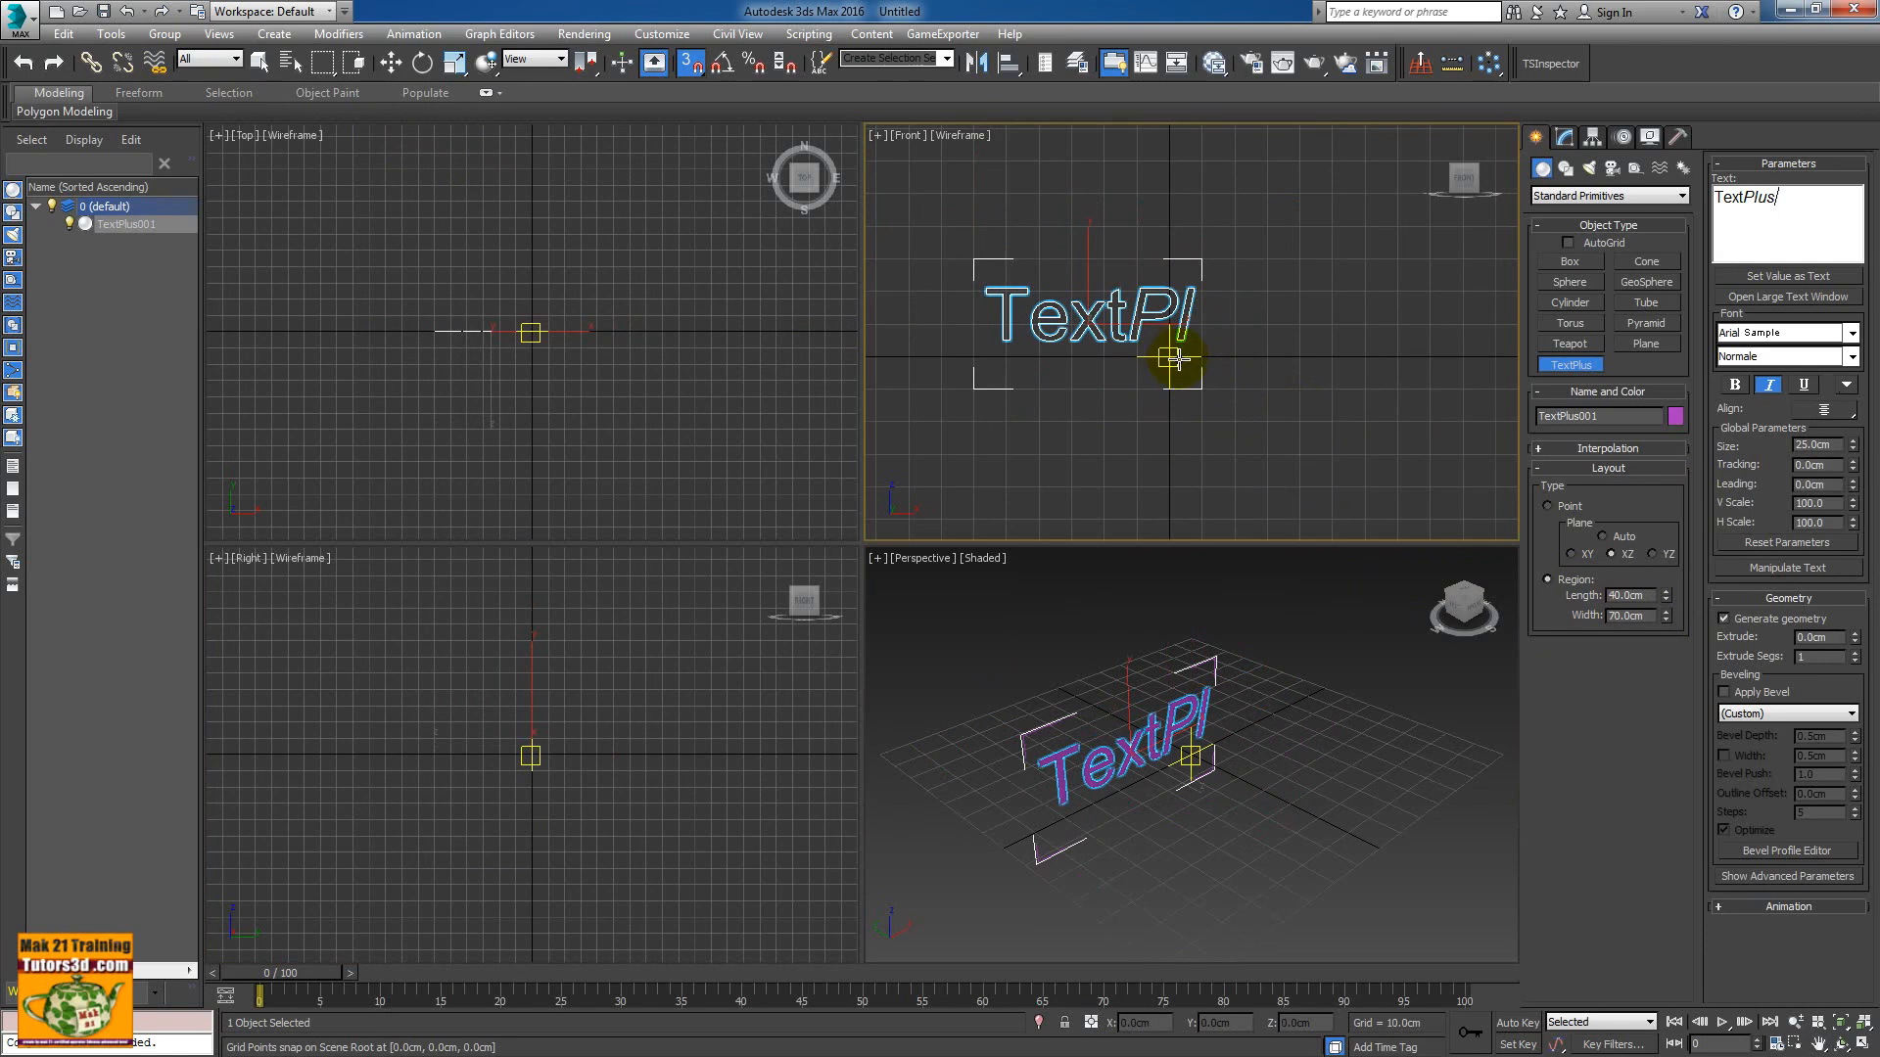
click(126, 11)
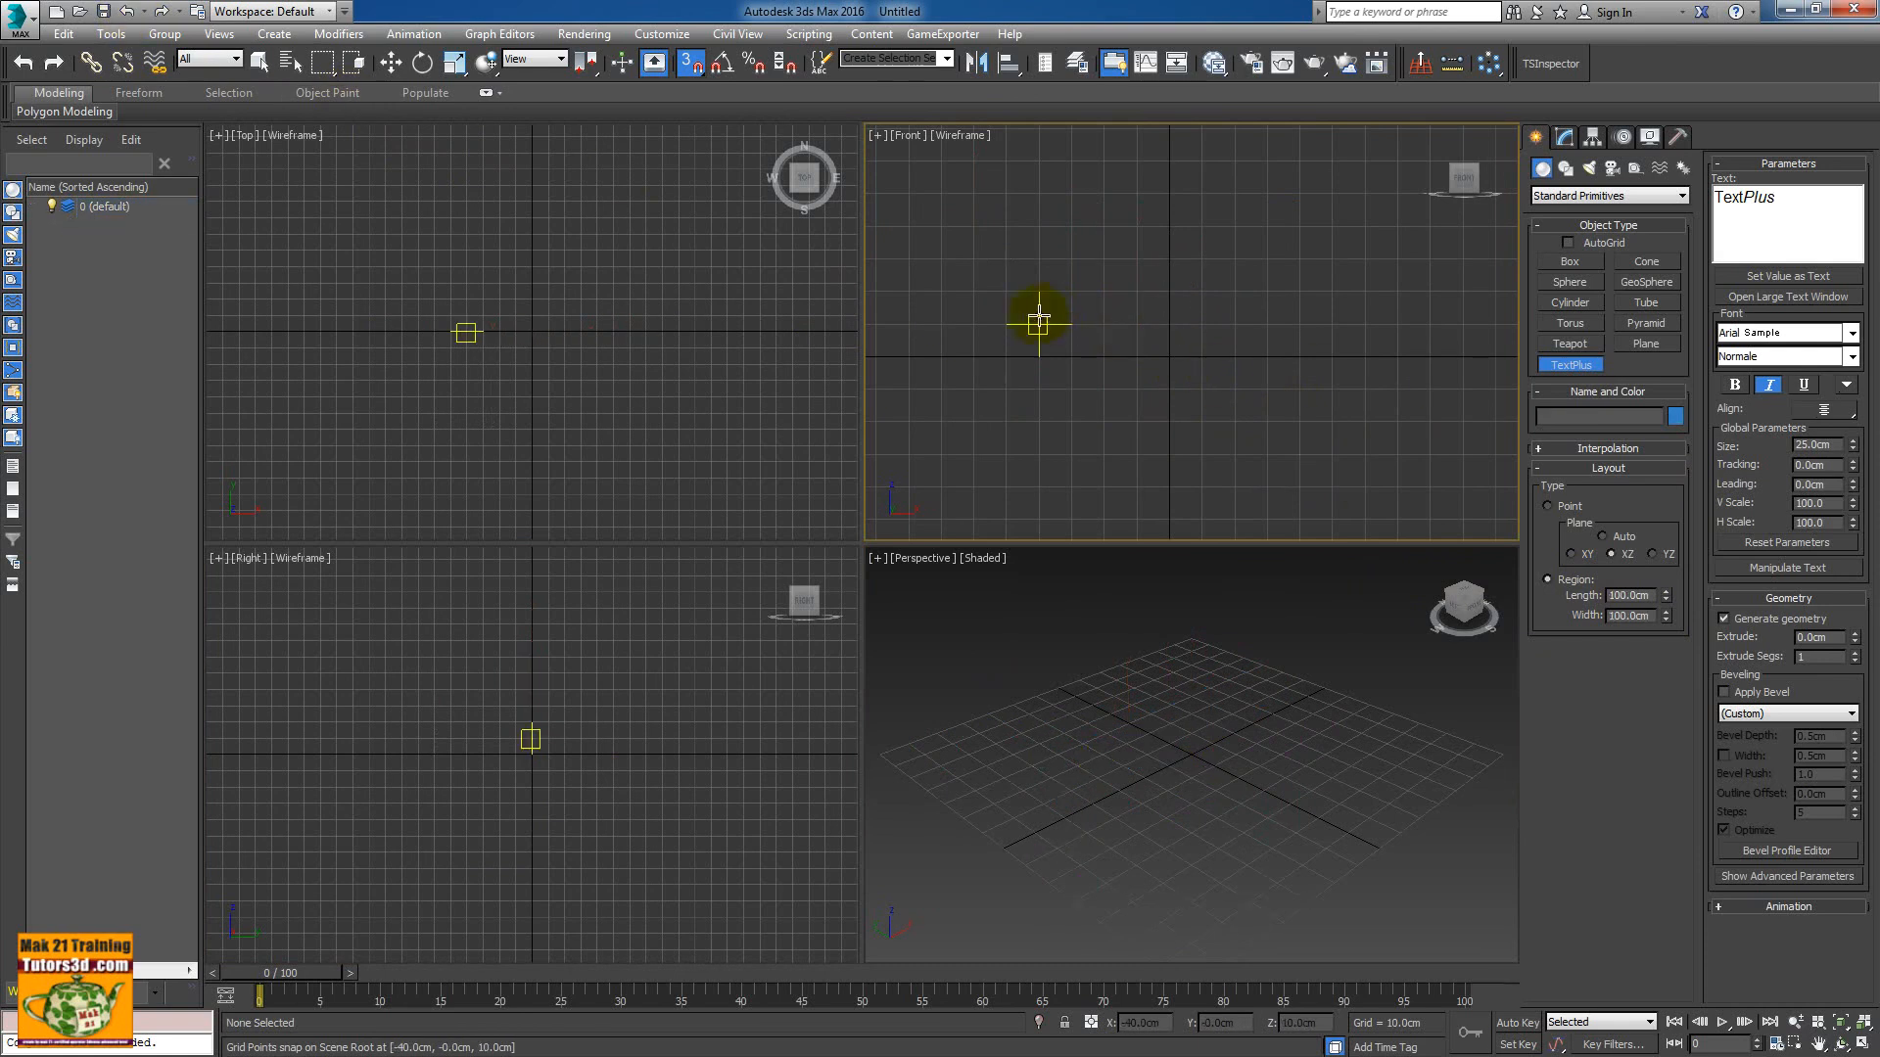
- Try a TextPlus region about 50 cm long and 120 cm wide and another text in the Front viewport, removing both
click(979, 287)
drag(989, 288, 1365, 455)
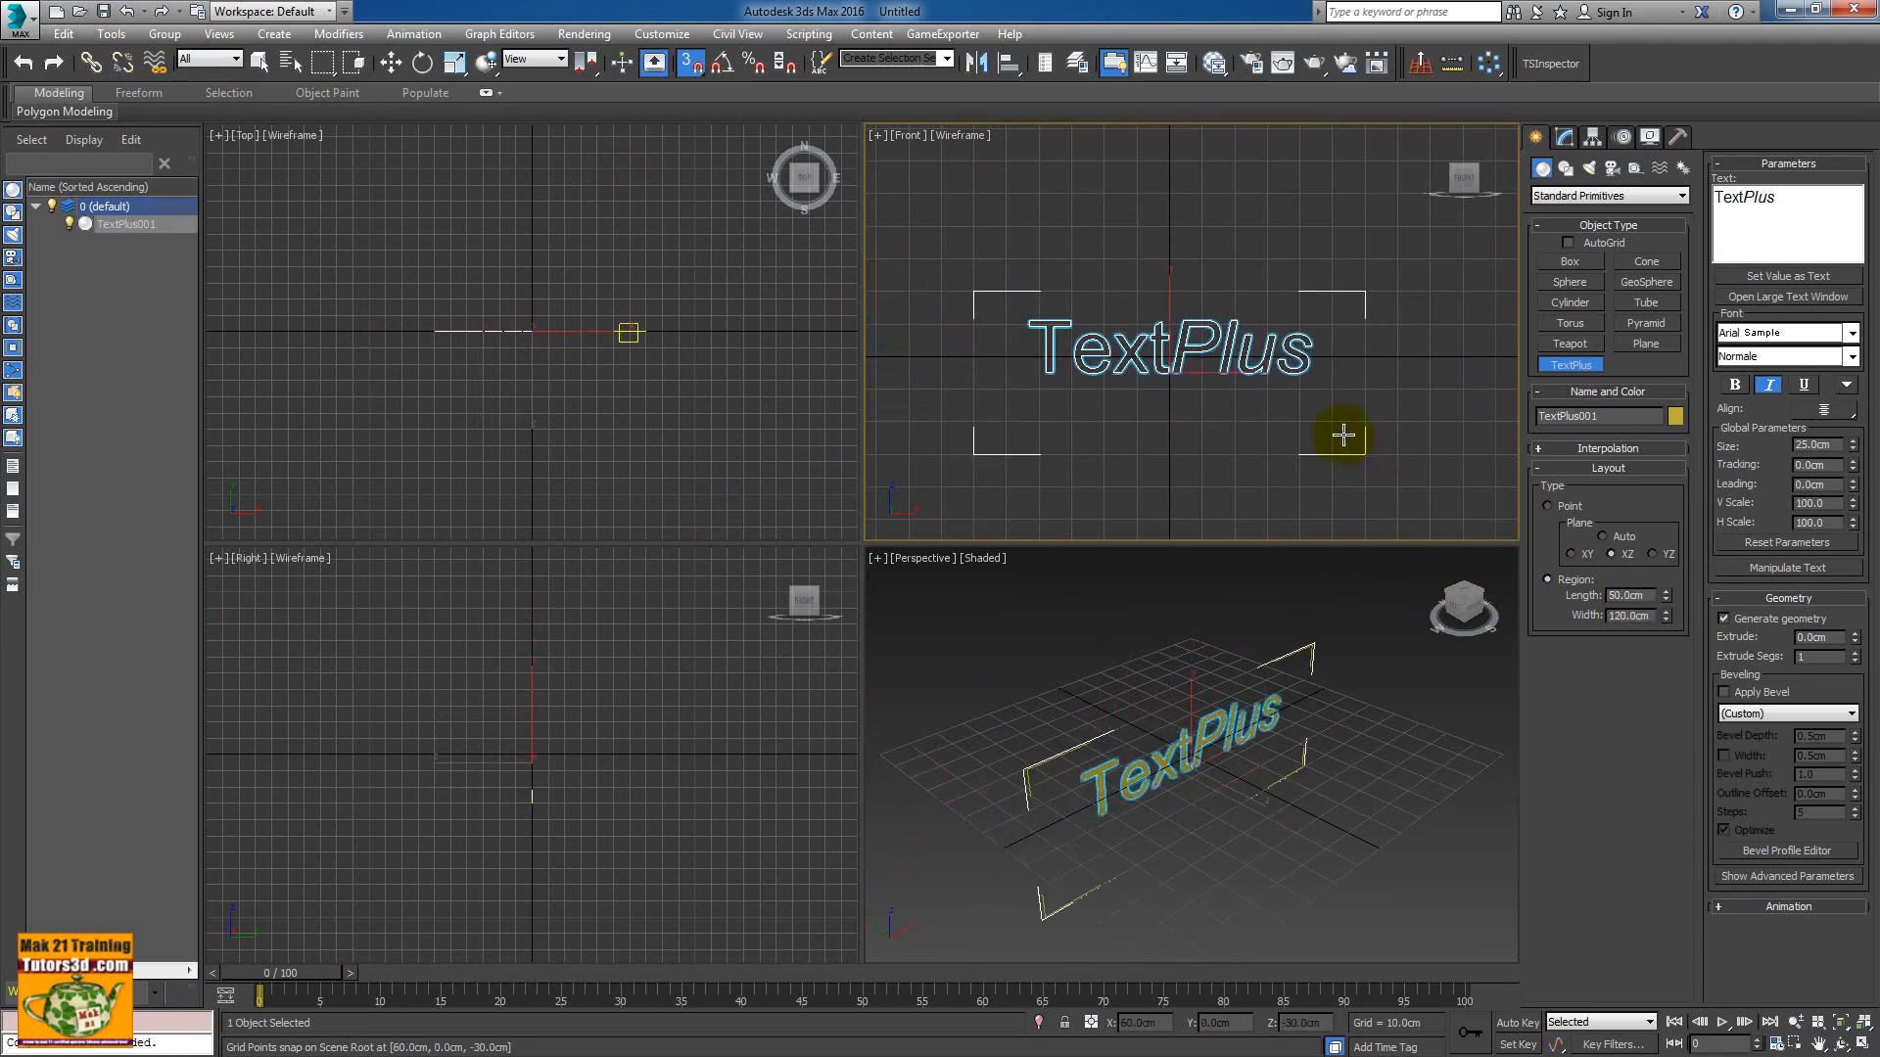
key(Delete)
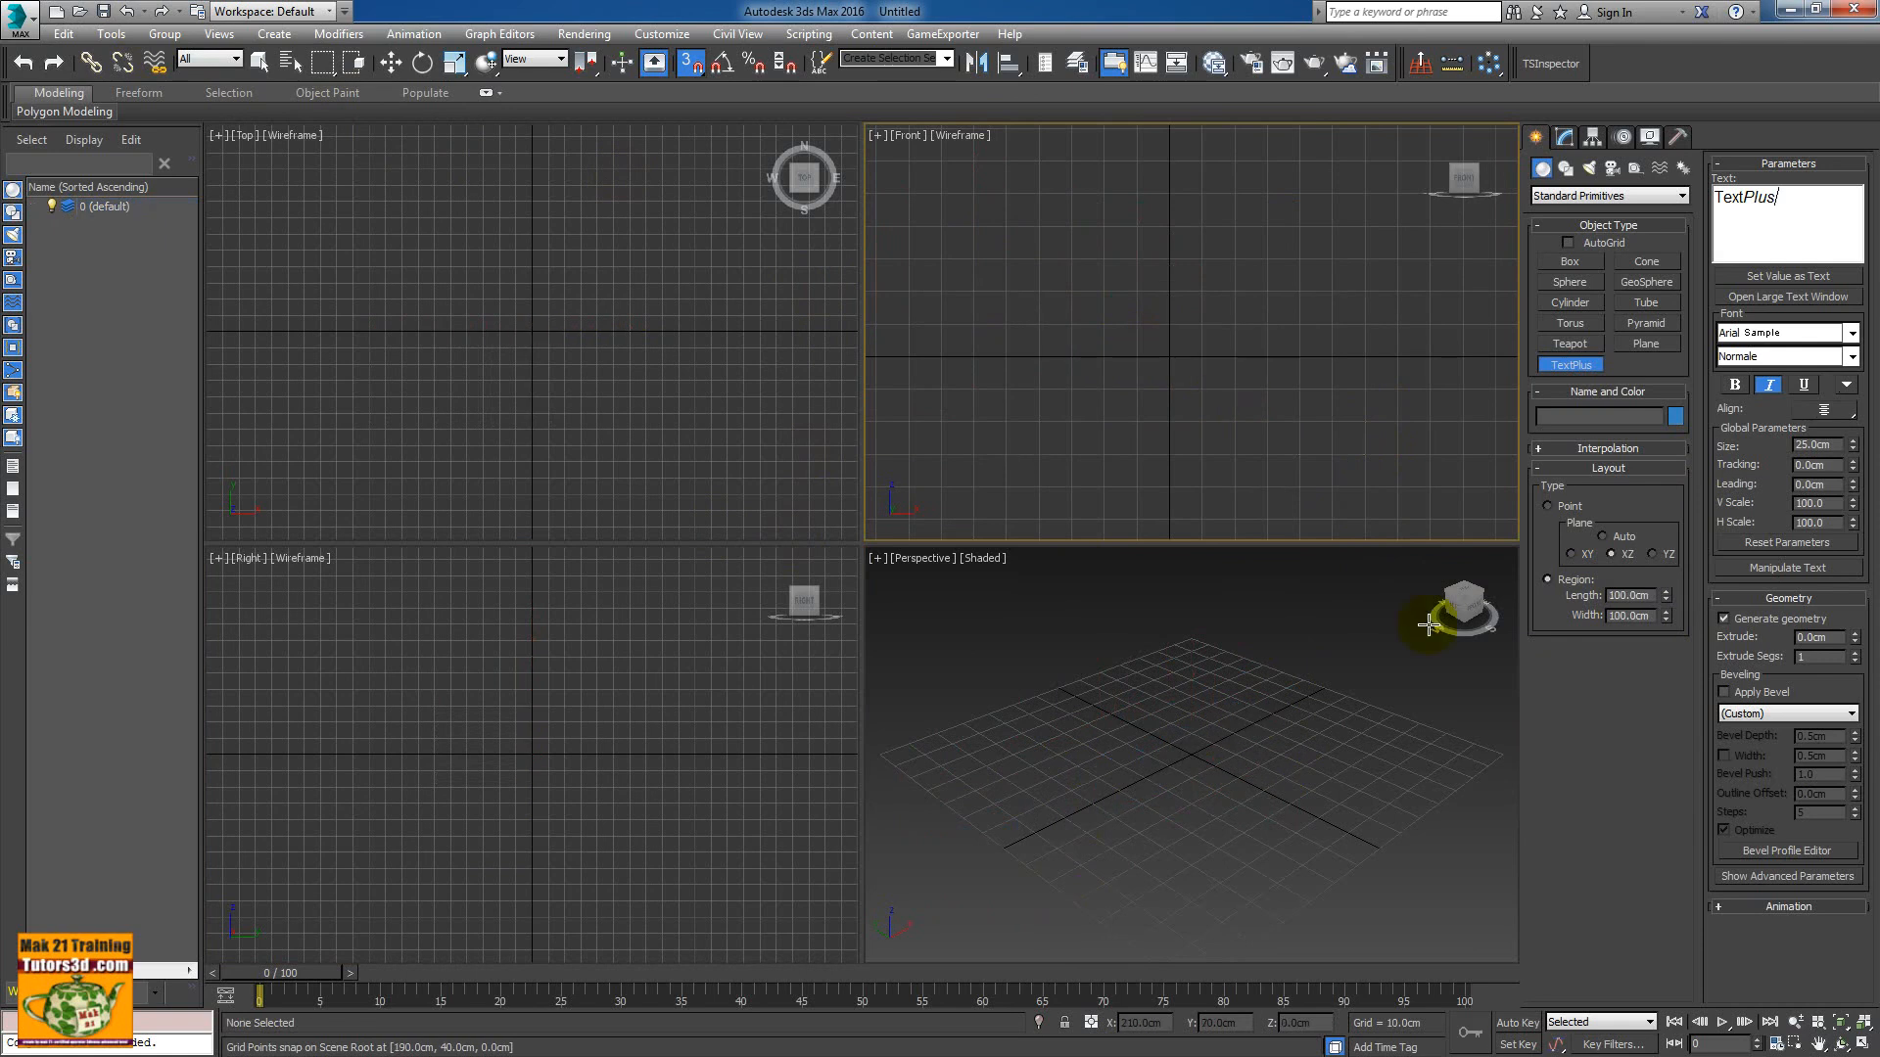
drag(1125, 342, 1109, 294)
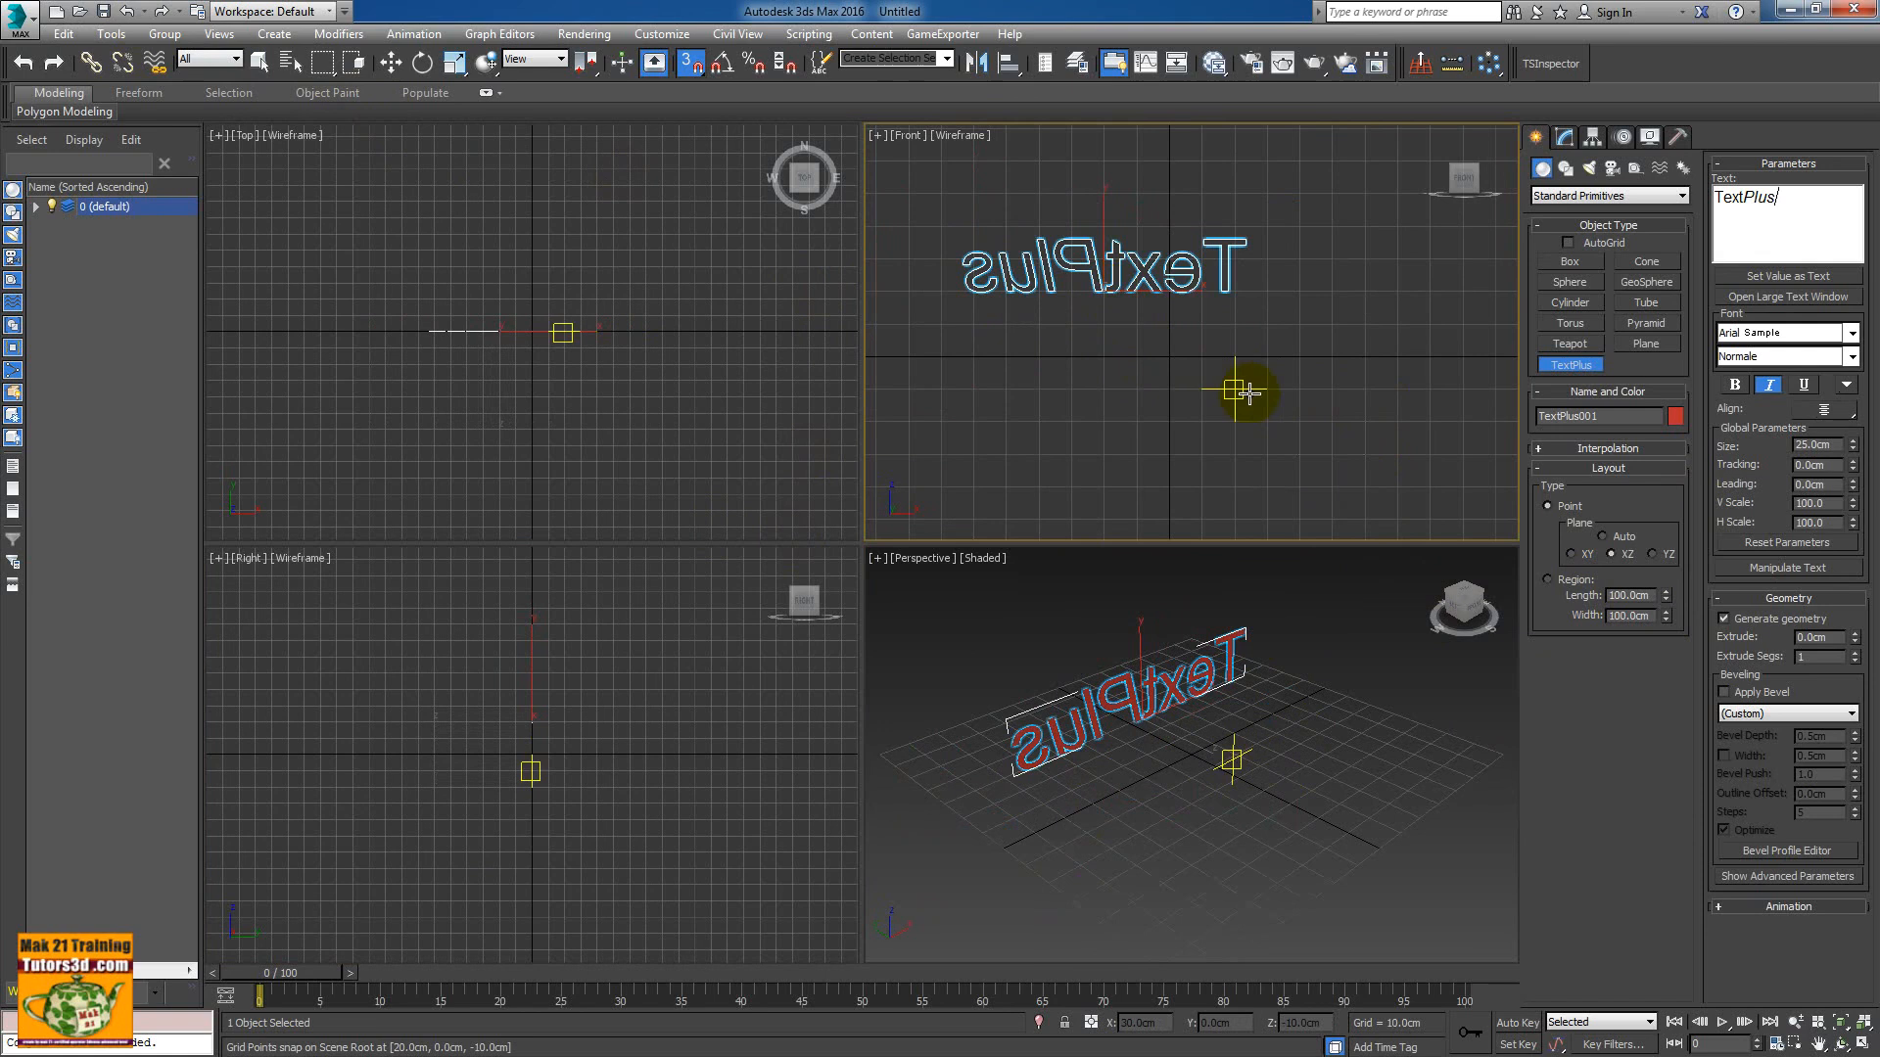
click(127, 11)
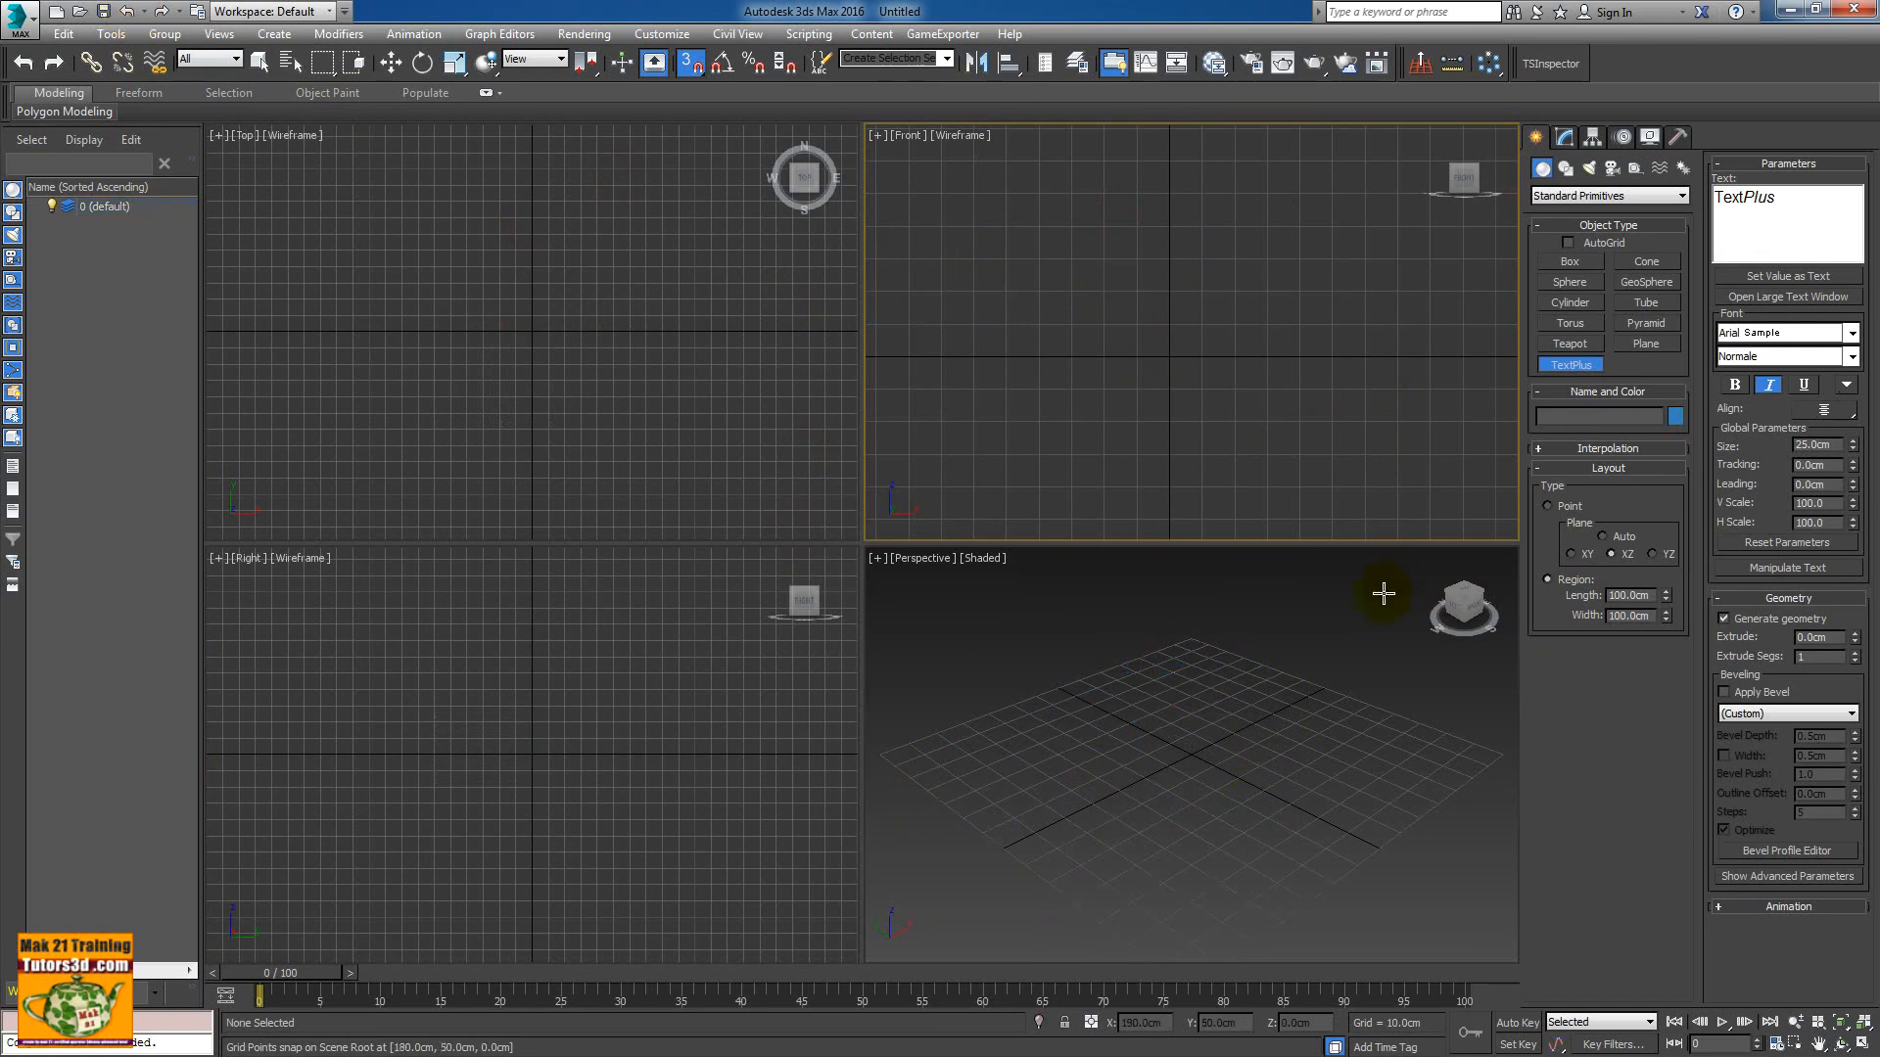
- Place a point-type TextPlus with the Auto plane in the Front viewport, 10 cm above the origin, and open its parameters for modification
click(1548, 507)
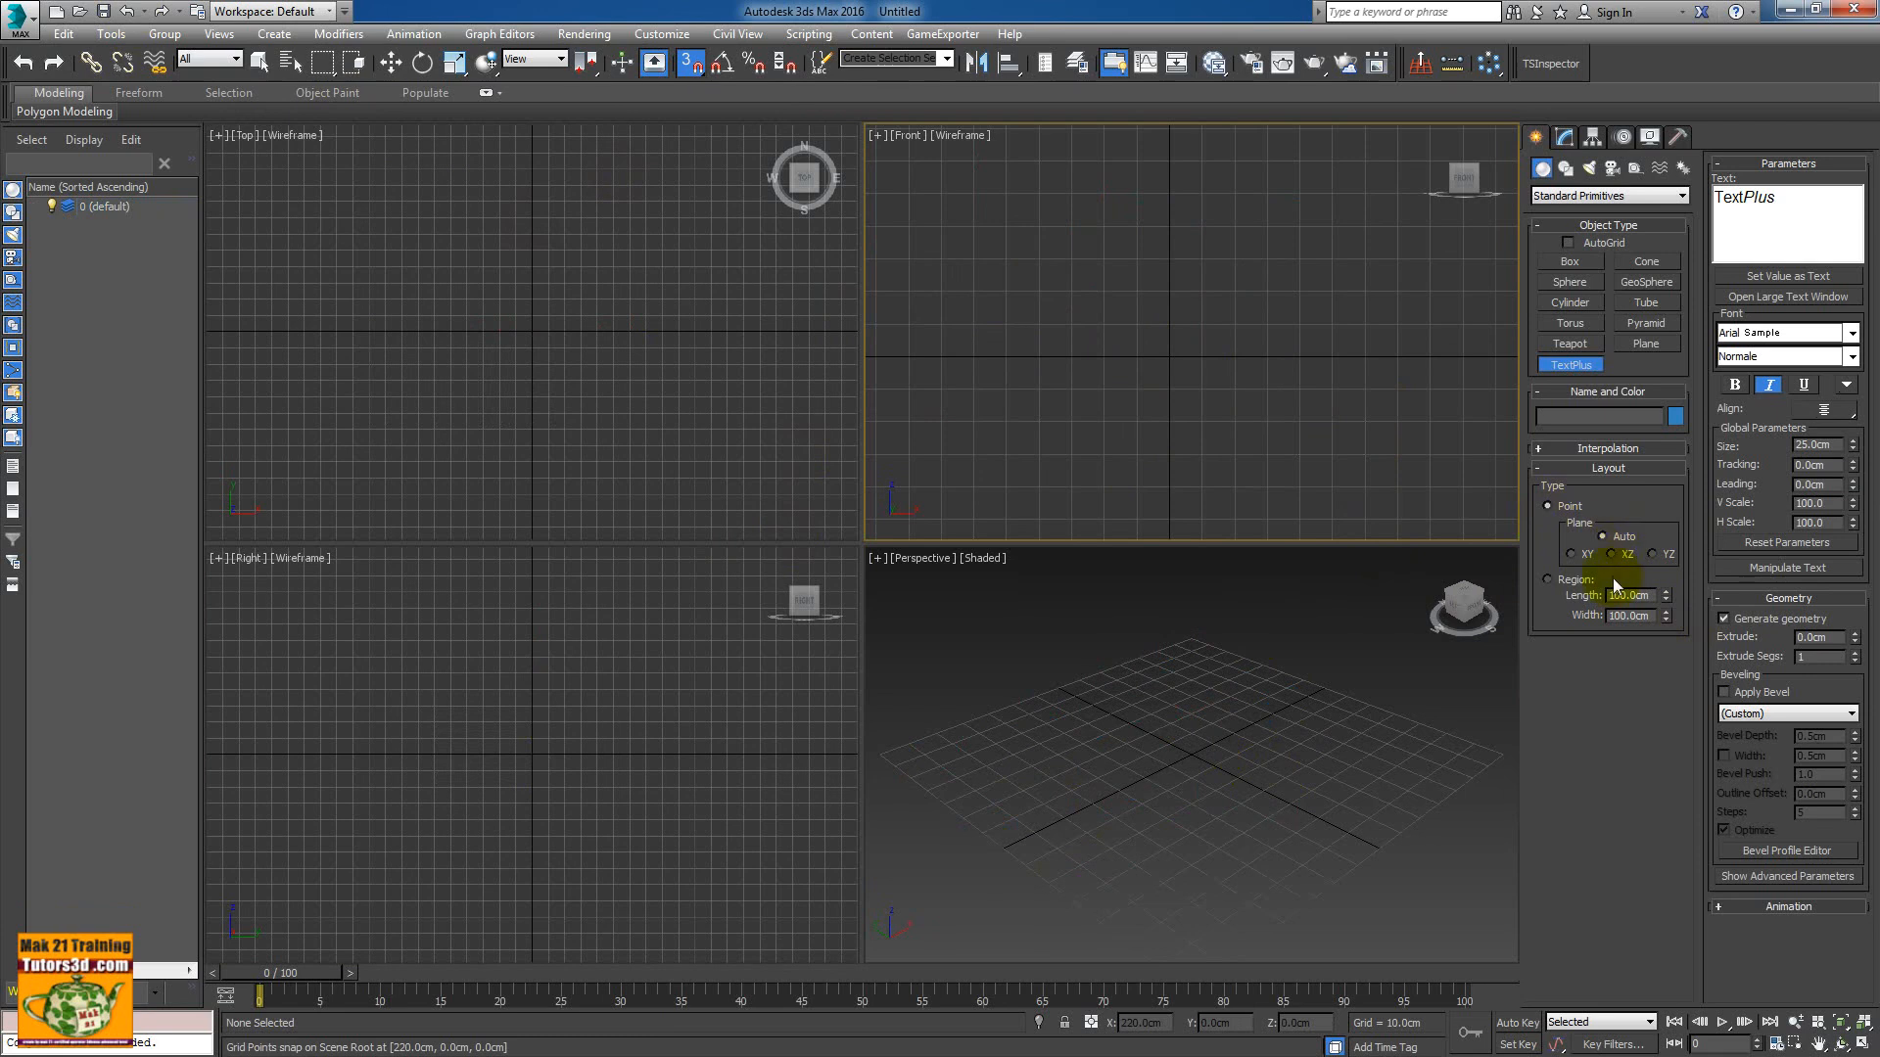
click(1168, 357)
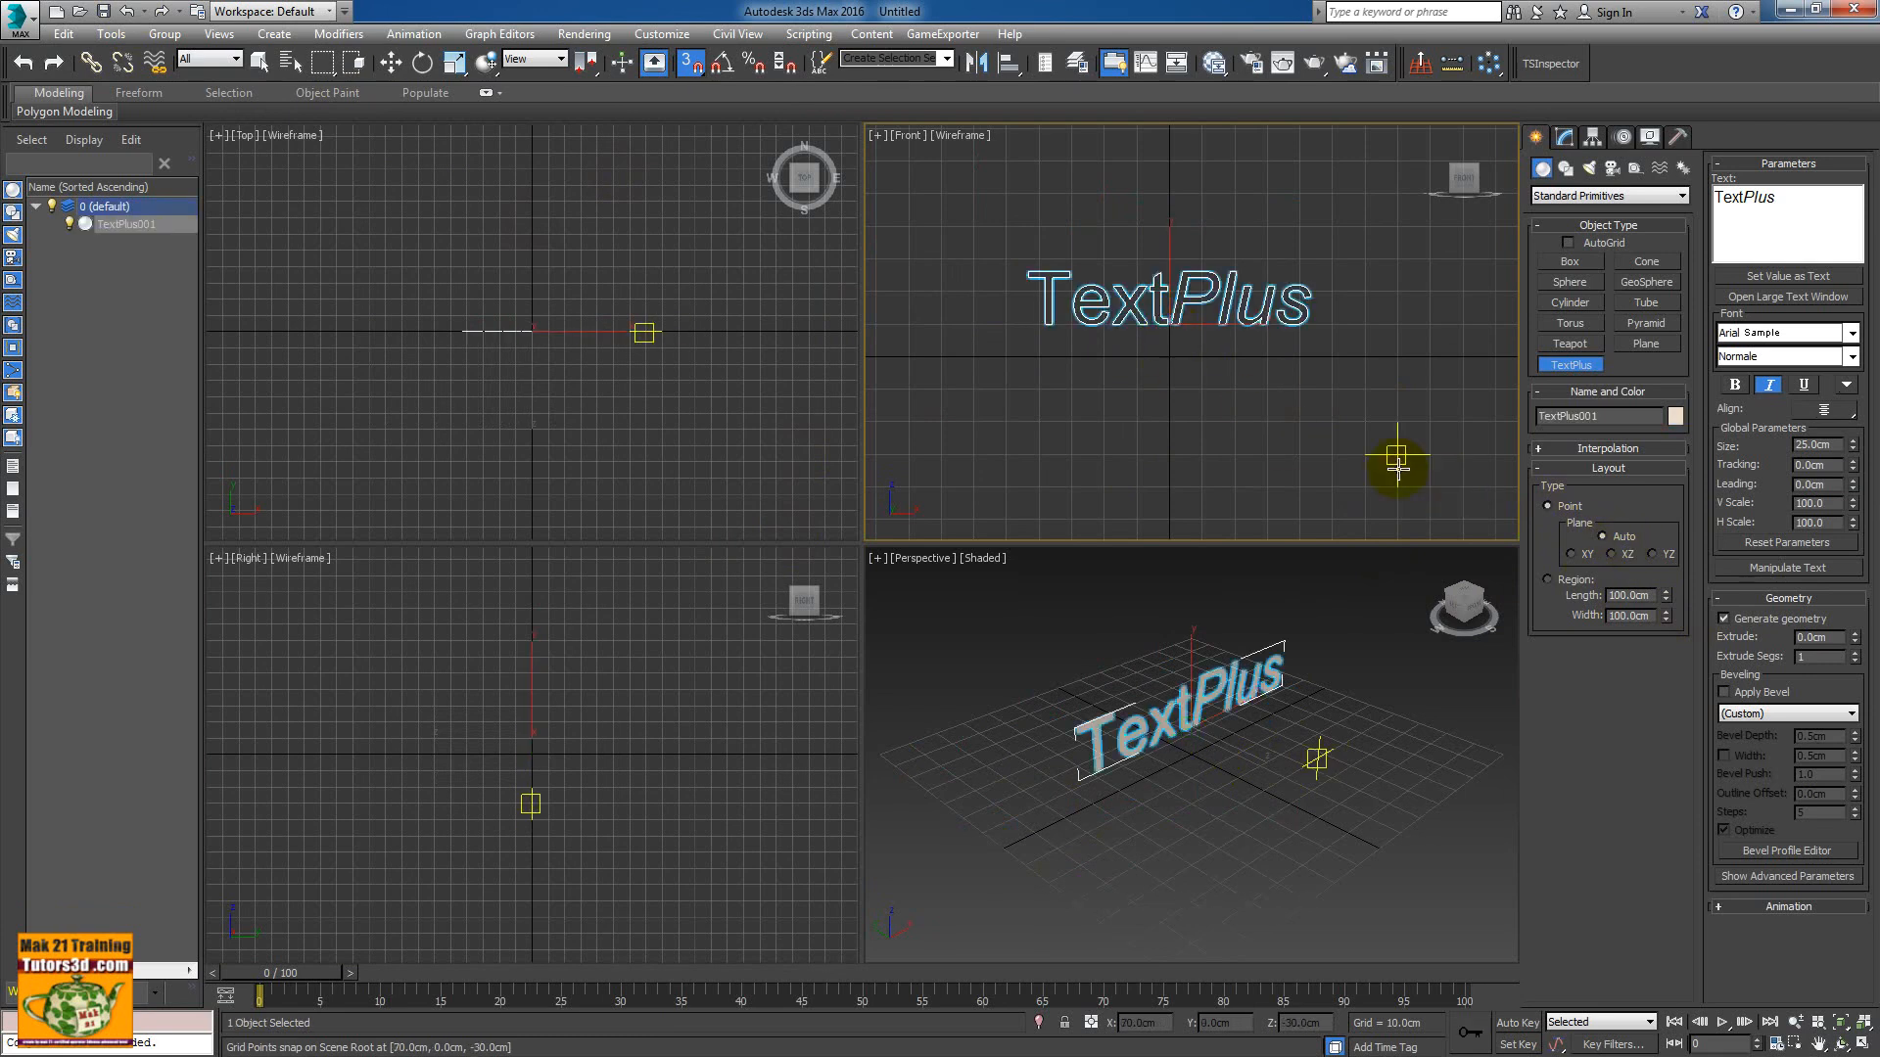
click(1565, 137)
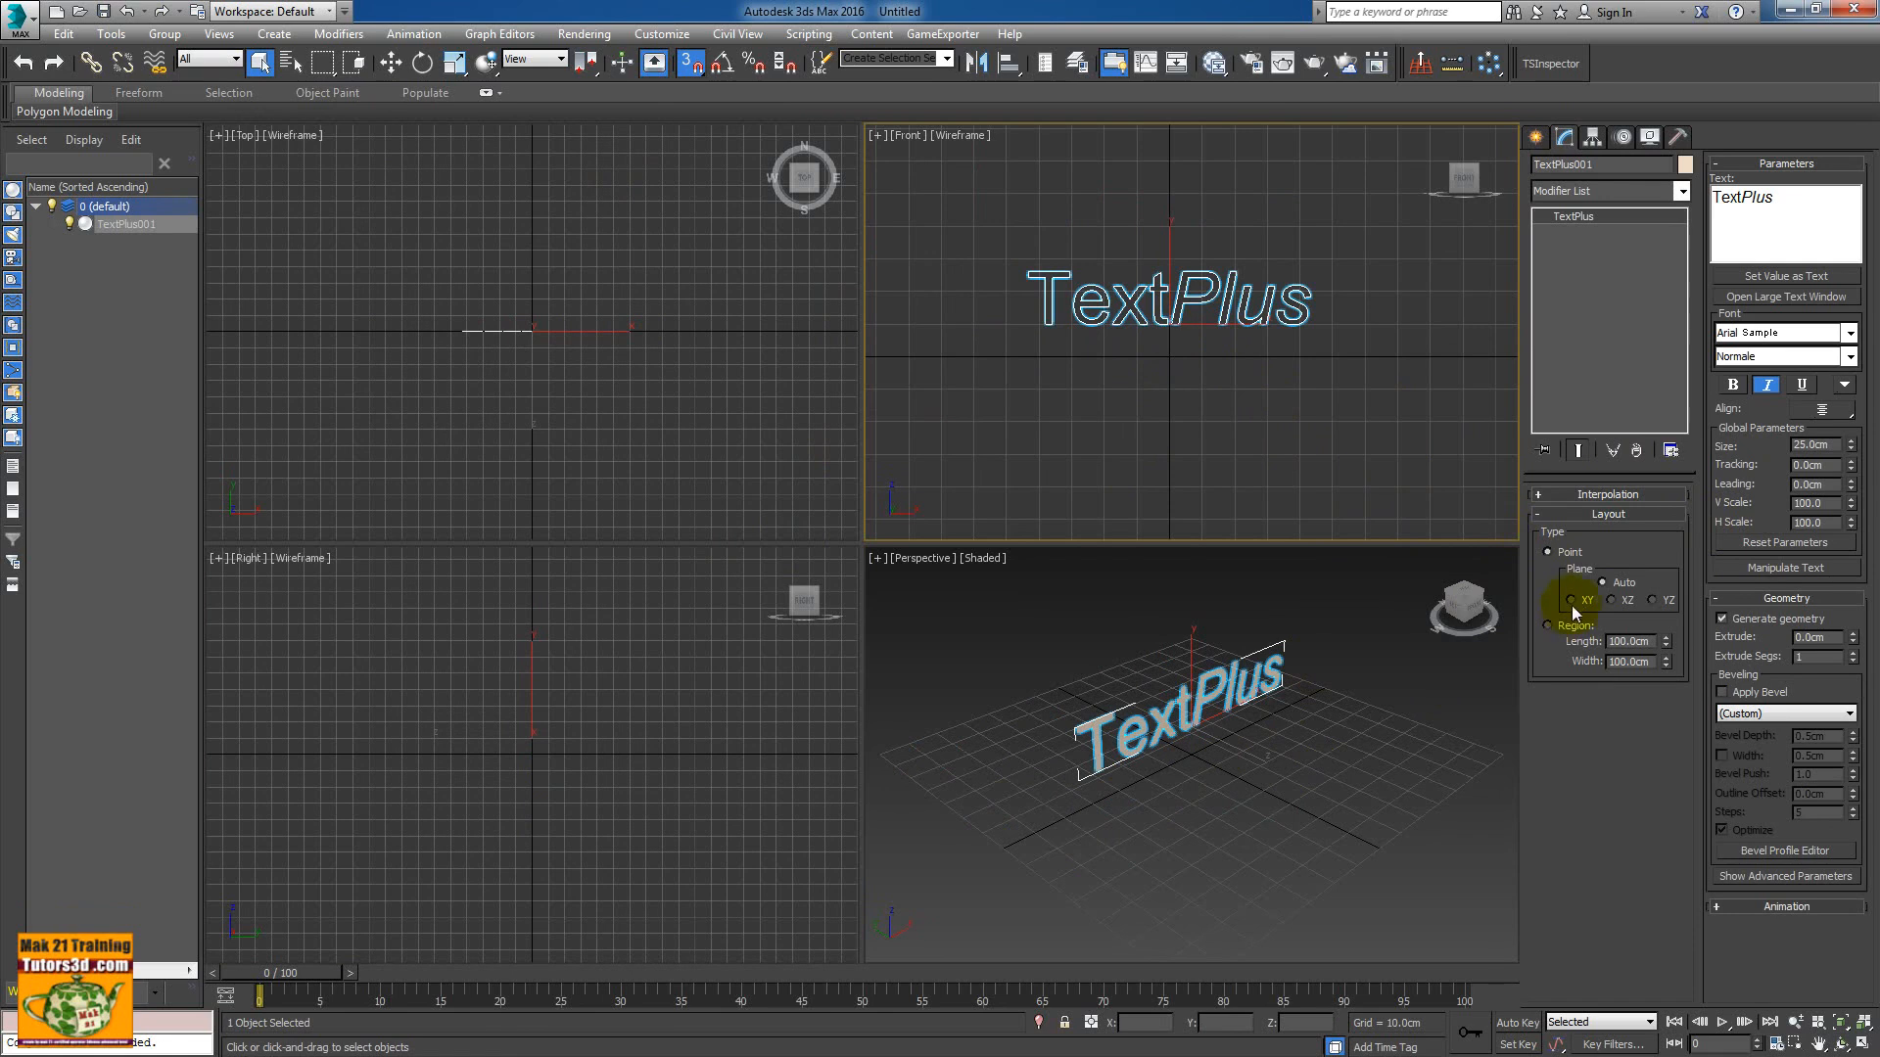
- Try the other layout planes and the region length on the text, restoring the Auto plane and a length of 100 cm
click(1610, 601)
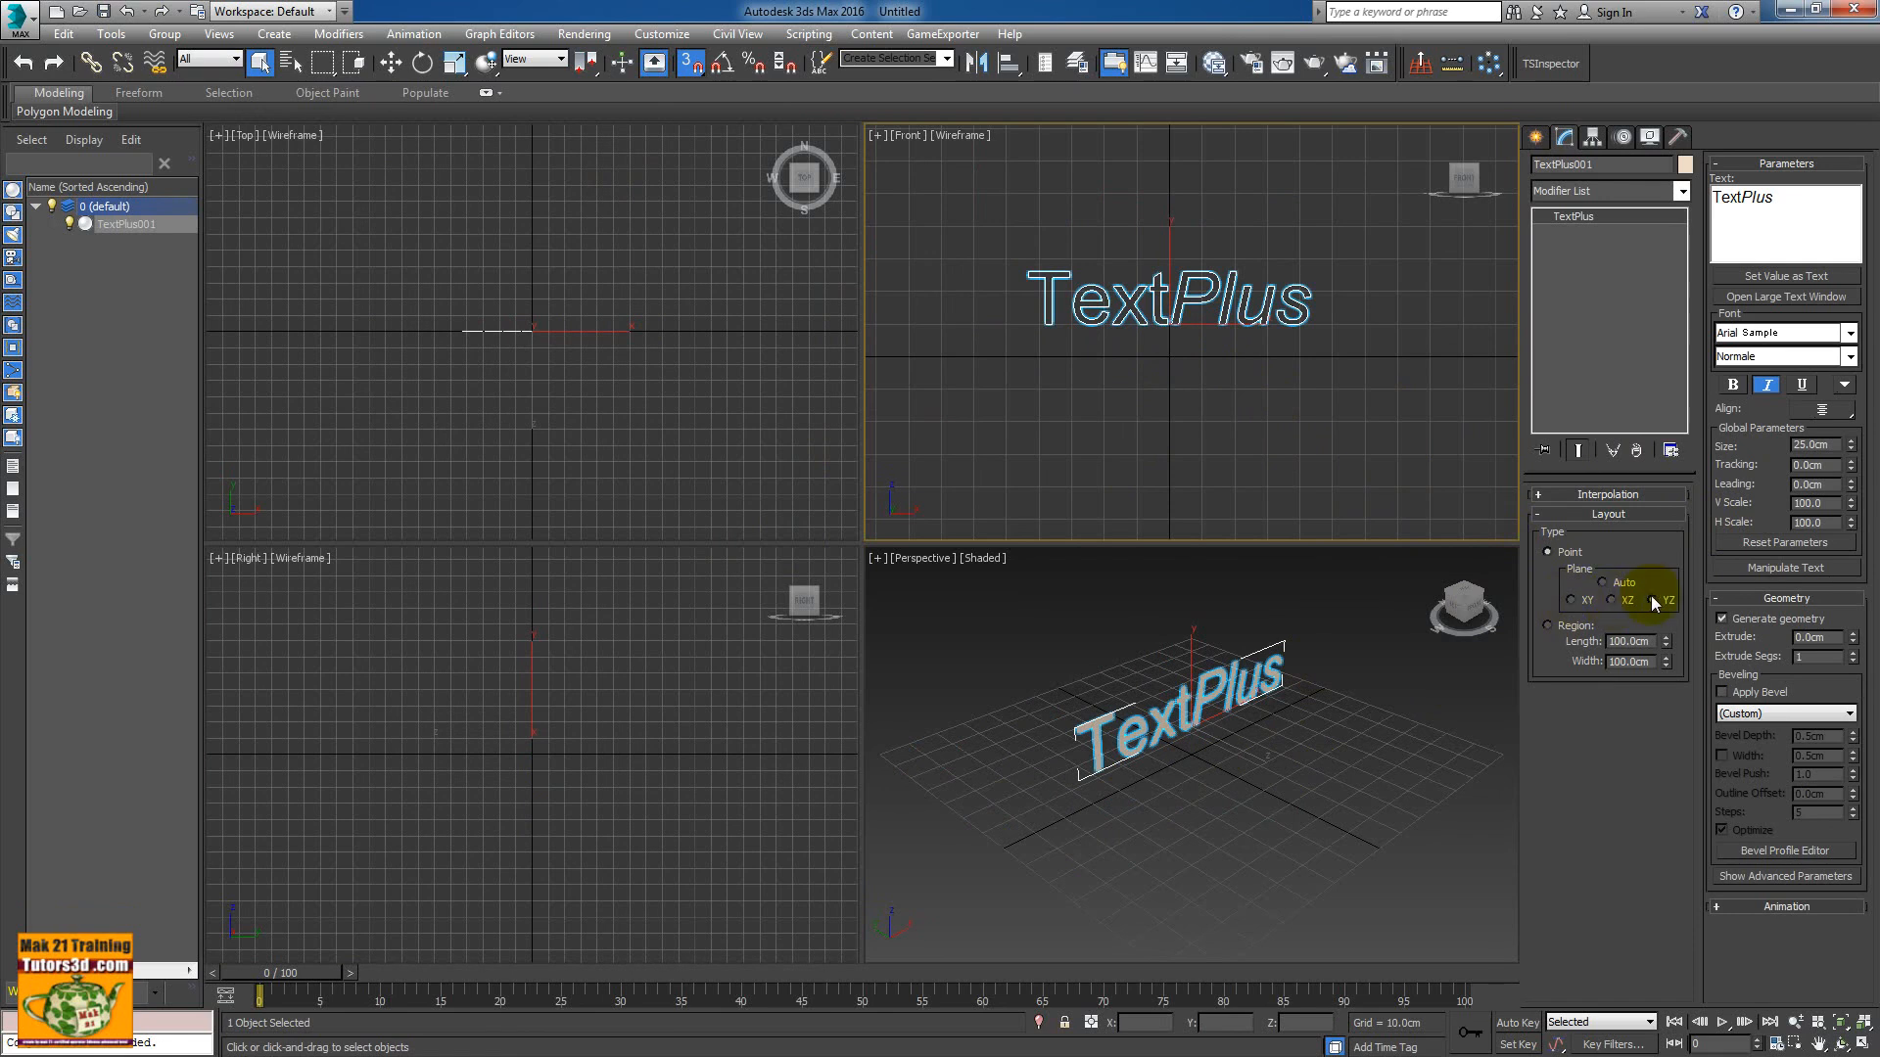
click(1613, 581)
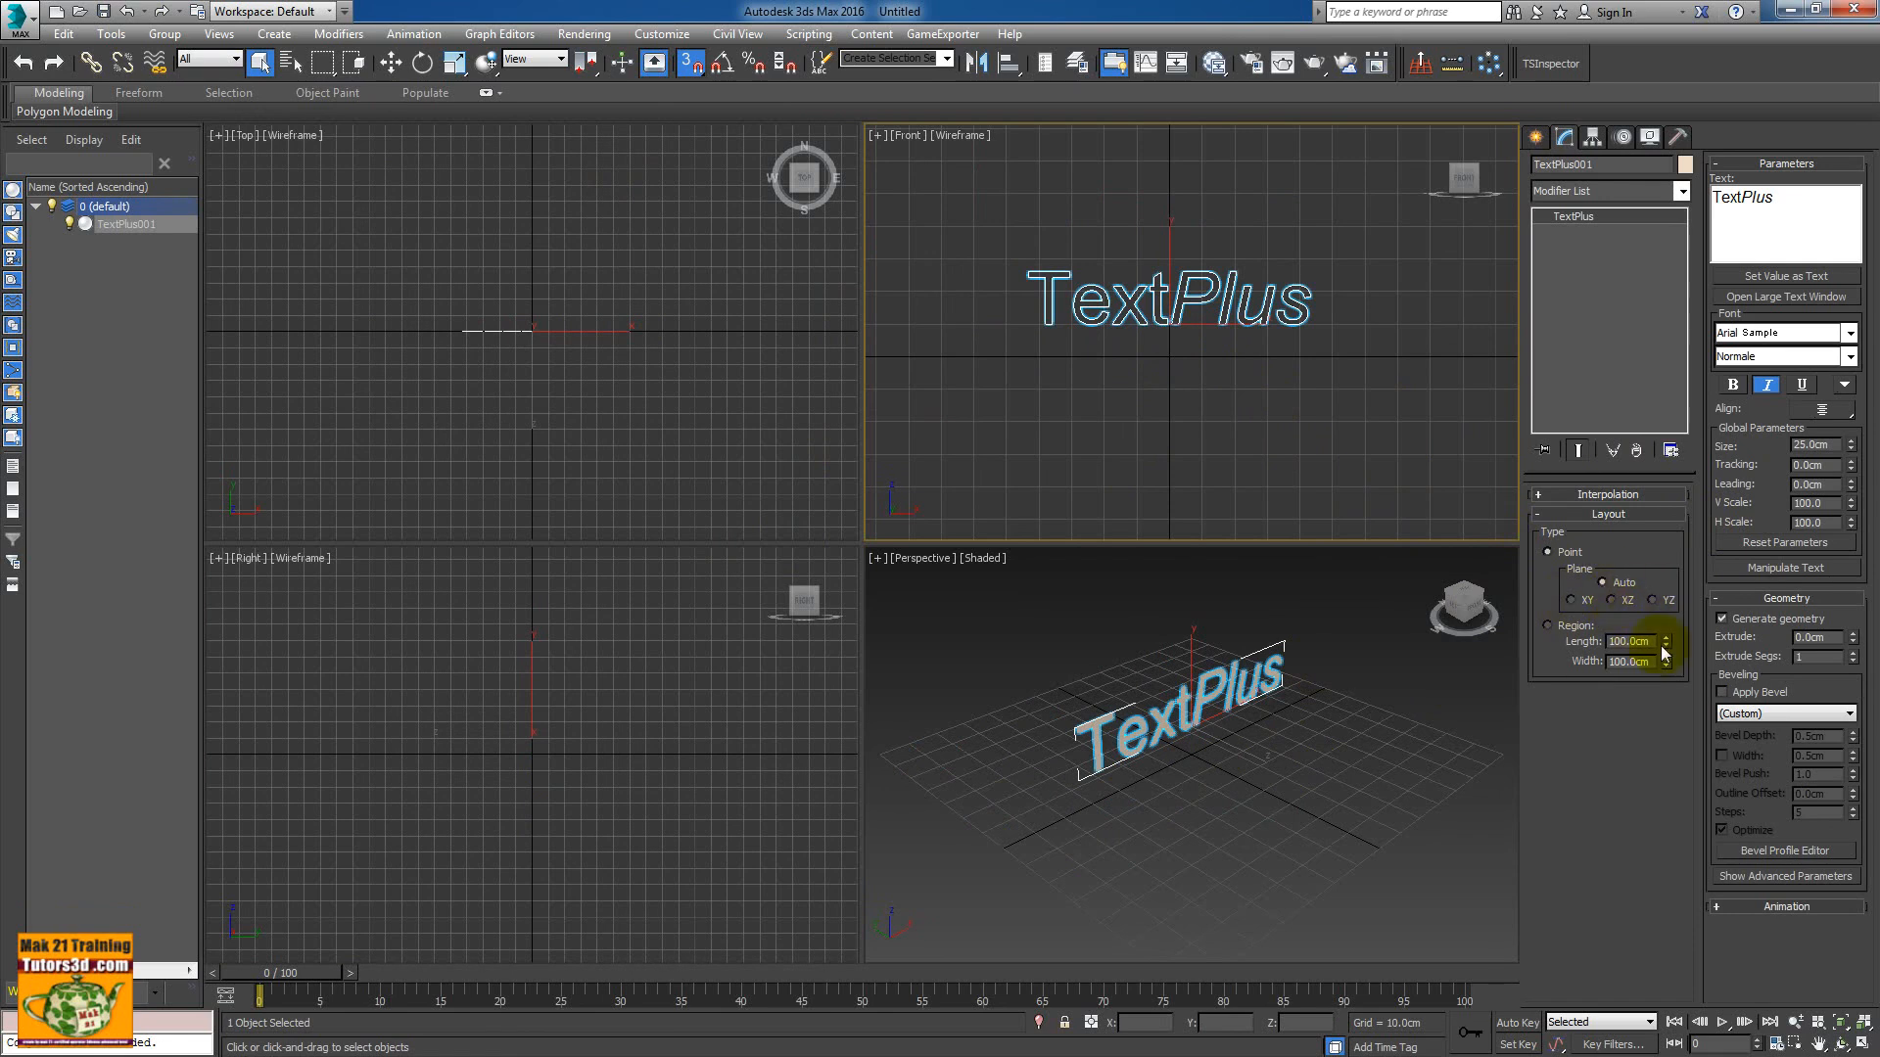
drag(1665, 649, 1666, 624)
text(100)
key(Return)
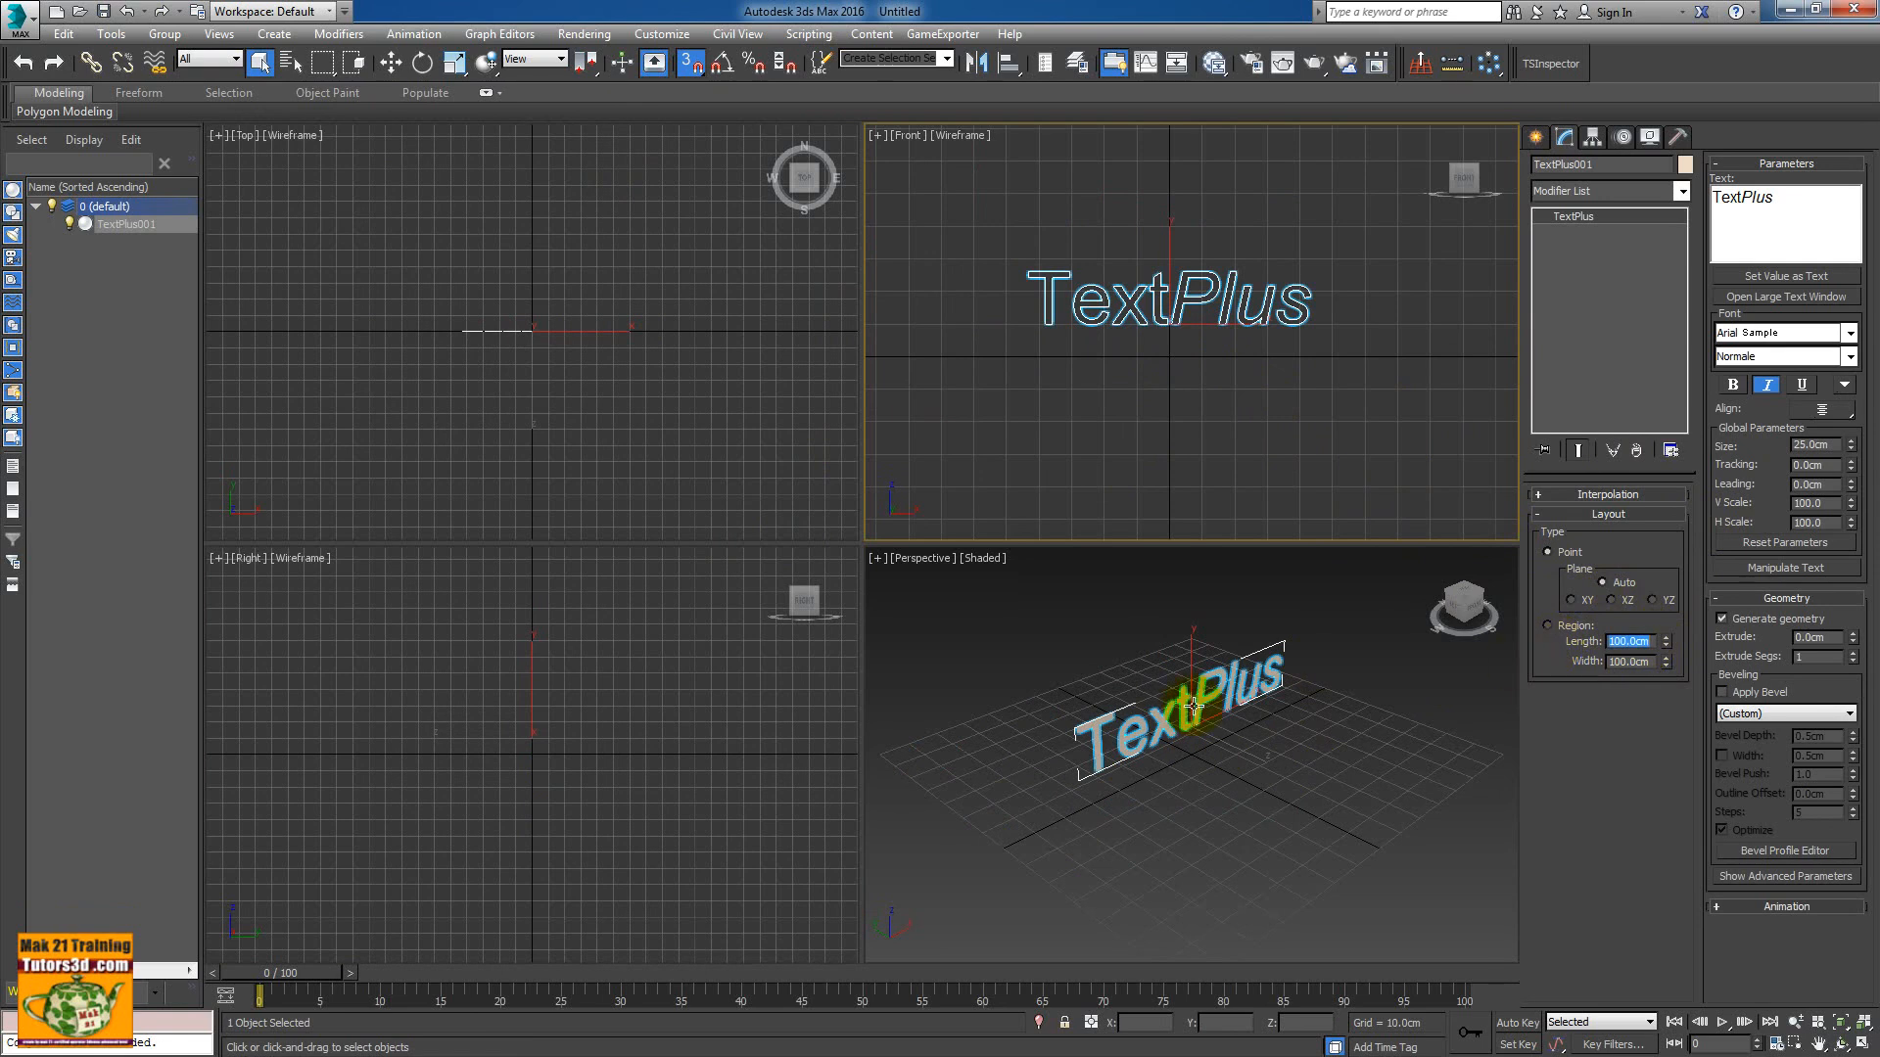
- Try rotating the text 90° about its vertical axis in the Perspective viewport with angle snap on, and undo the rotation
click(1150, 690)
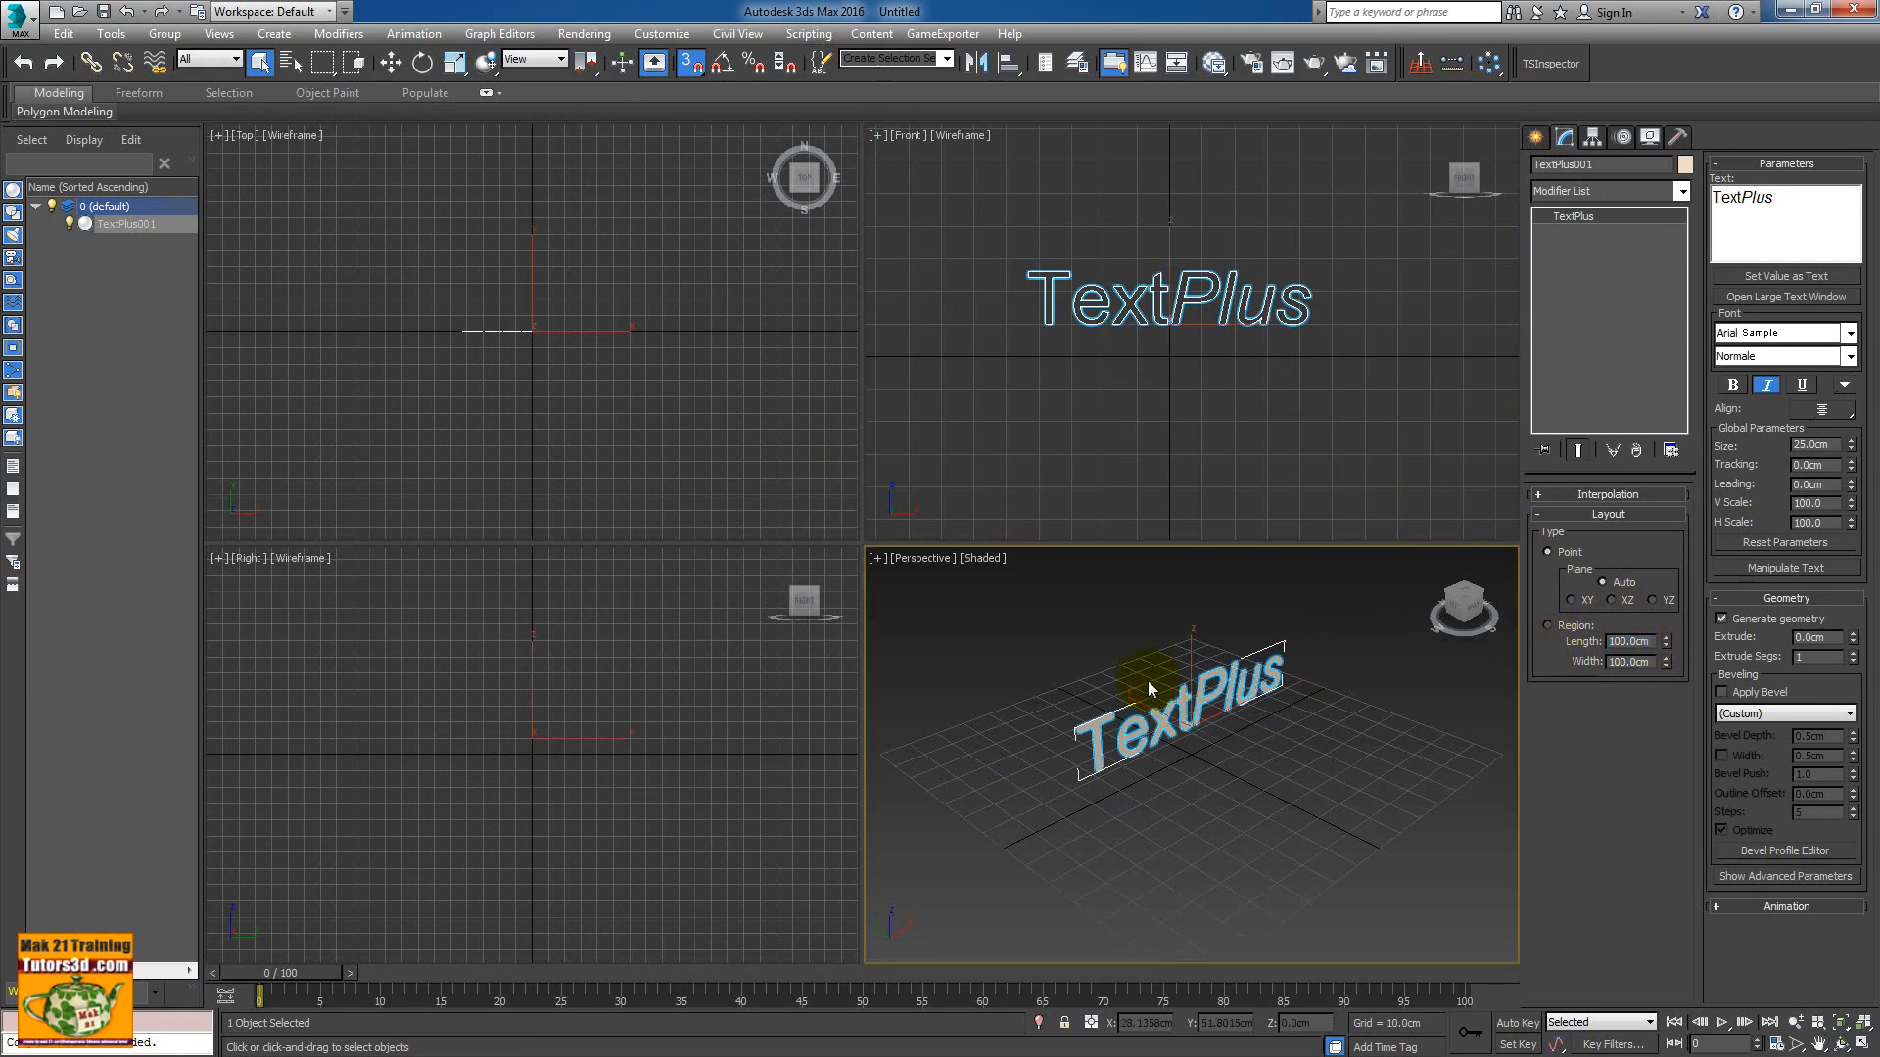
key(alt+w)
key(alt+w)
click(419, 68)
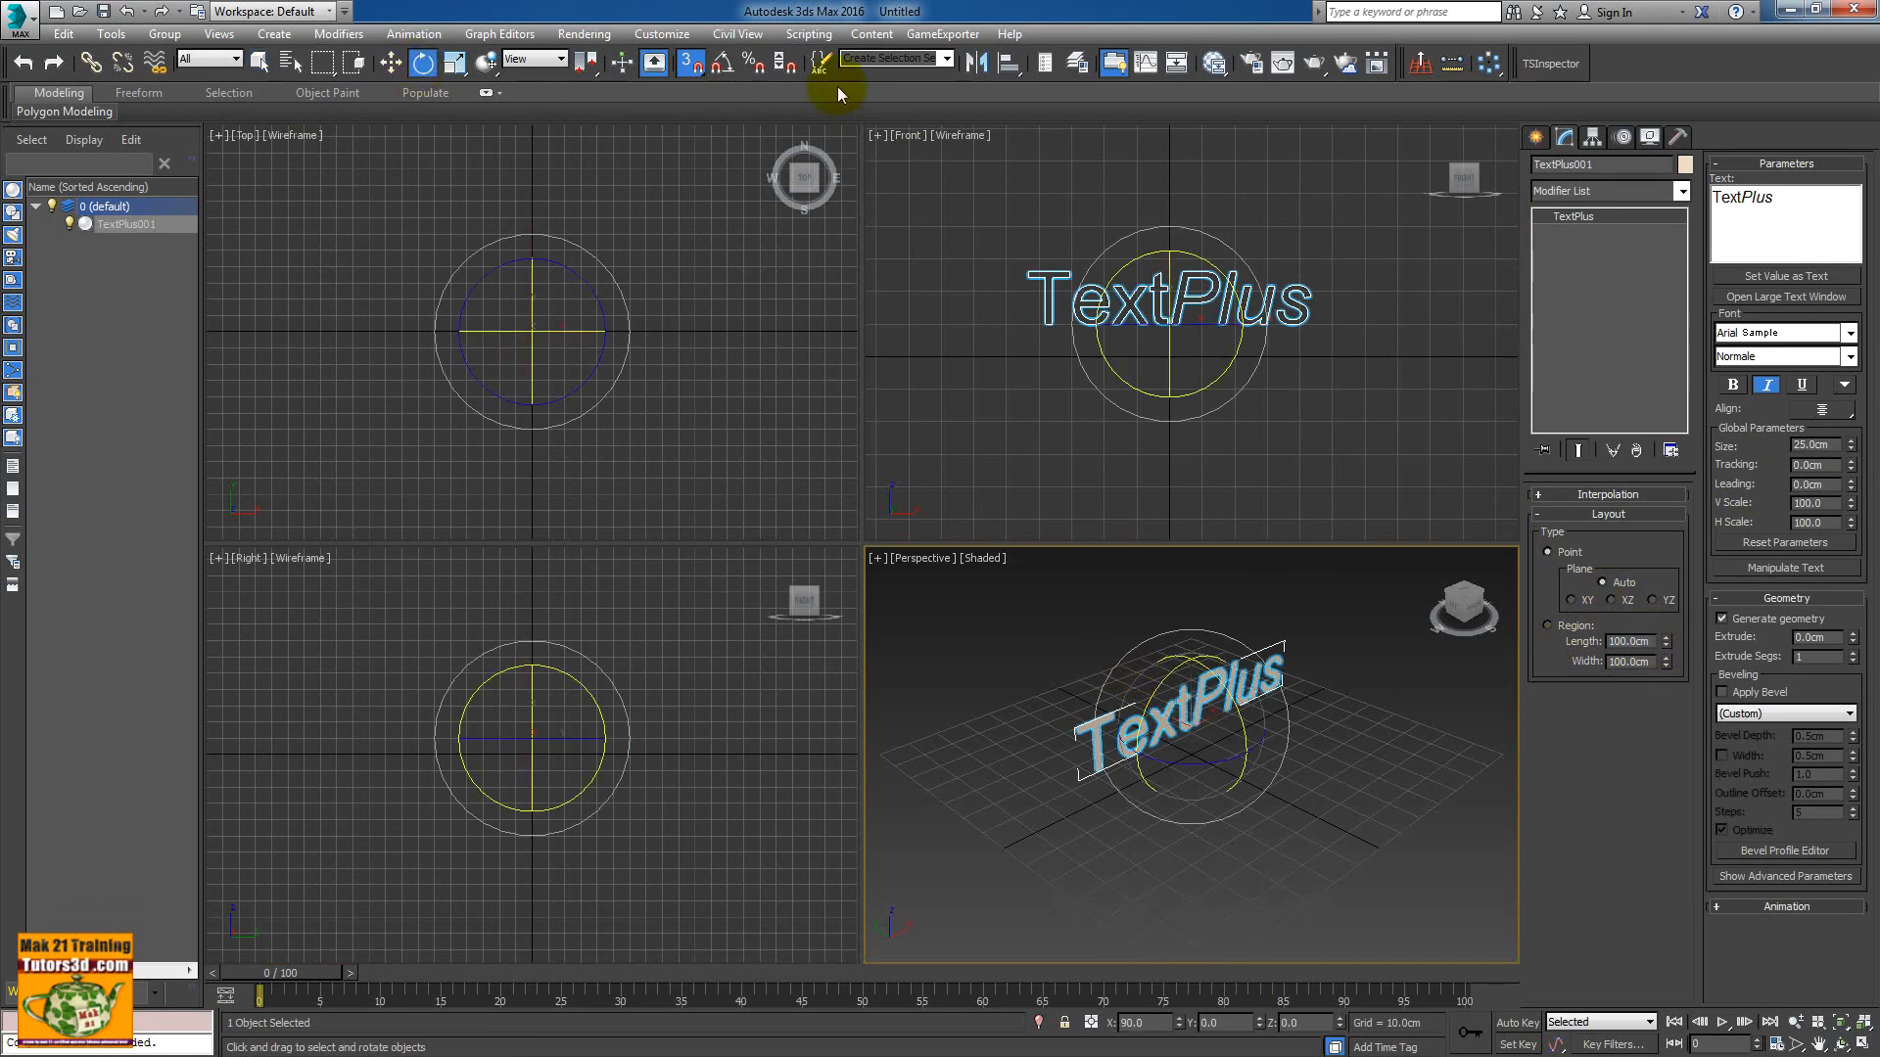
click(723, 64)
drag(1214, 768, 1300, 762)
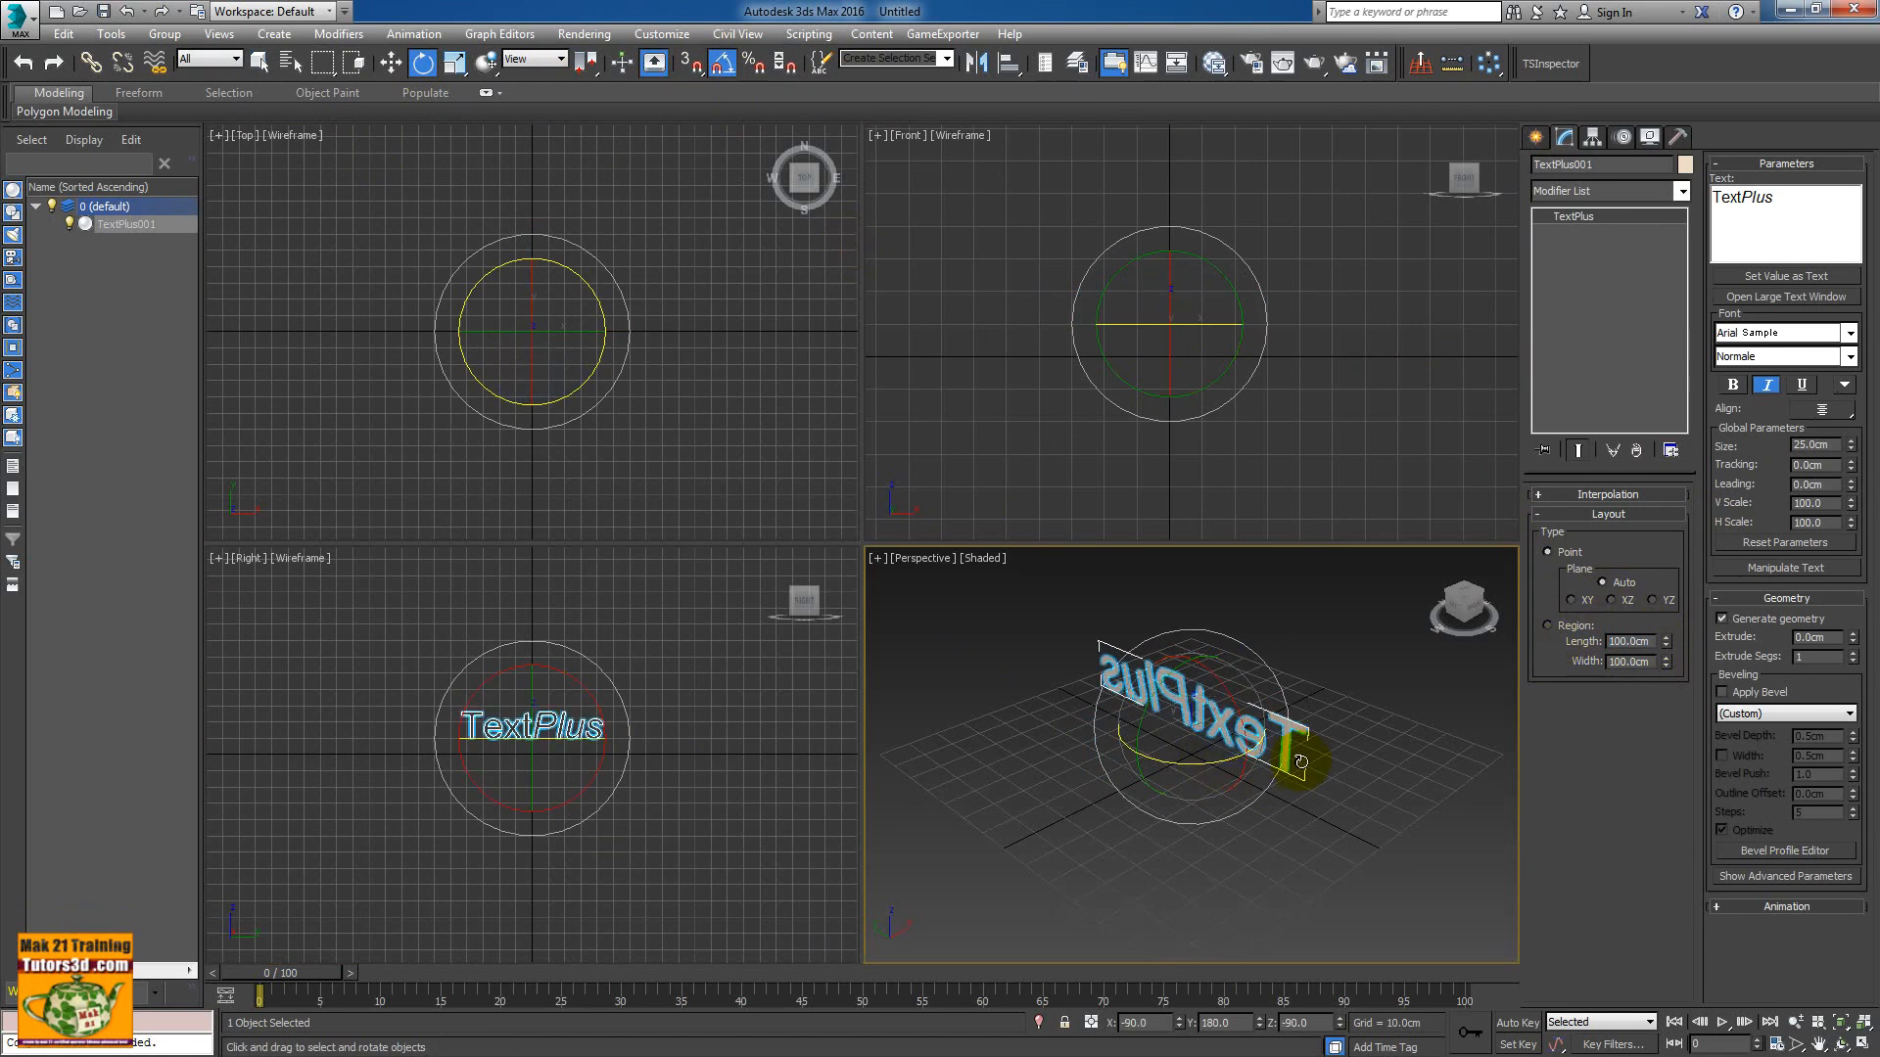
key(ctrl+z)
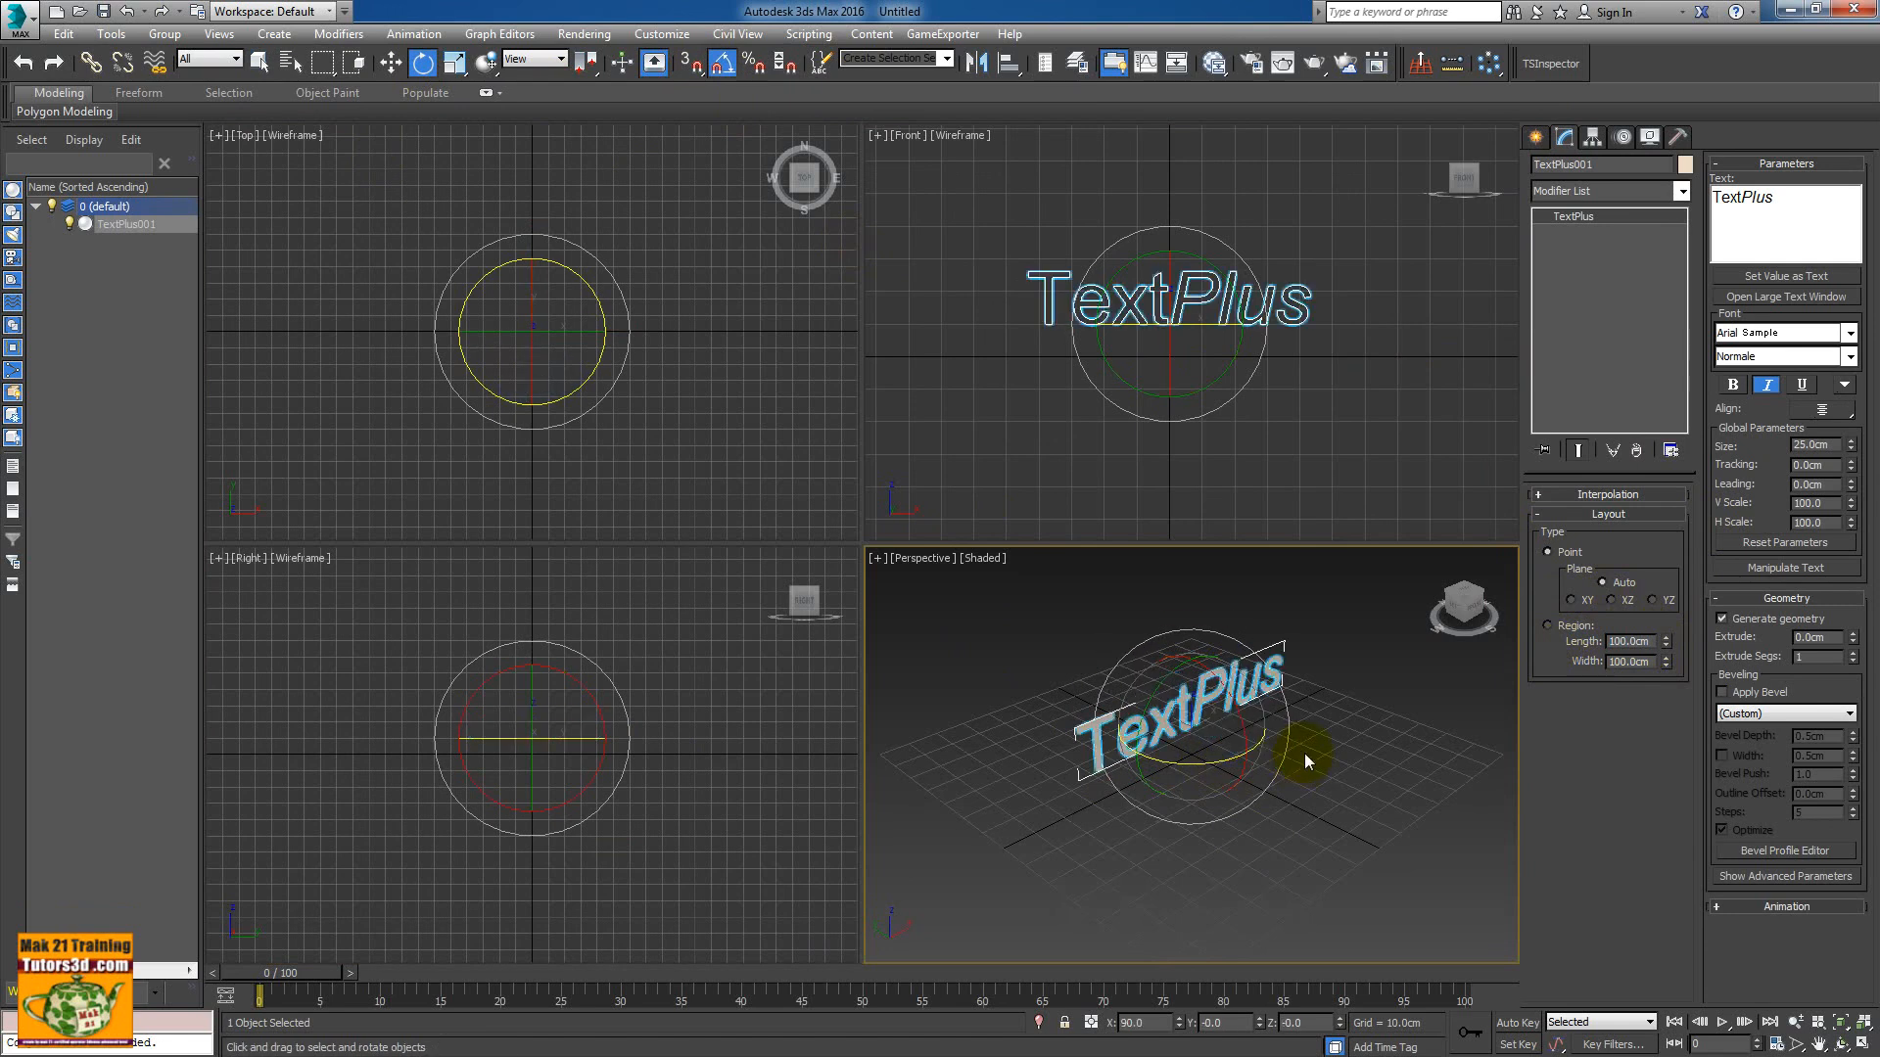
- Turn on 3D grid snapping and move the text straight down 10 cm to the origin in the Front viewport
key(alt+w)
scroll(1261, 727, up, 5)
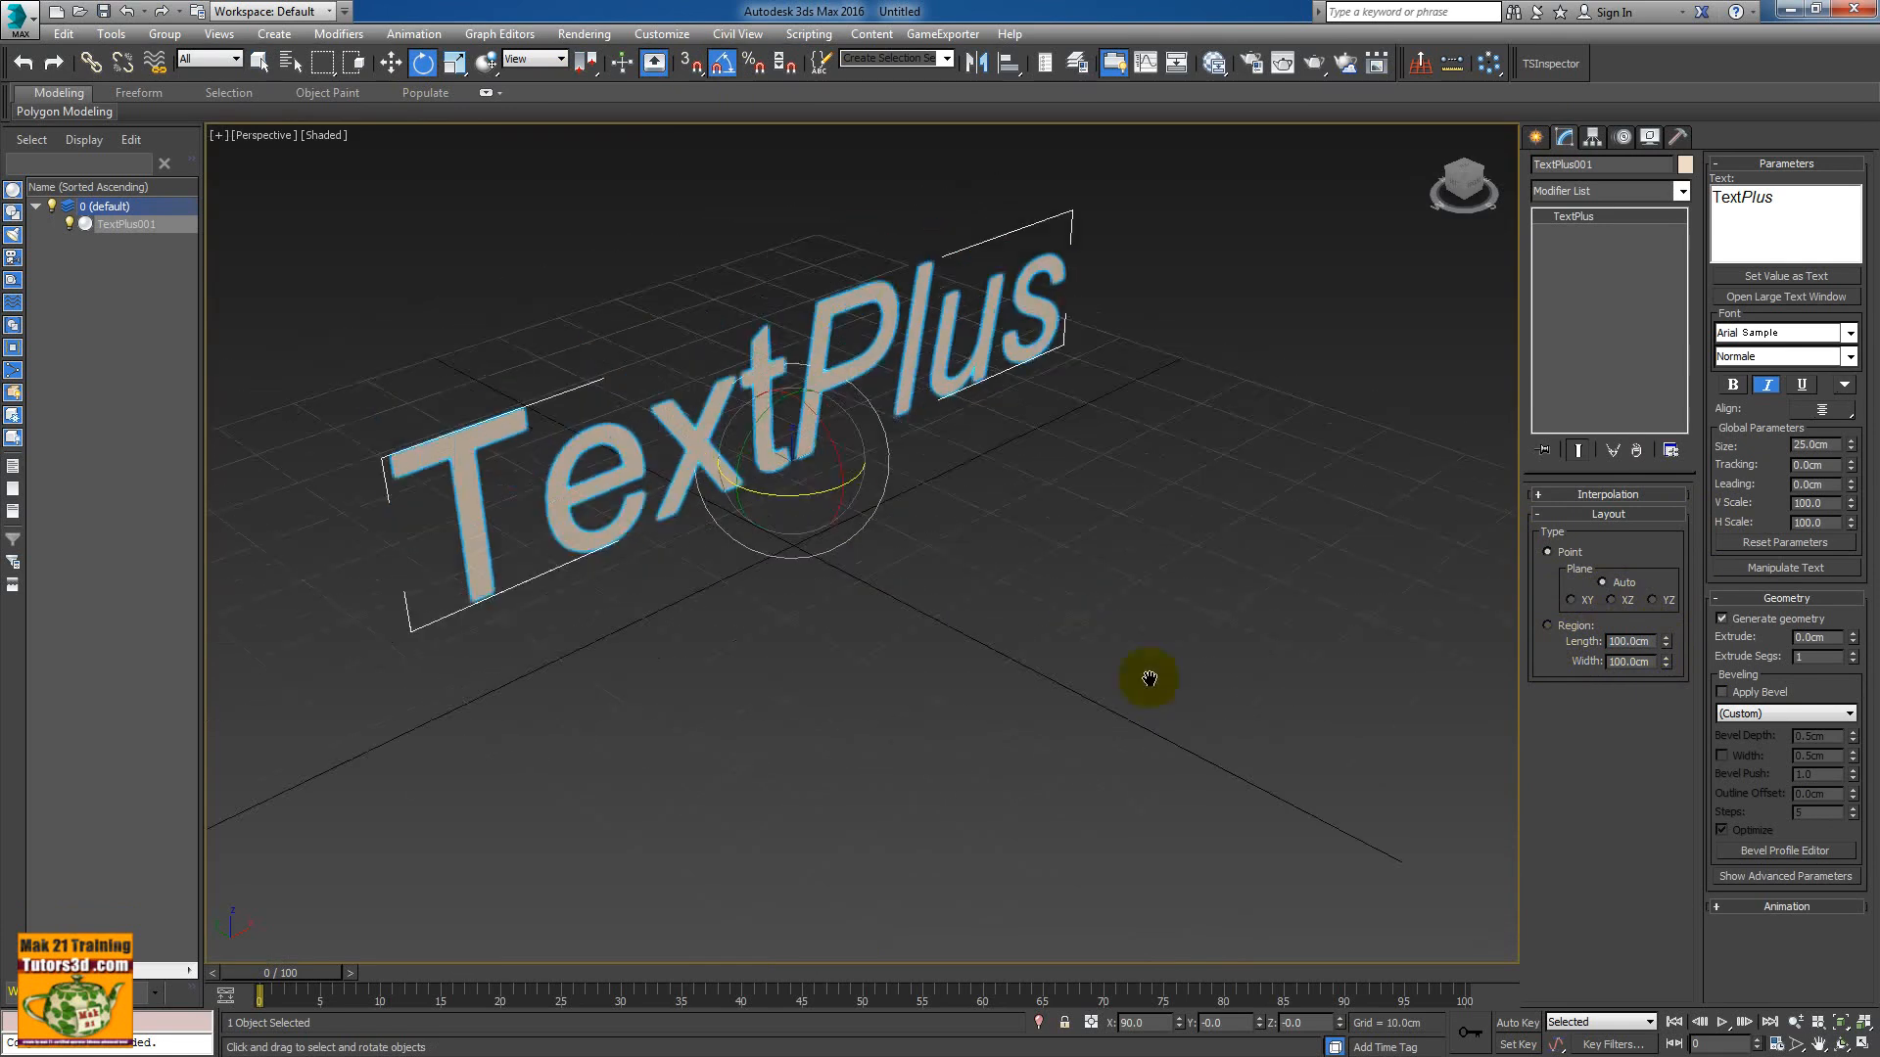
alt+middle_drag(1150, 679, 1125, 663)
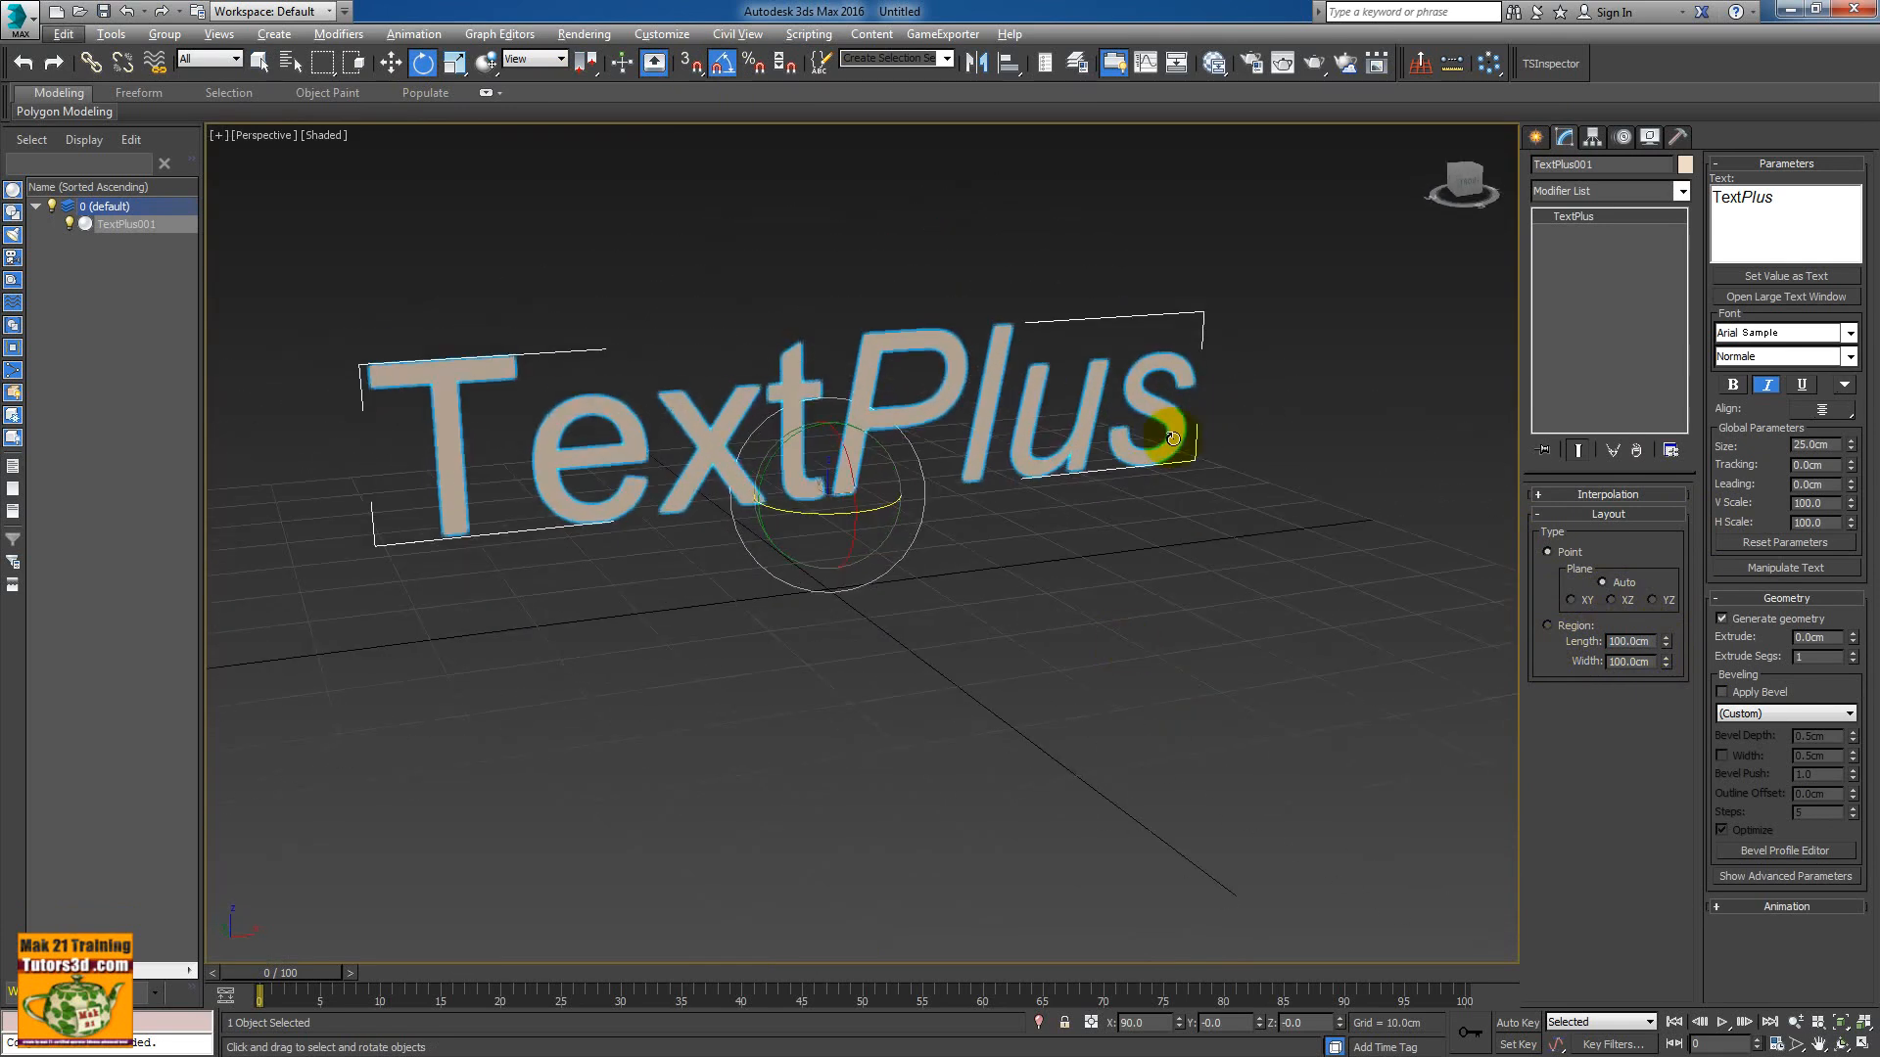
key(alt+w)
key(alt+w)
scroll(1185, 437, up, 3)
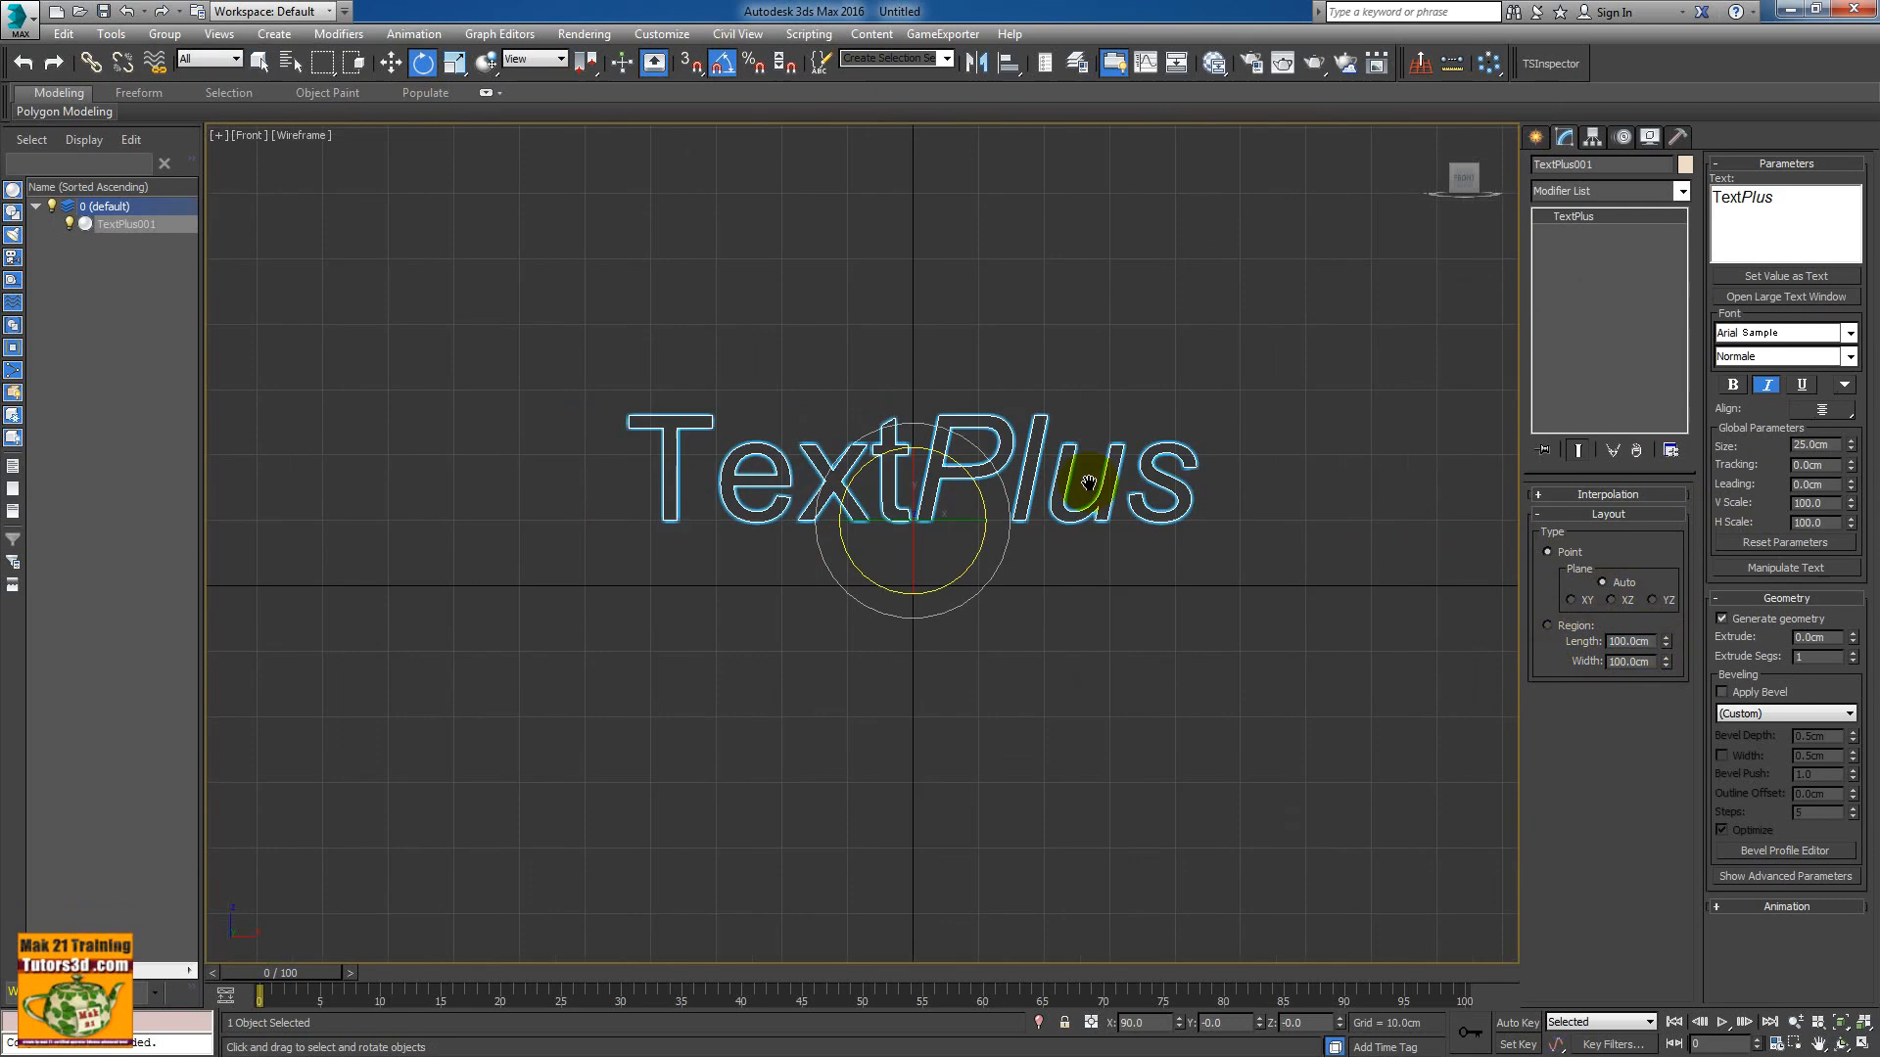
click(688, 61)
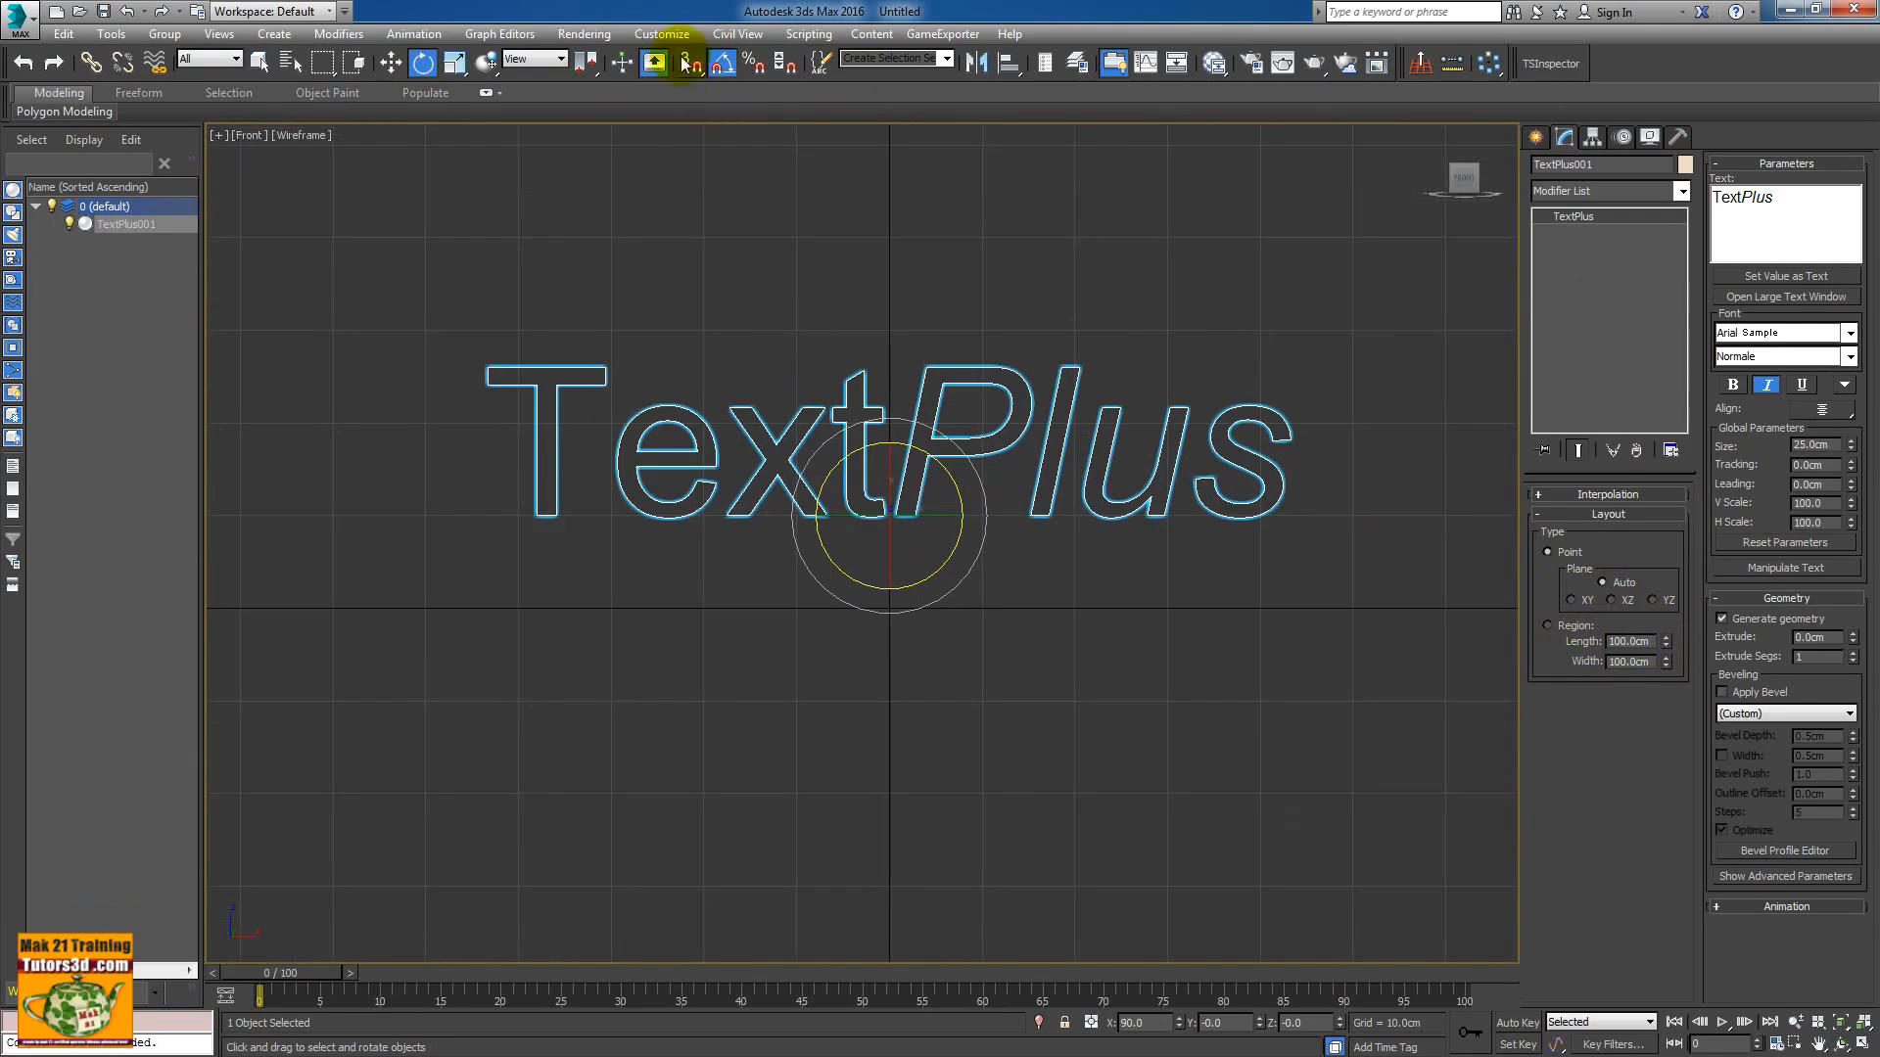
right_click(884, 511)
click(909, 531)
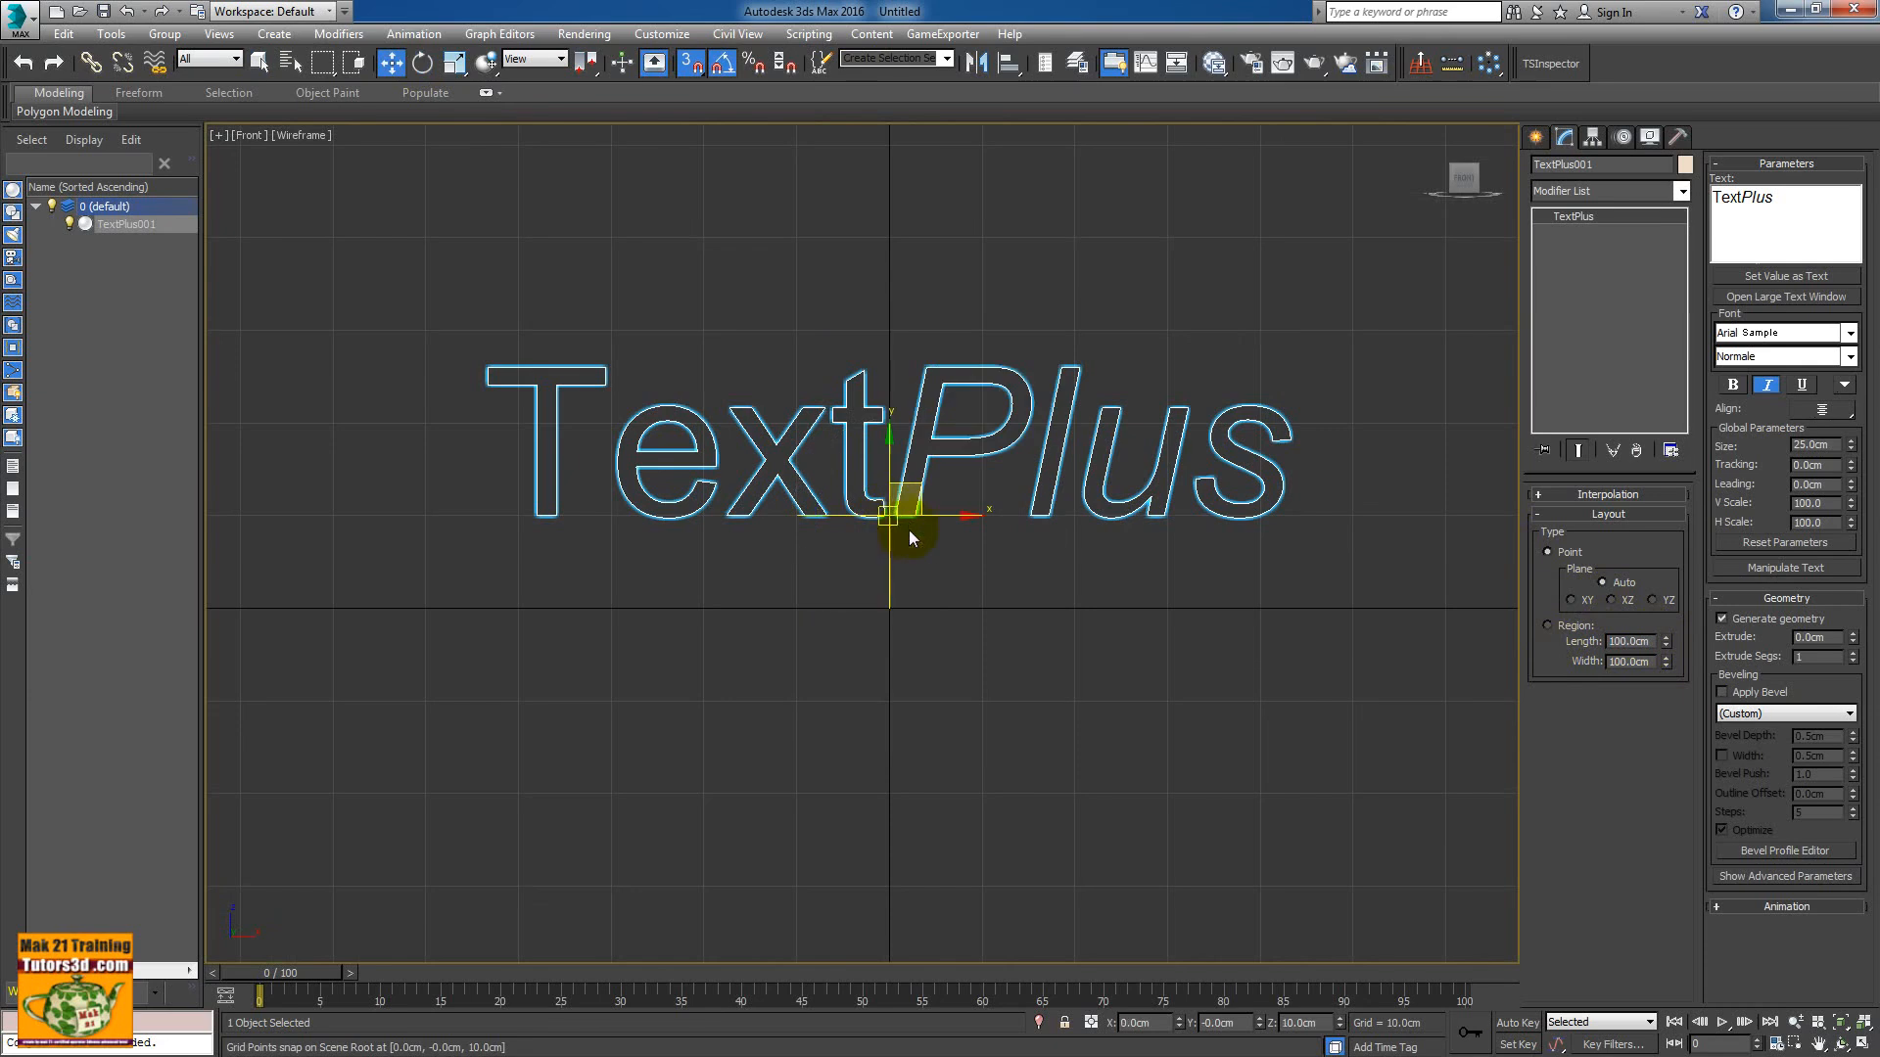
drag(890, 529, 885, 596)
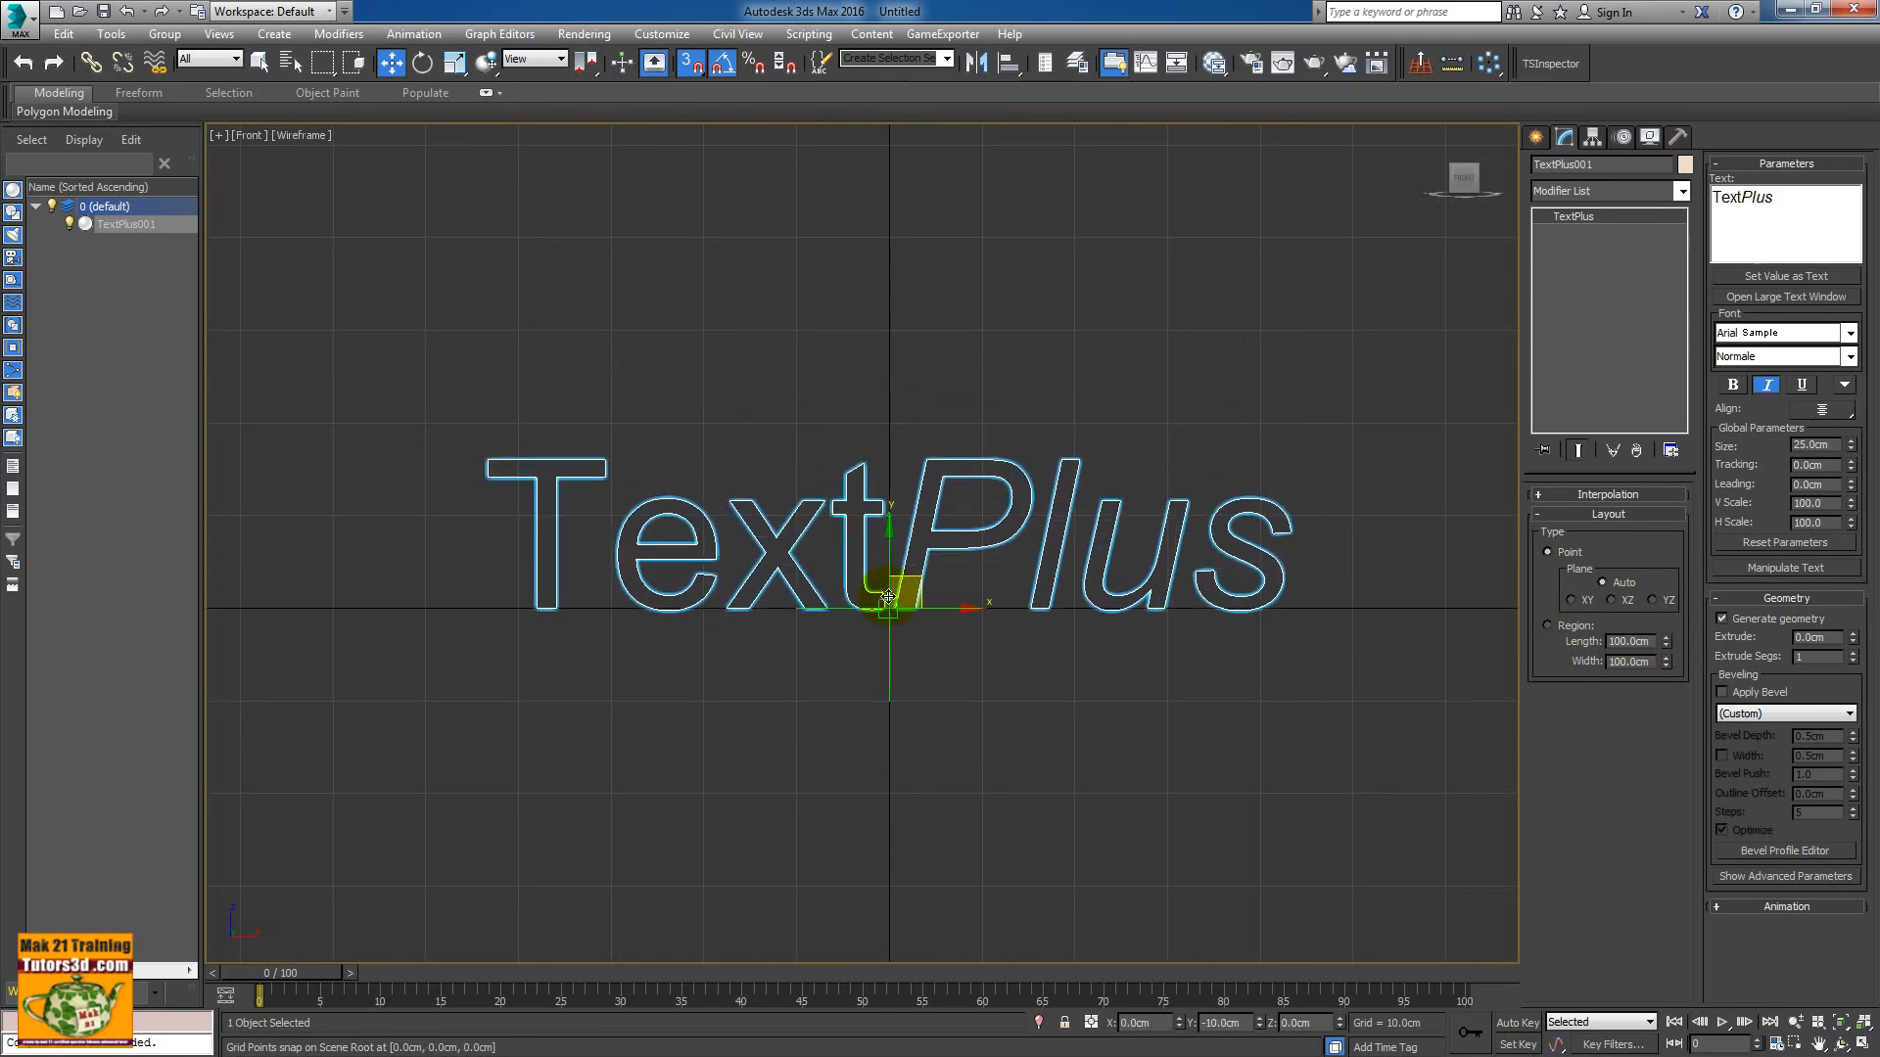
- Change the text's object color to light blue-violet and render the maximized Perspective view
scroll(1119, 685, up, 3)
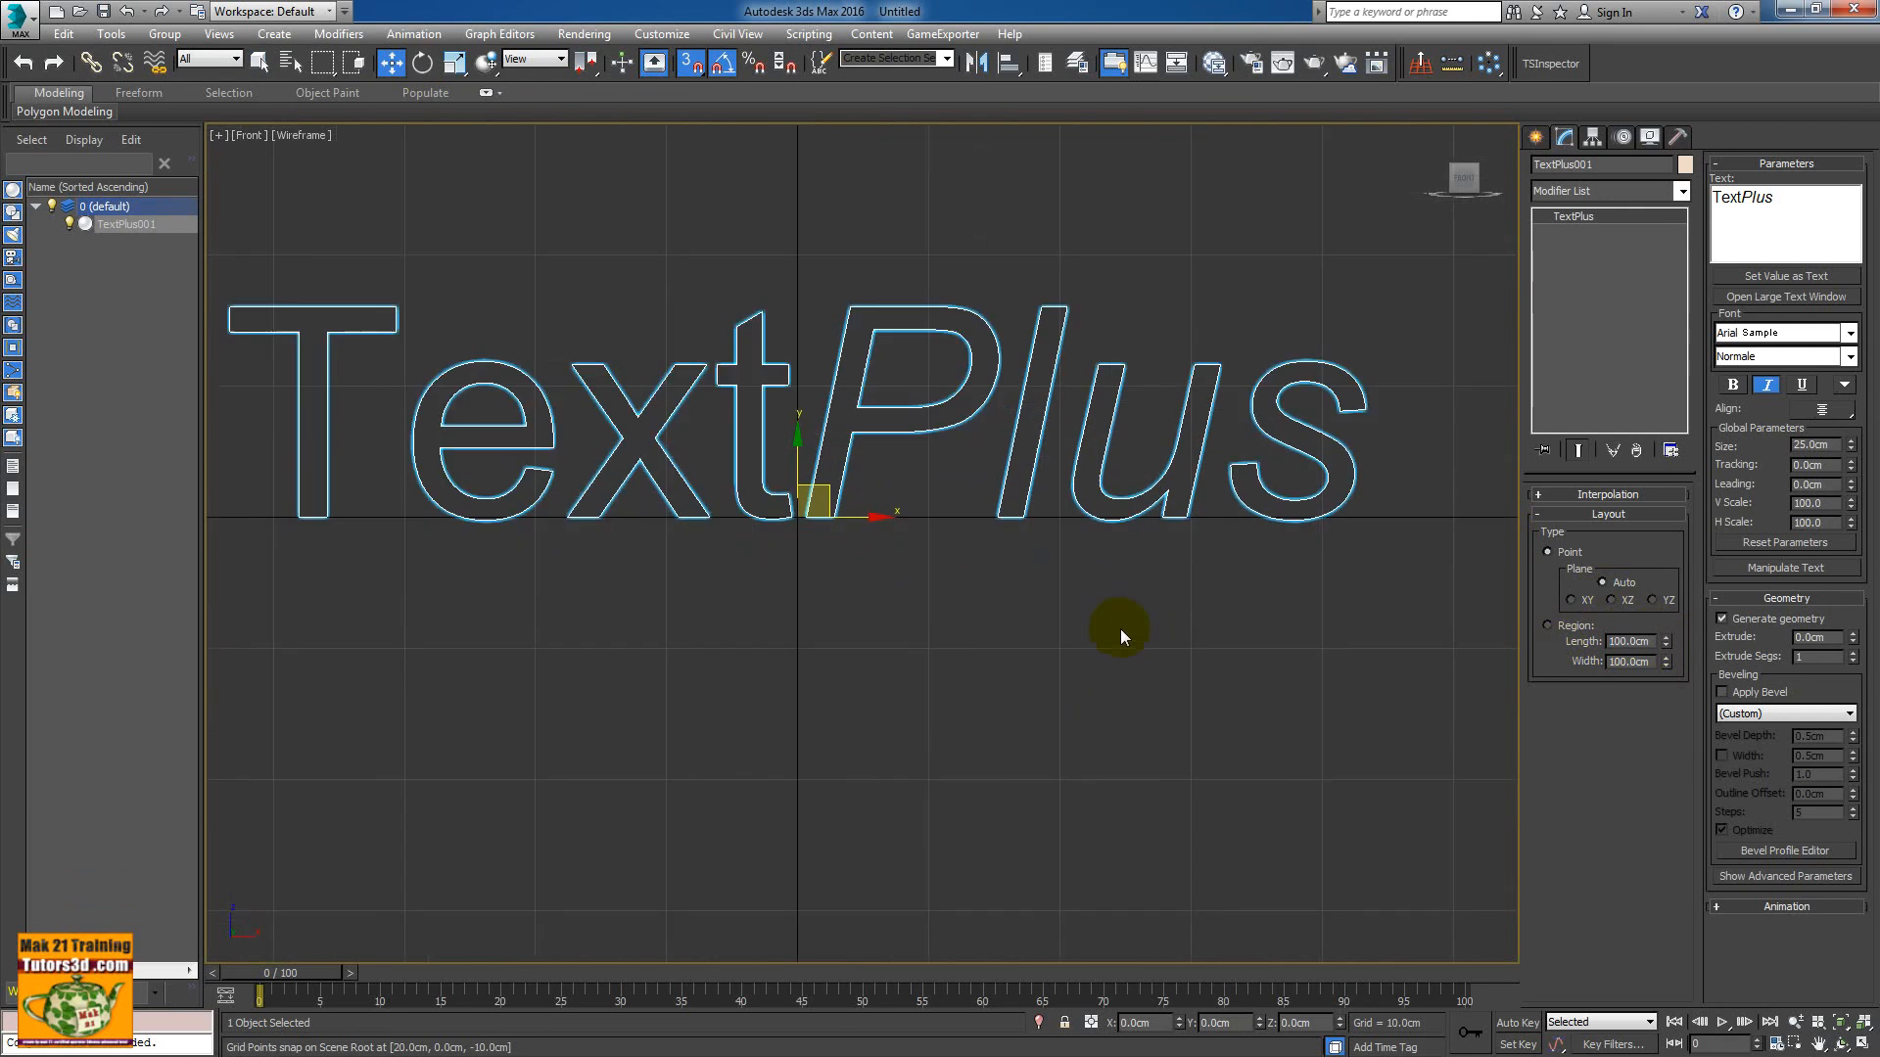
middle_drag(1120, 626, 1197, 665)
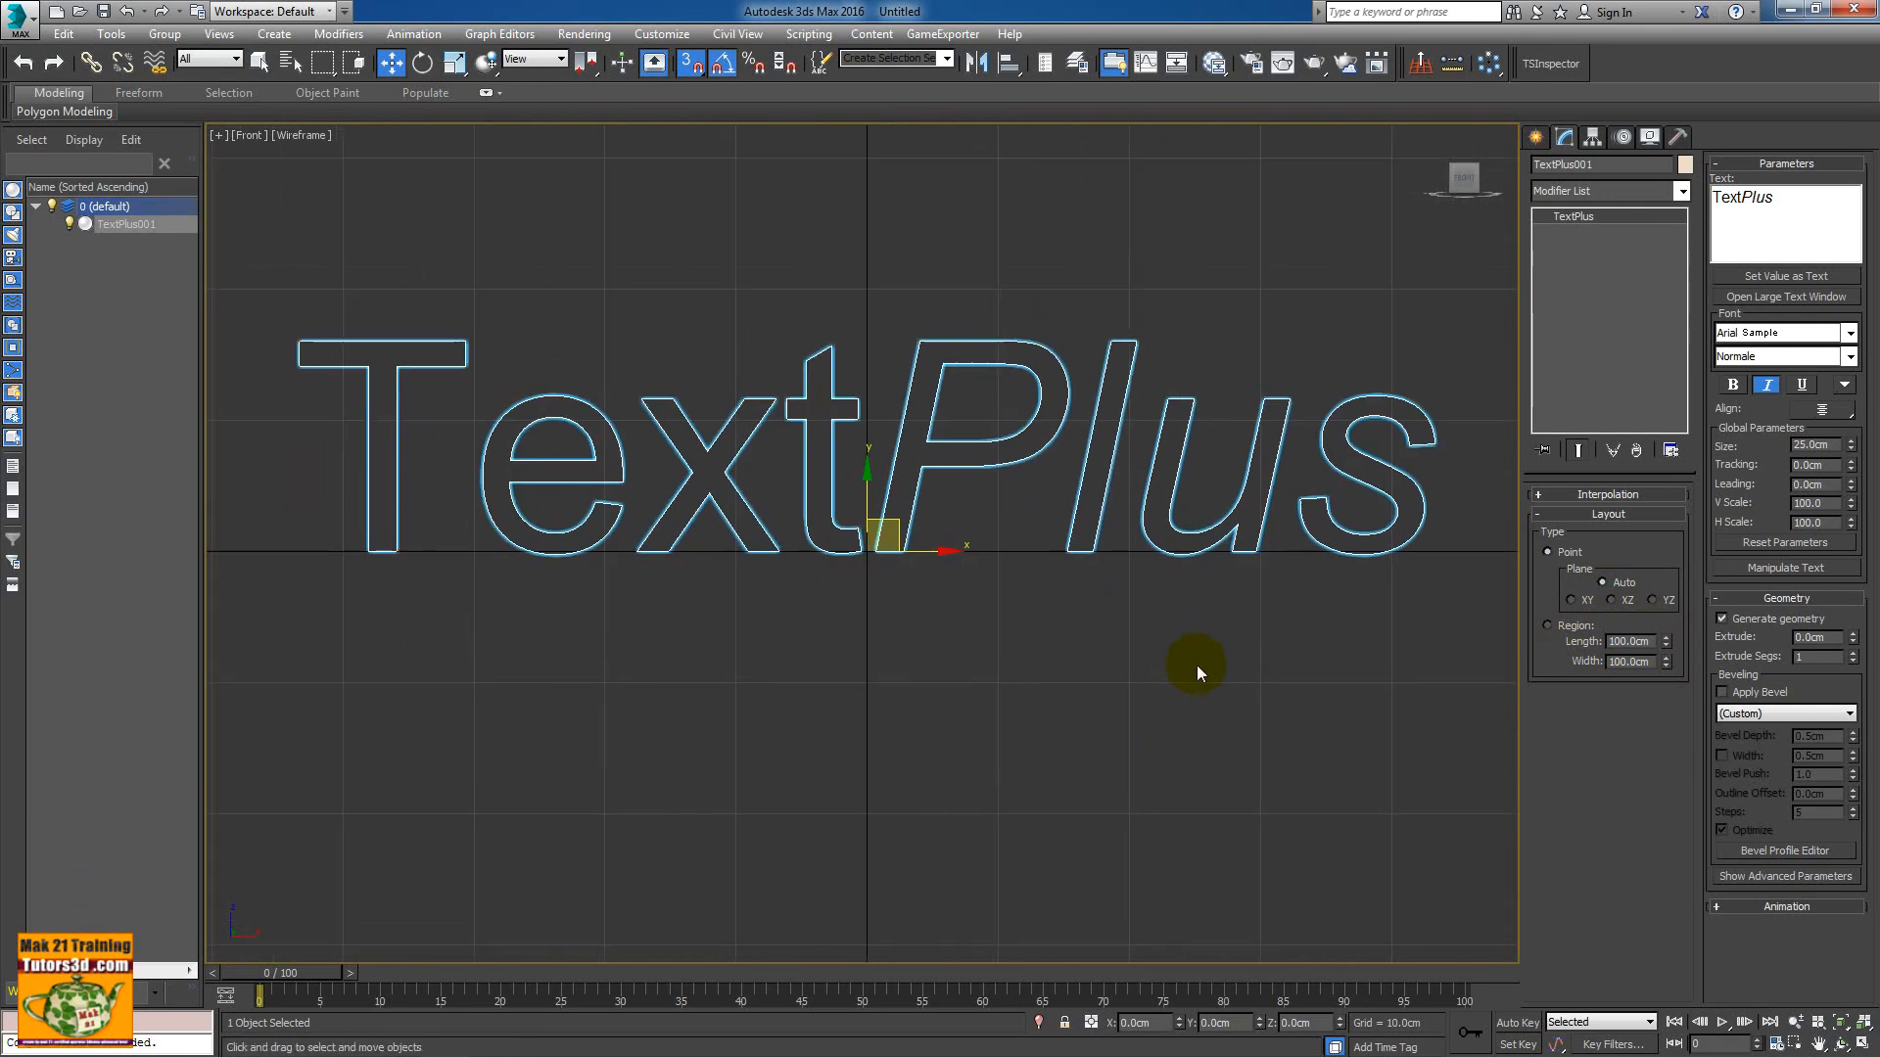
key(alt+w)
scroll(962, 644, up, 2)
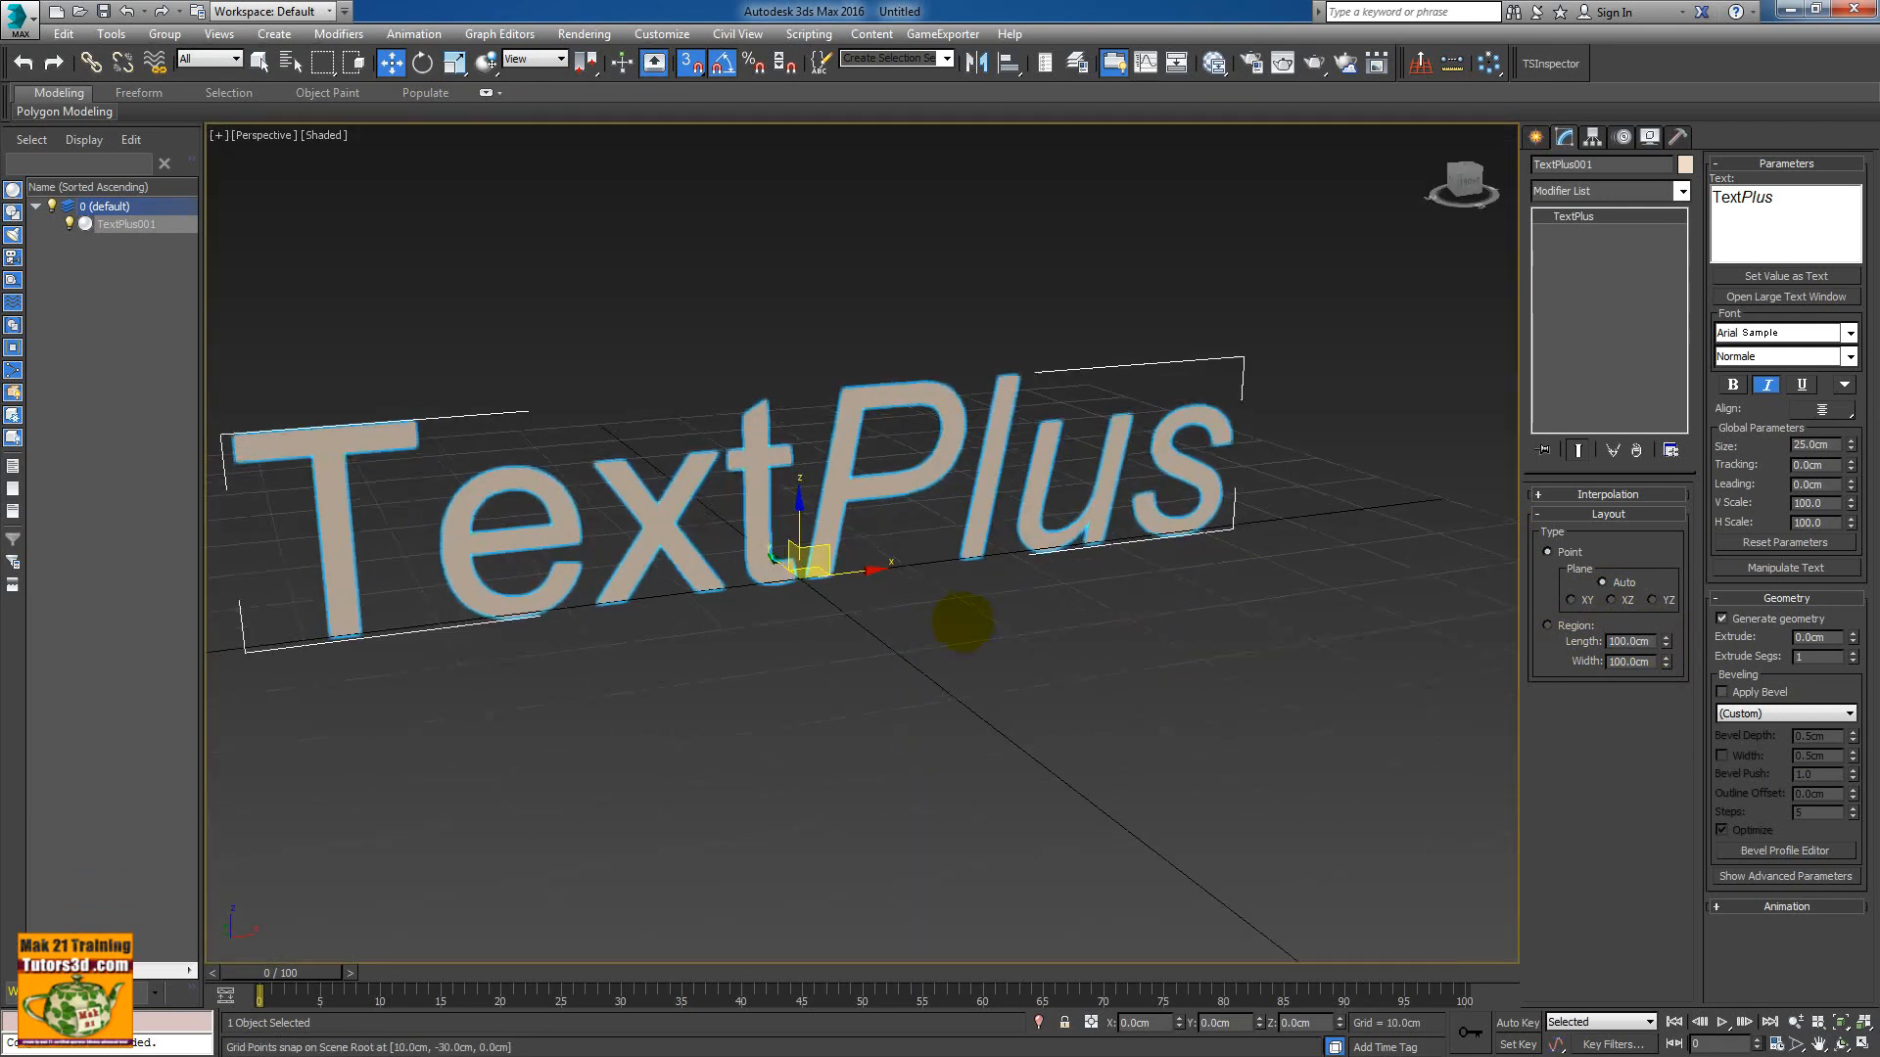
middle_drag(961, 623, 1133, 578)
scroll(1097, 620, up, 2)
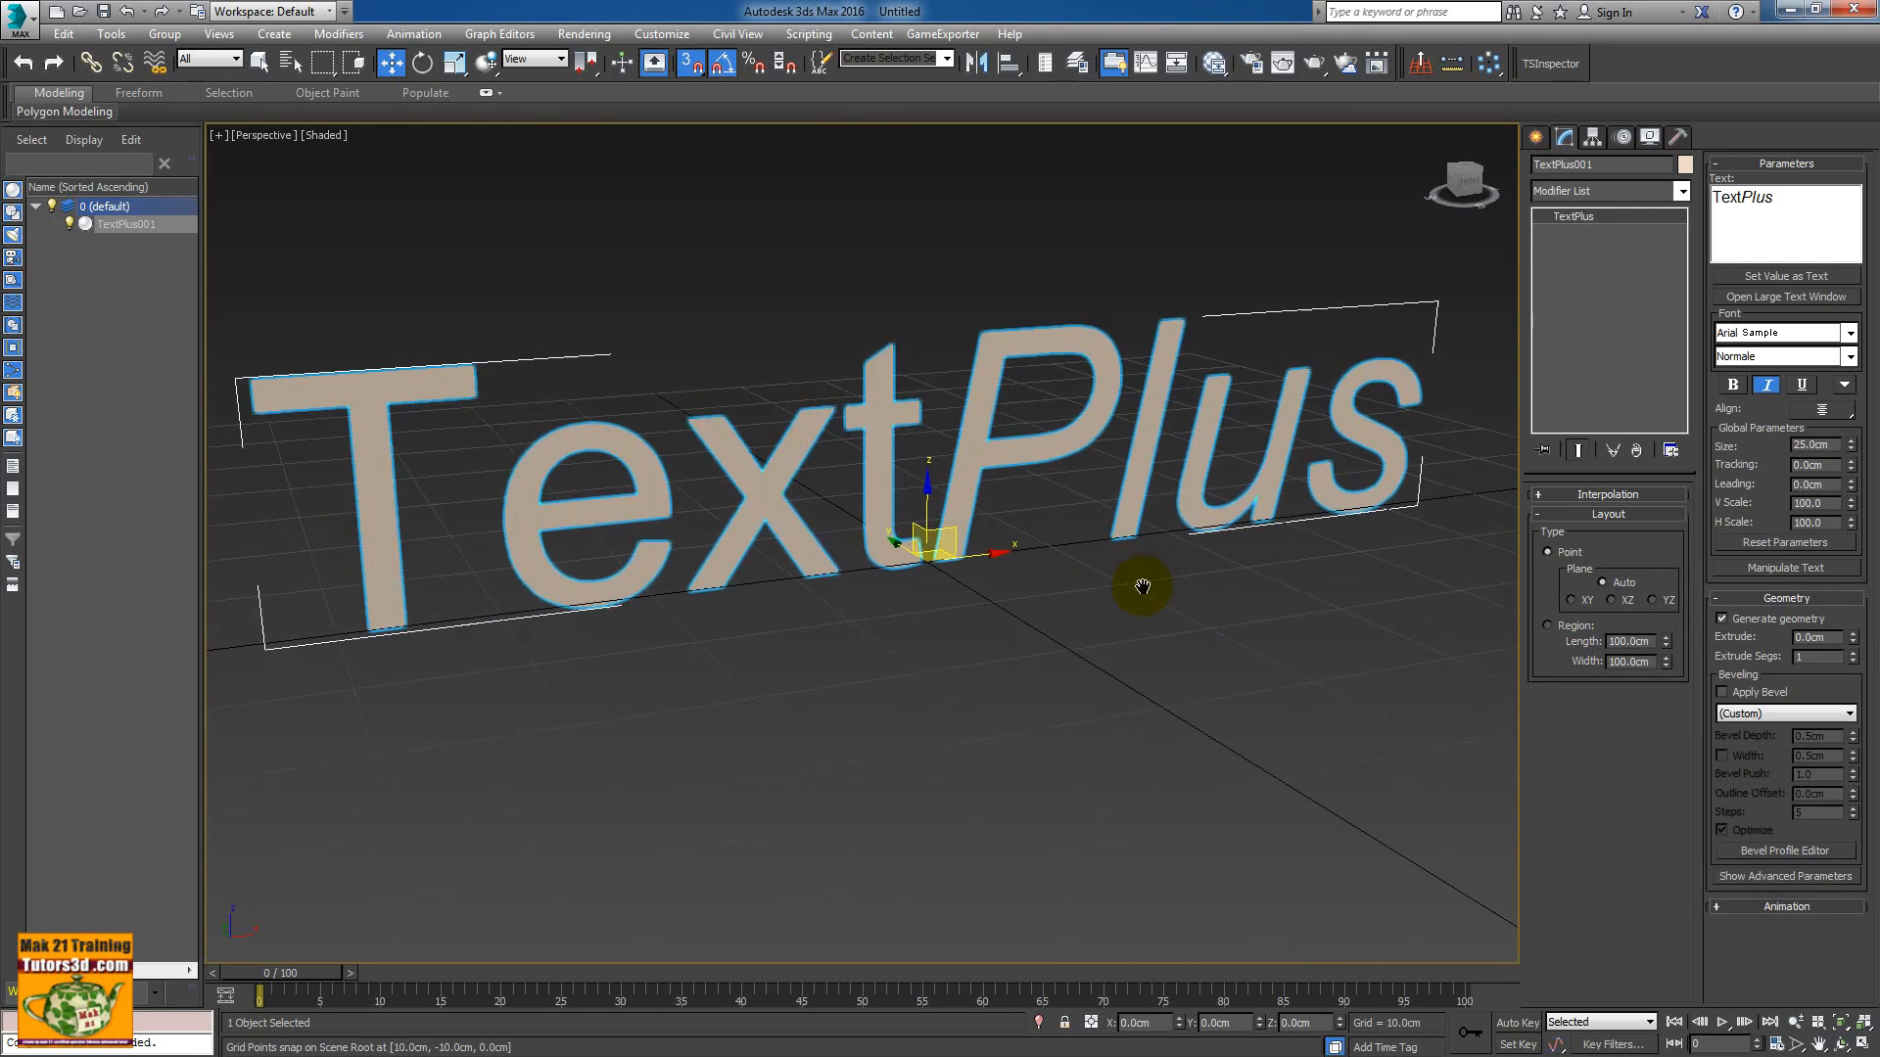
click(1684, 165)
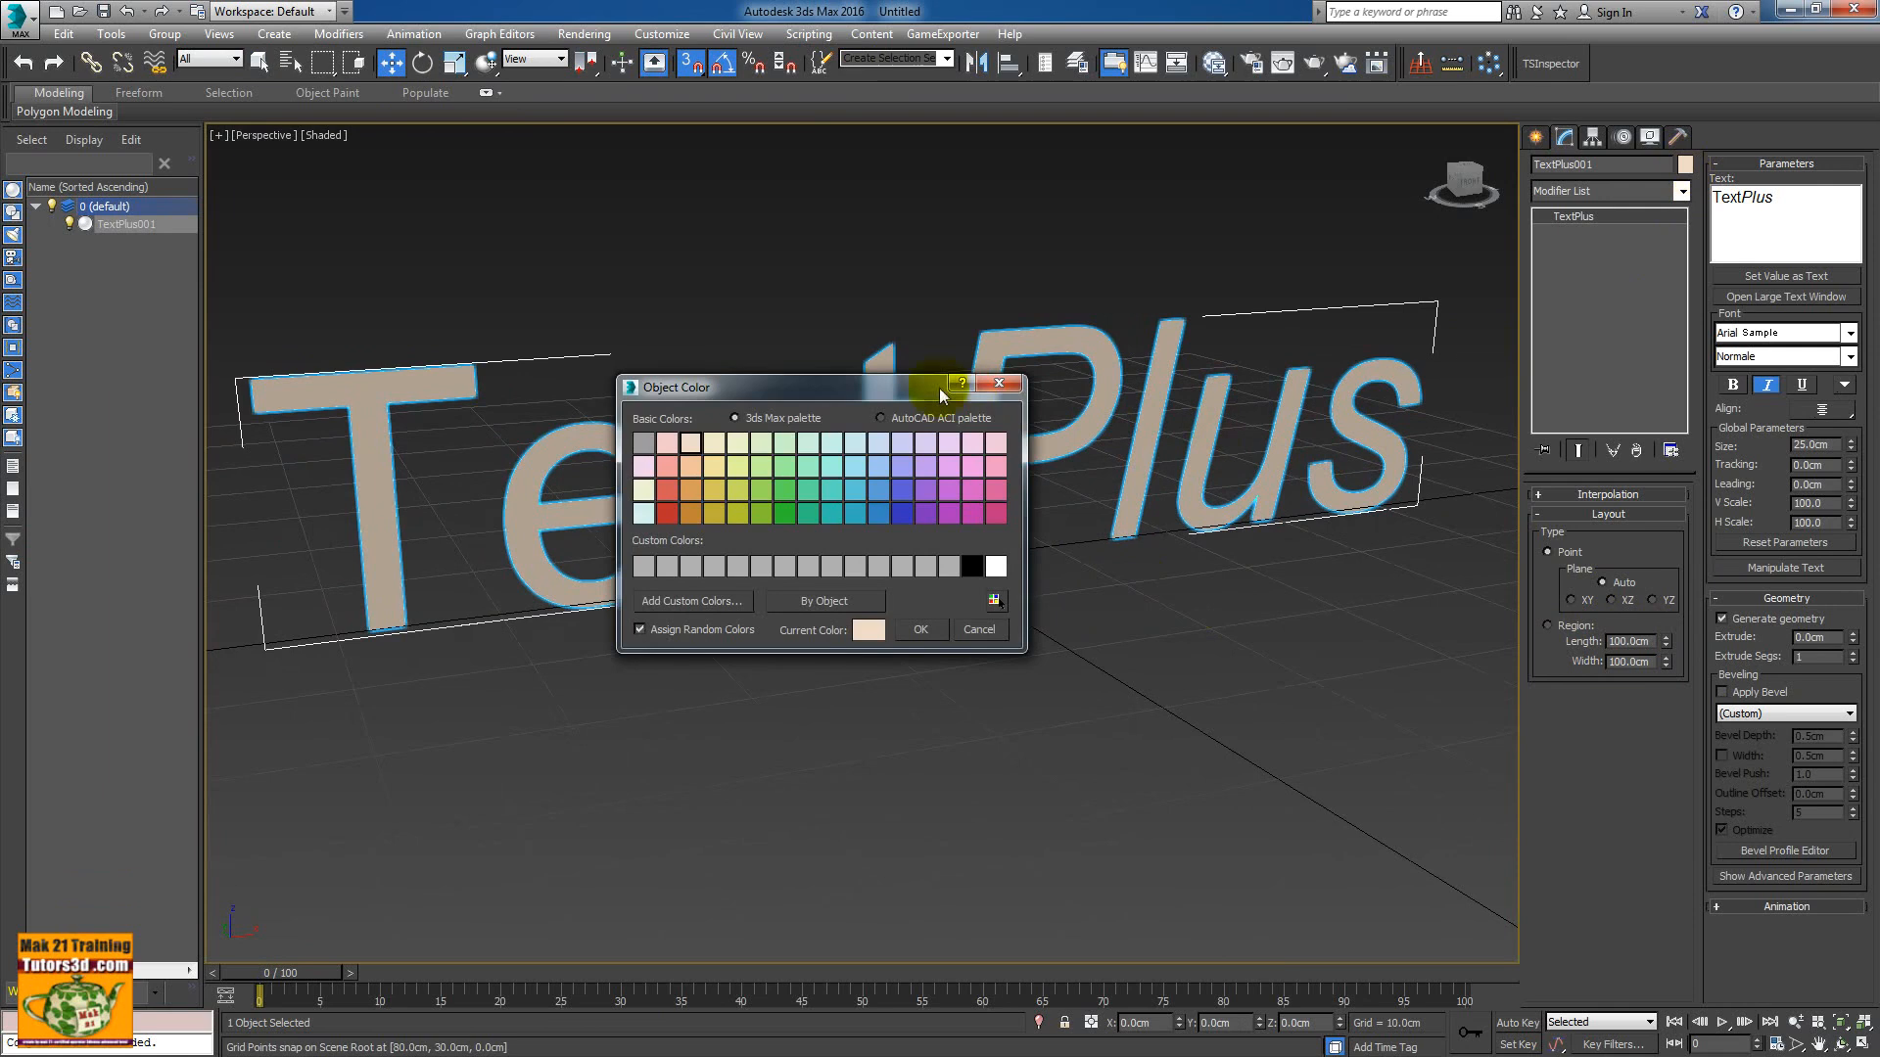
drag(940, 394, 1404, 621)
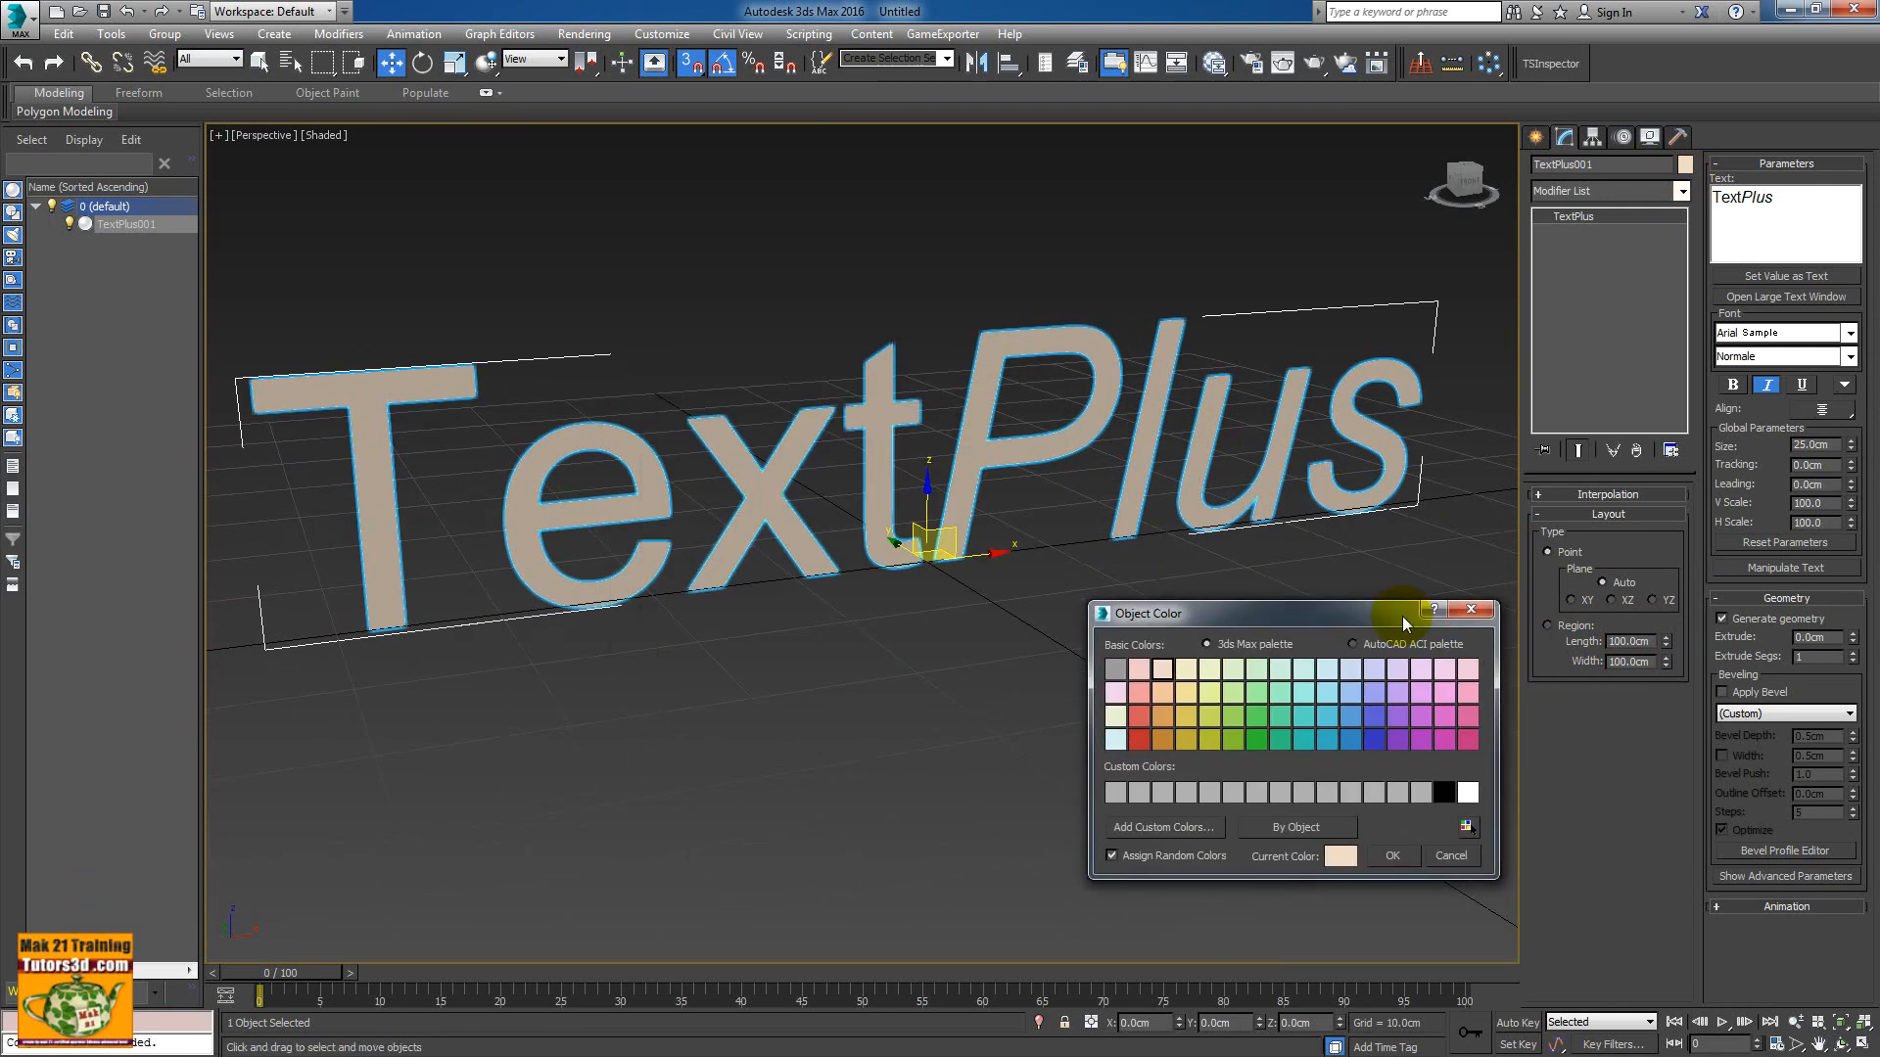
click(1376, 691)
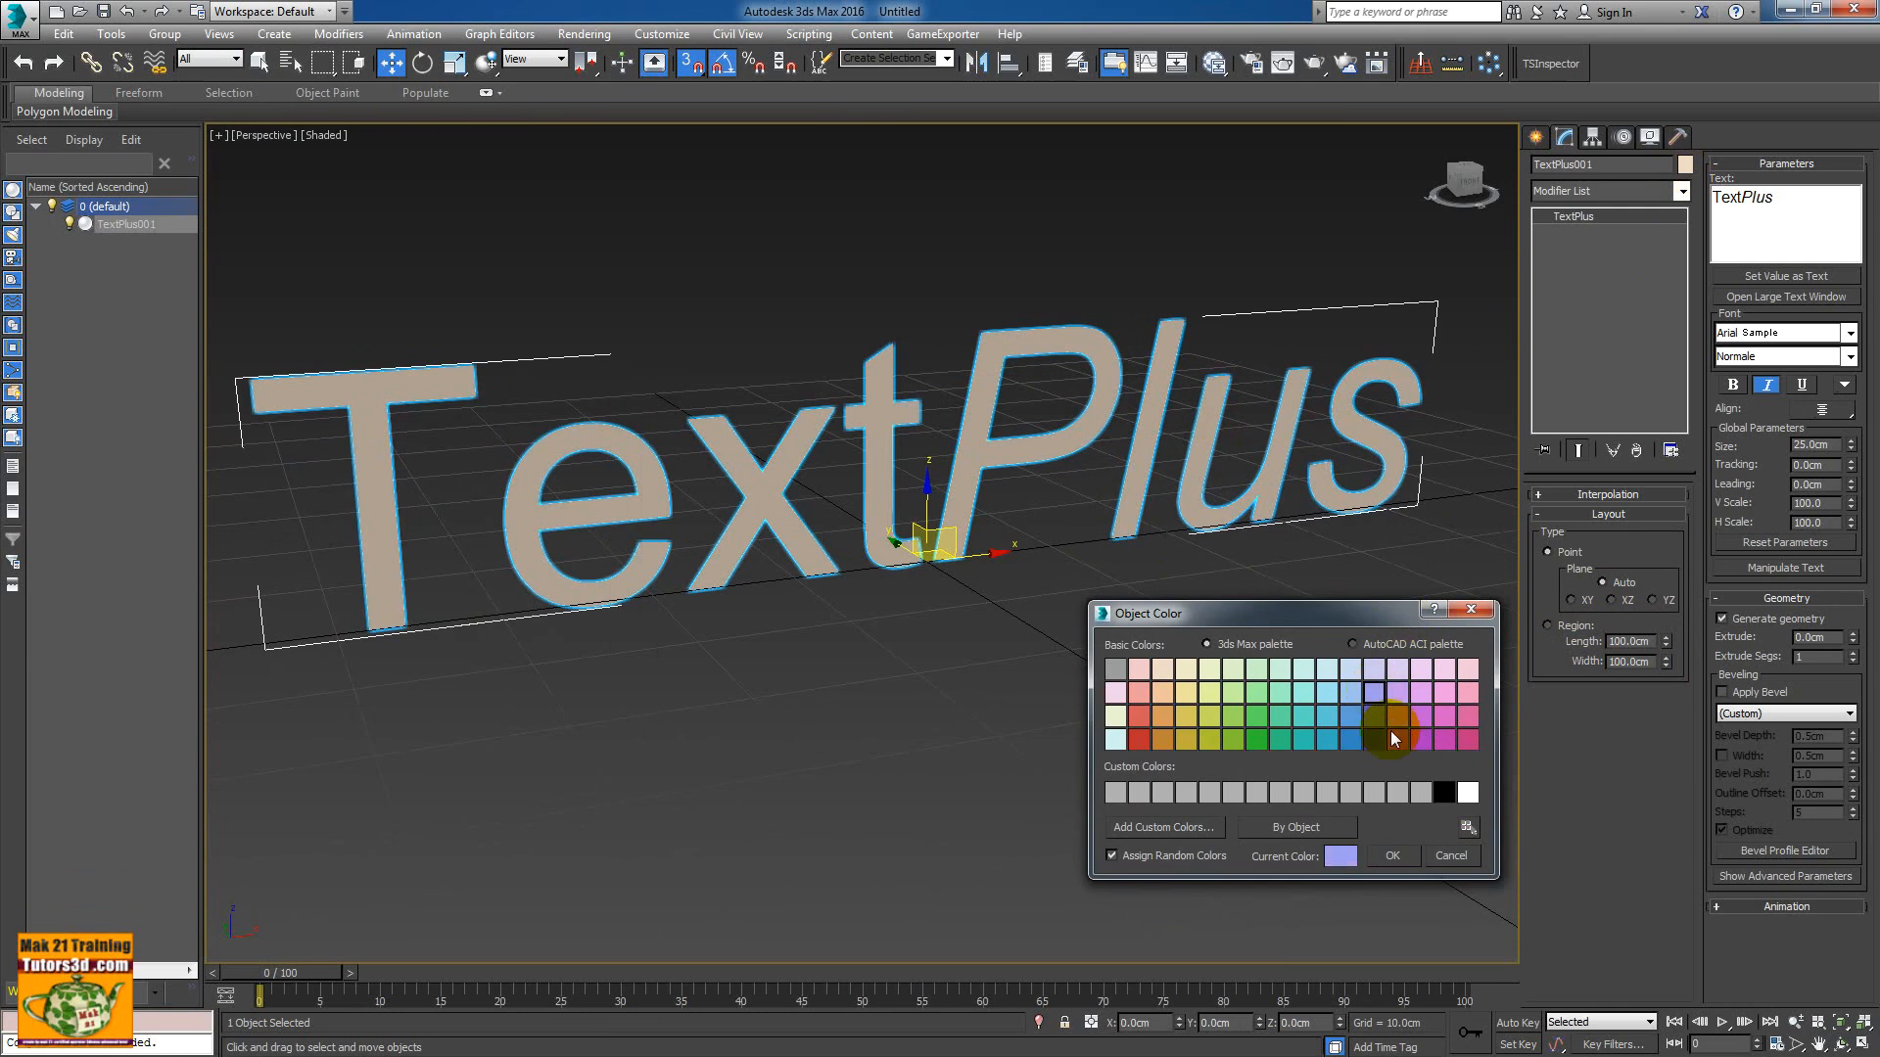
click(1394, 855)
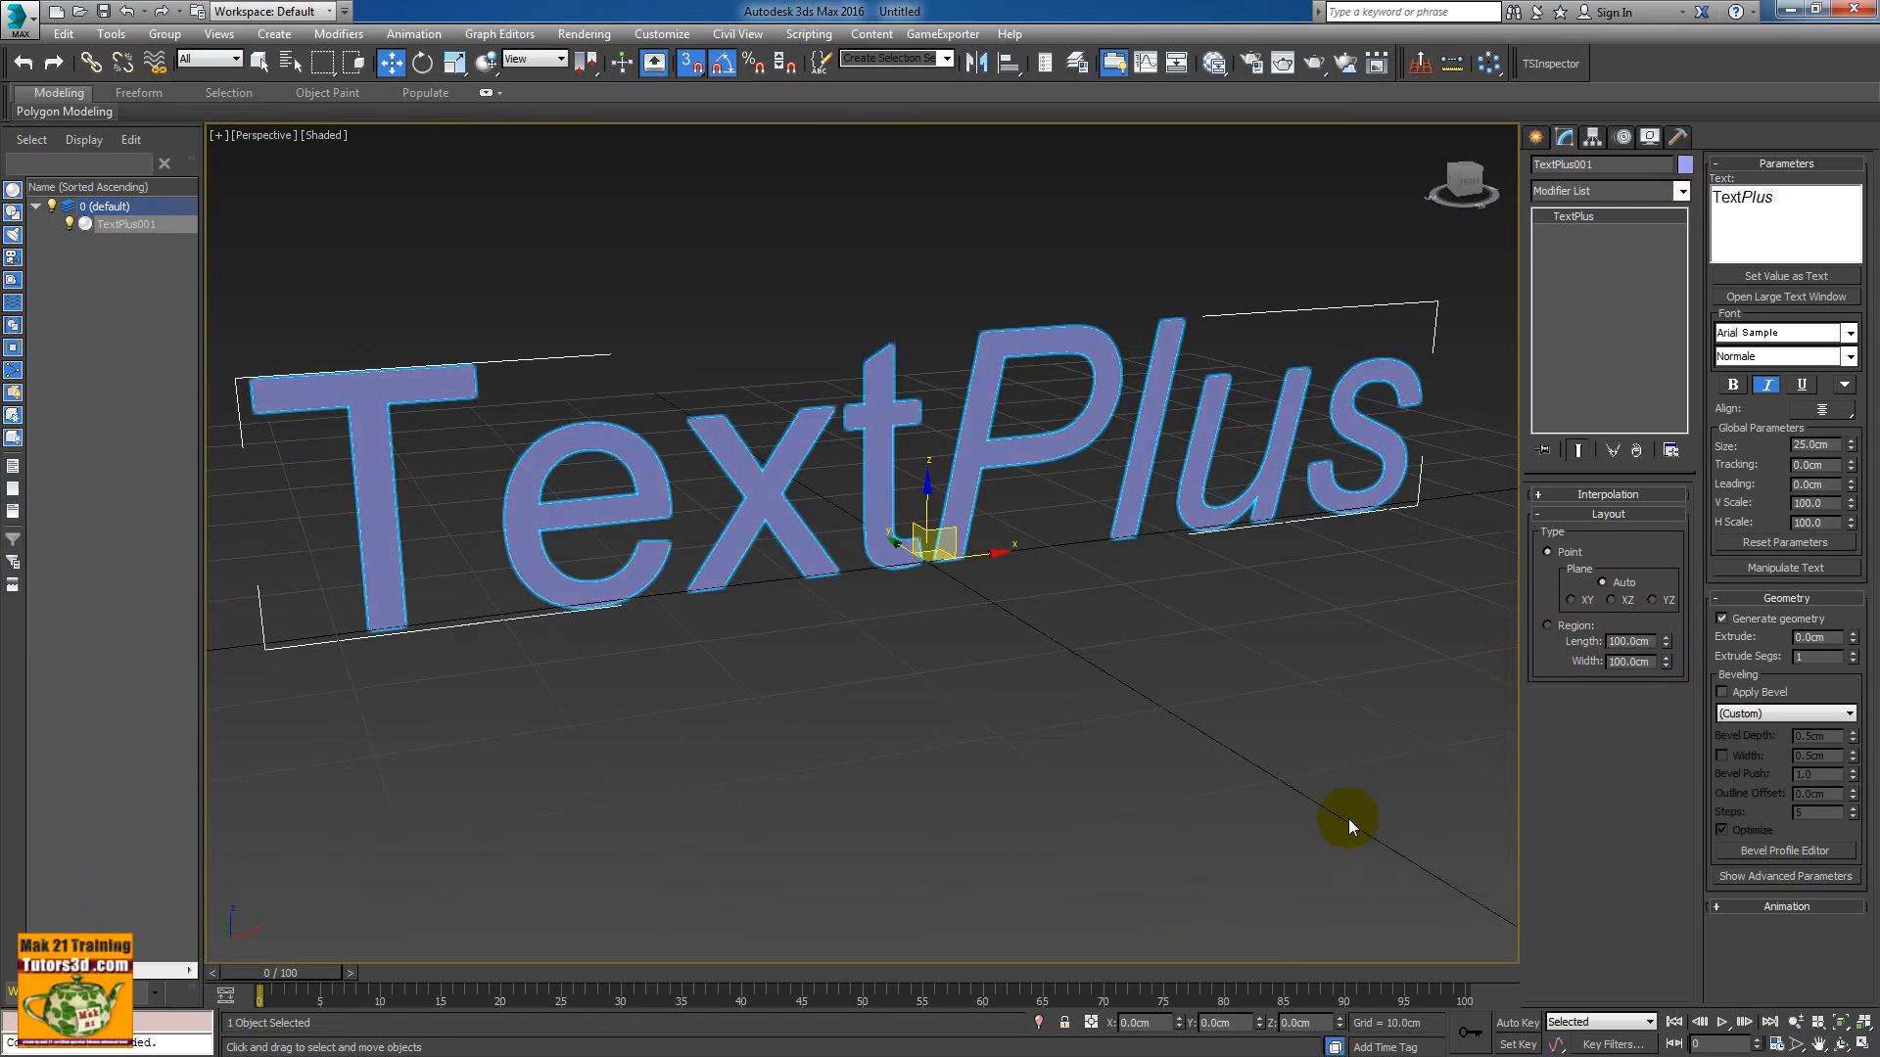
key(shift+q)
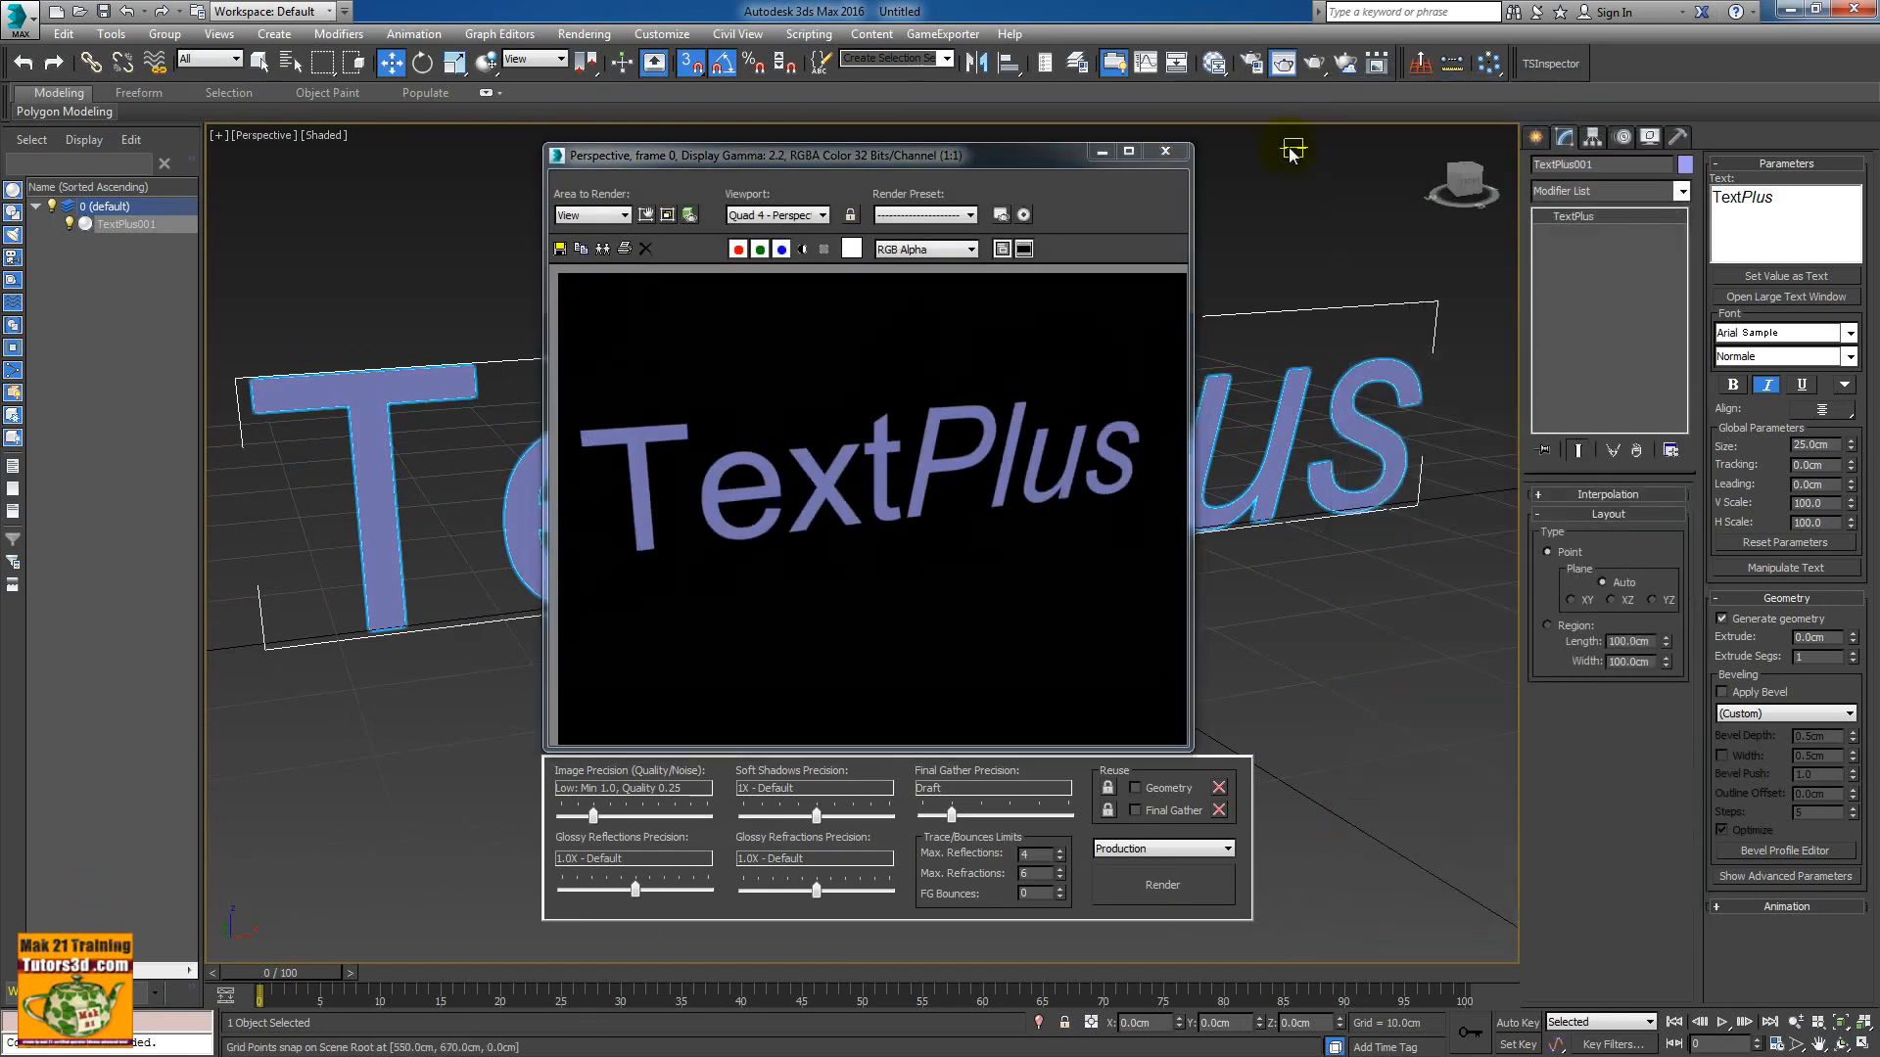
- Turn off Generate geometry for the text and render the Perspective view with only its outlines
click(1170, 149)
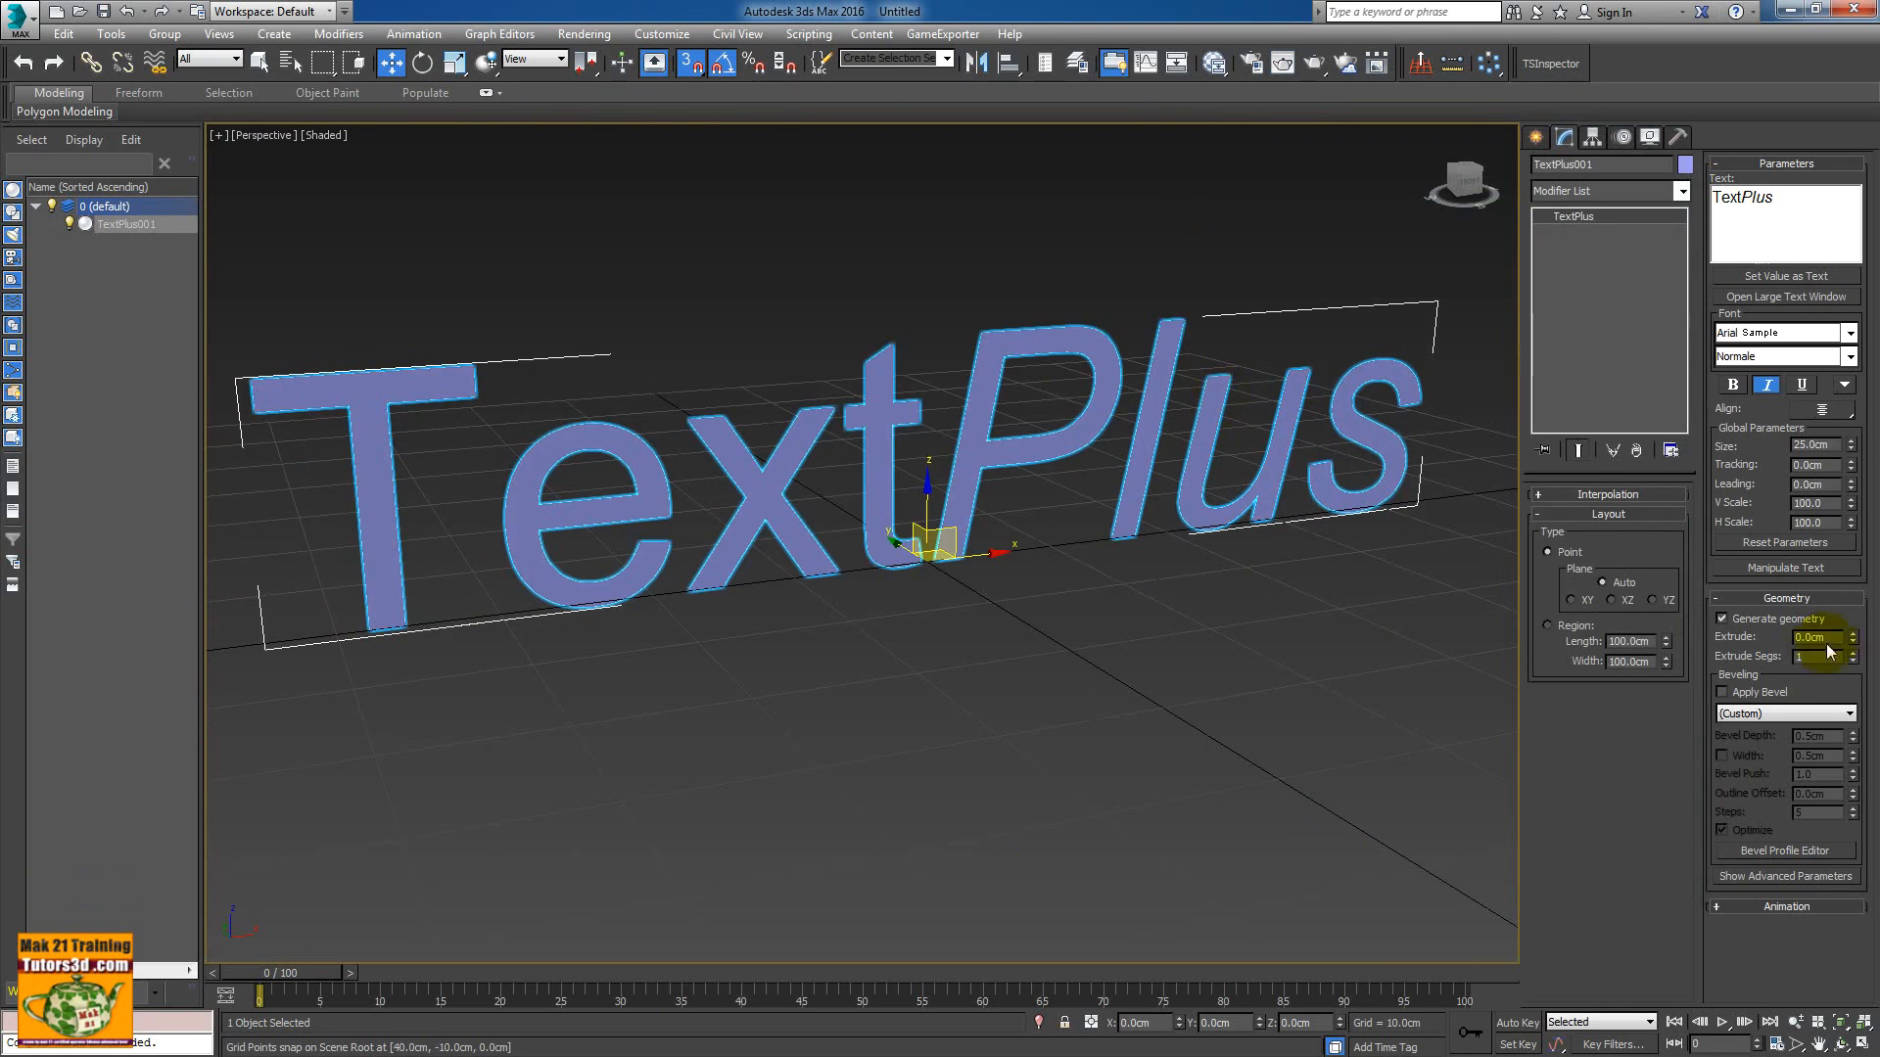
click(1722, 618)
click(1723, 618)
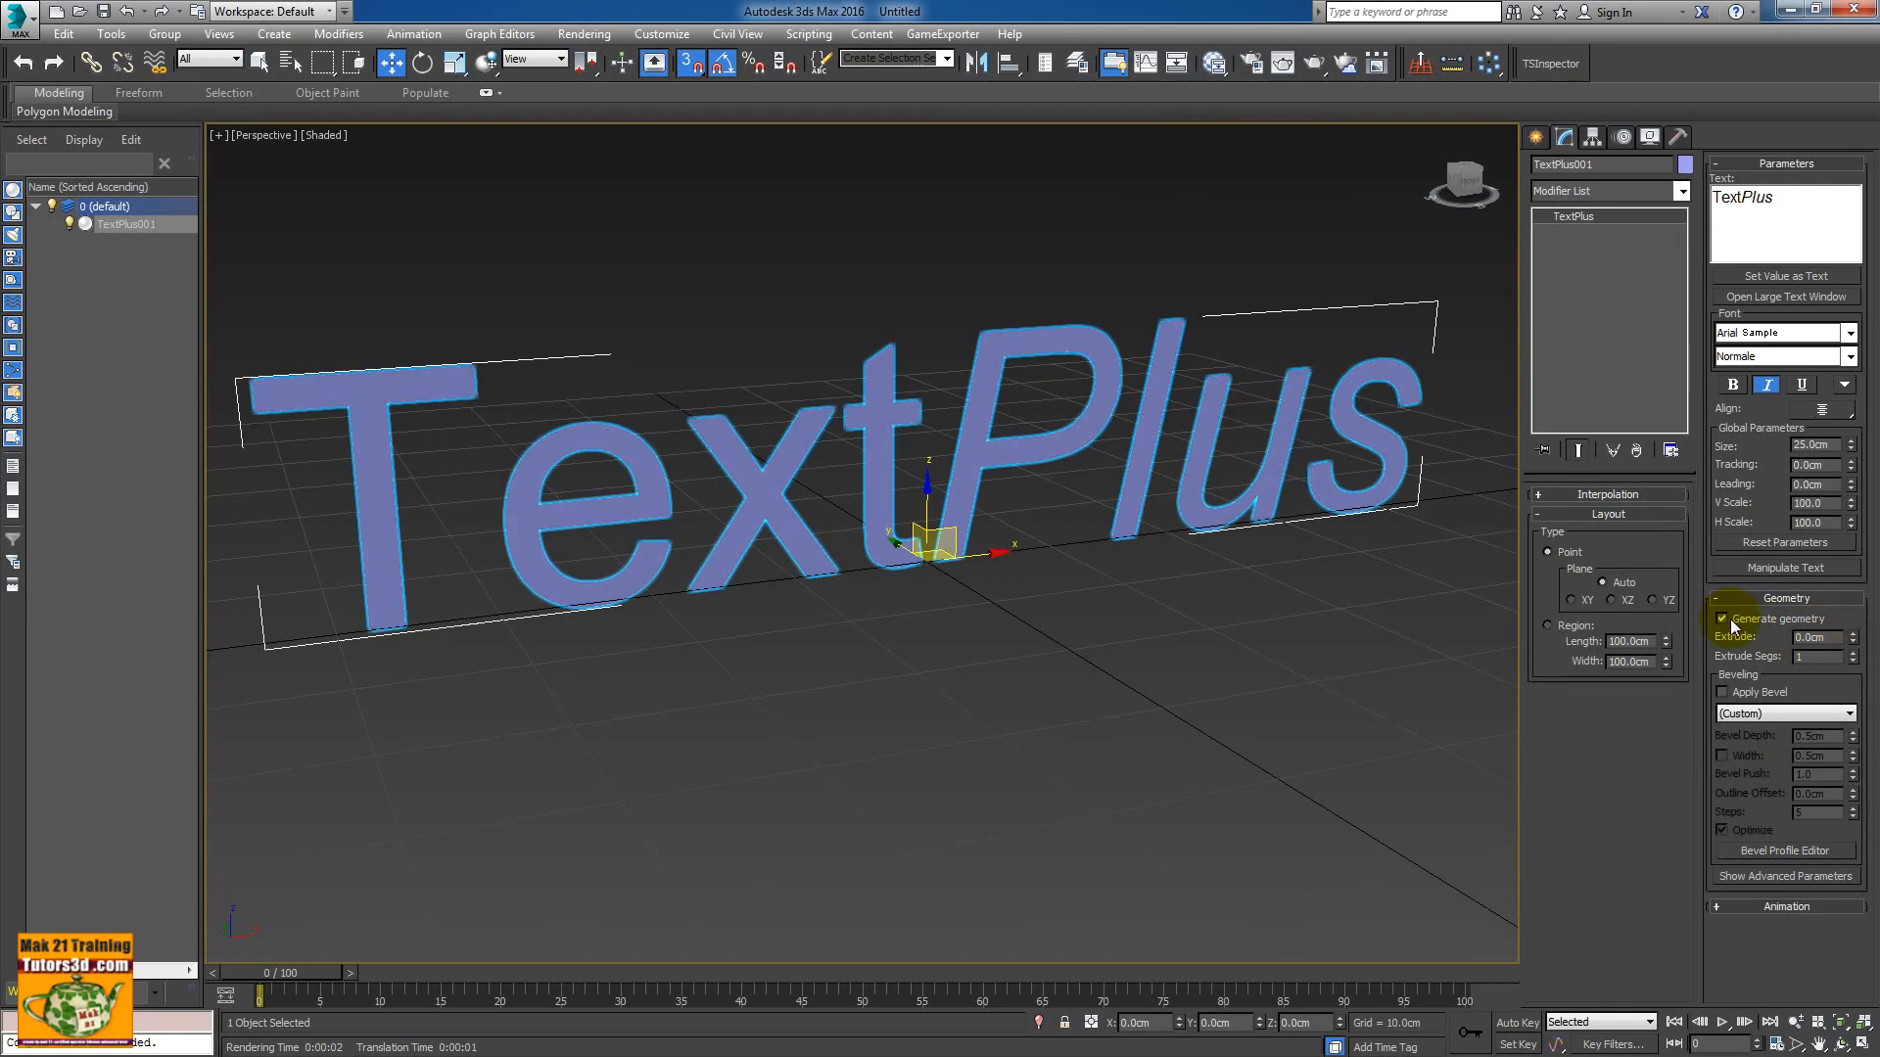
click(1723, 618)
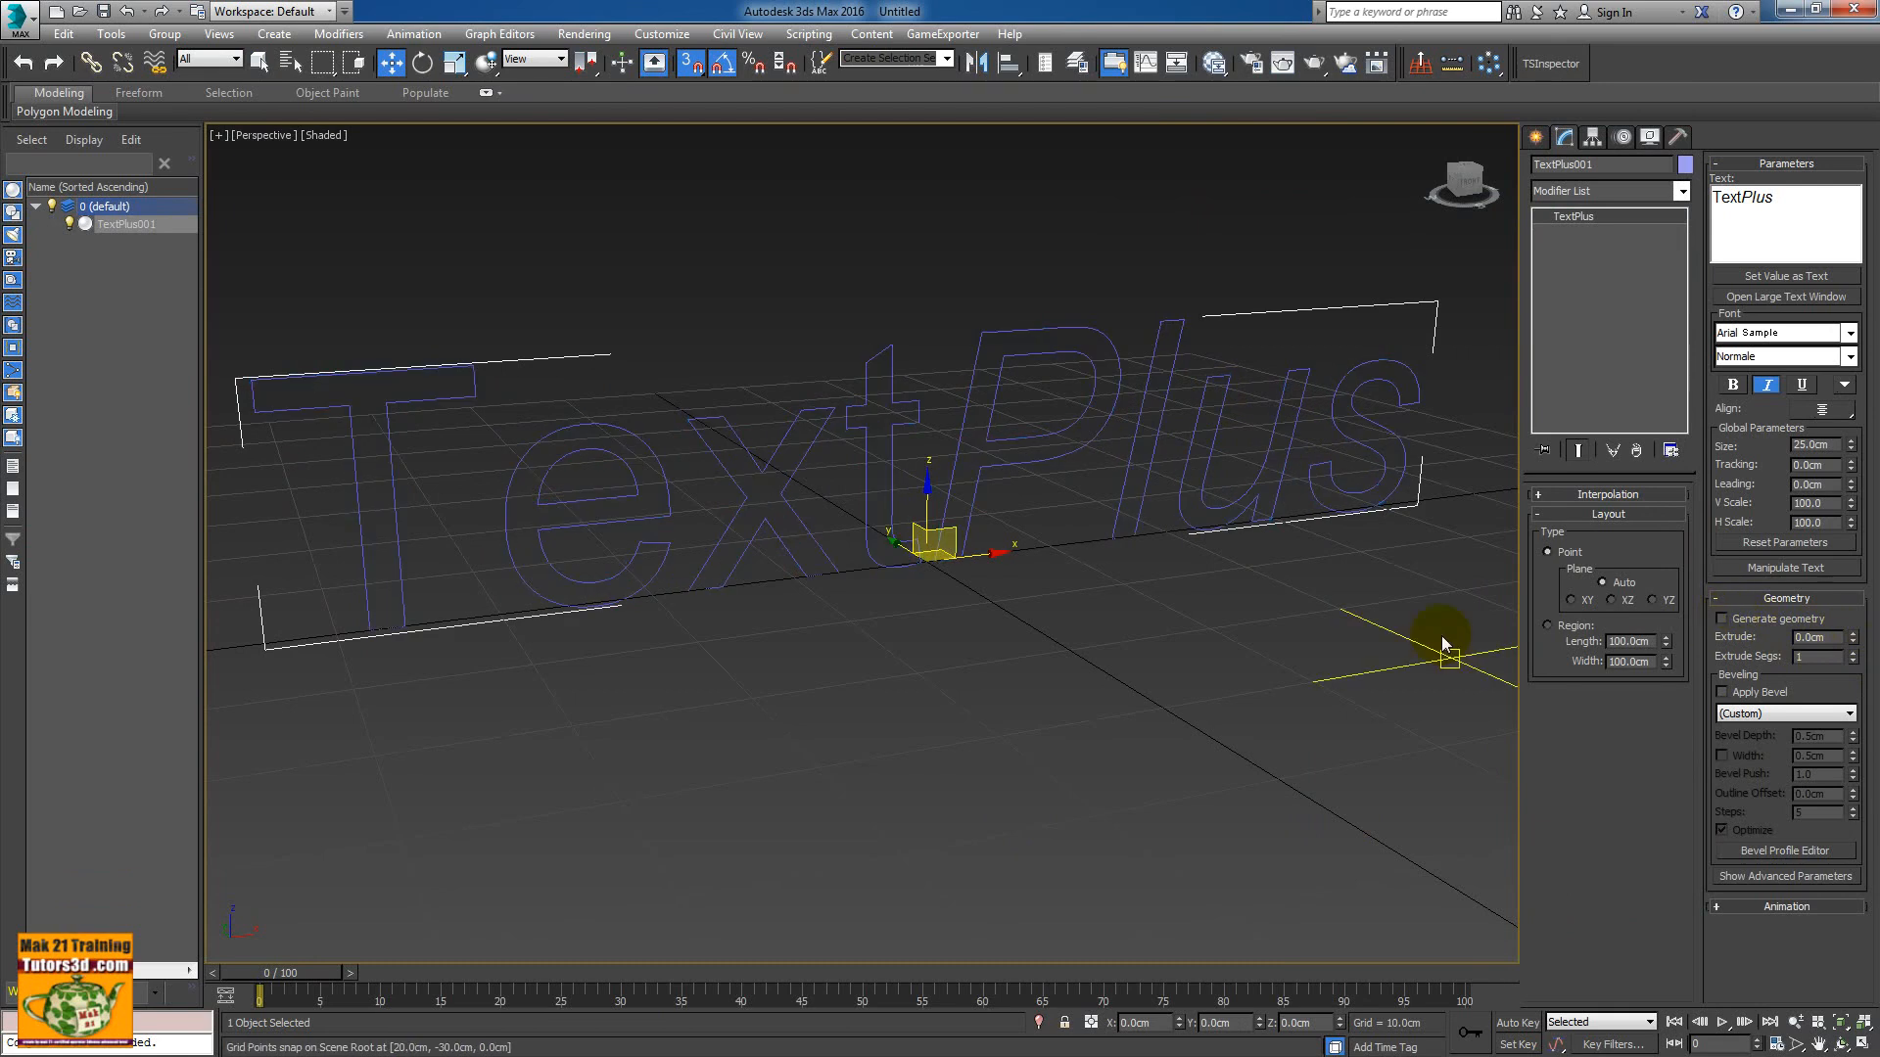
key(shift+q)
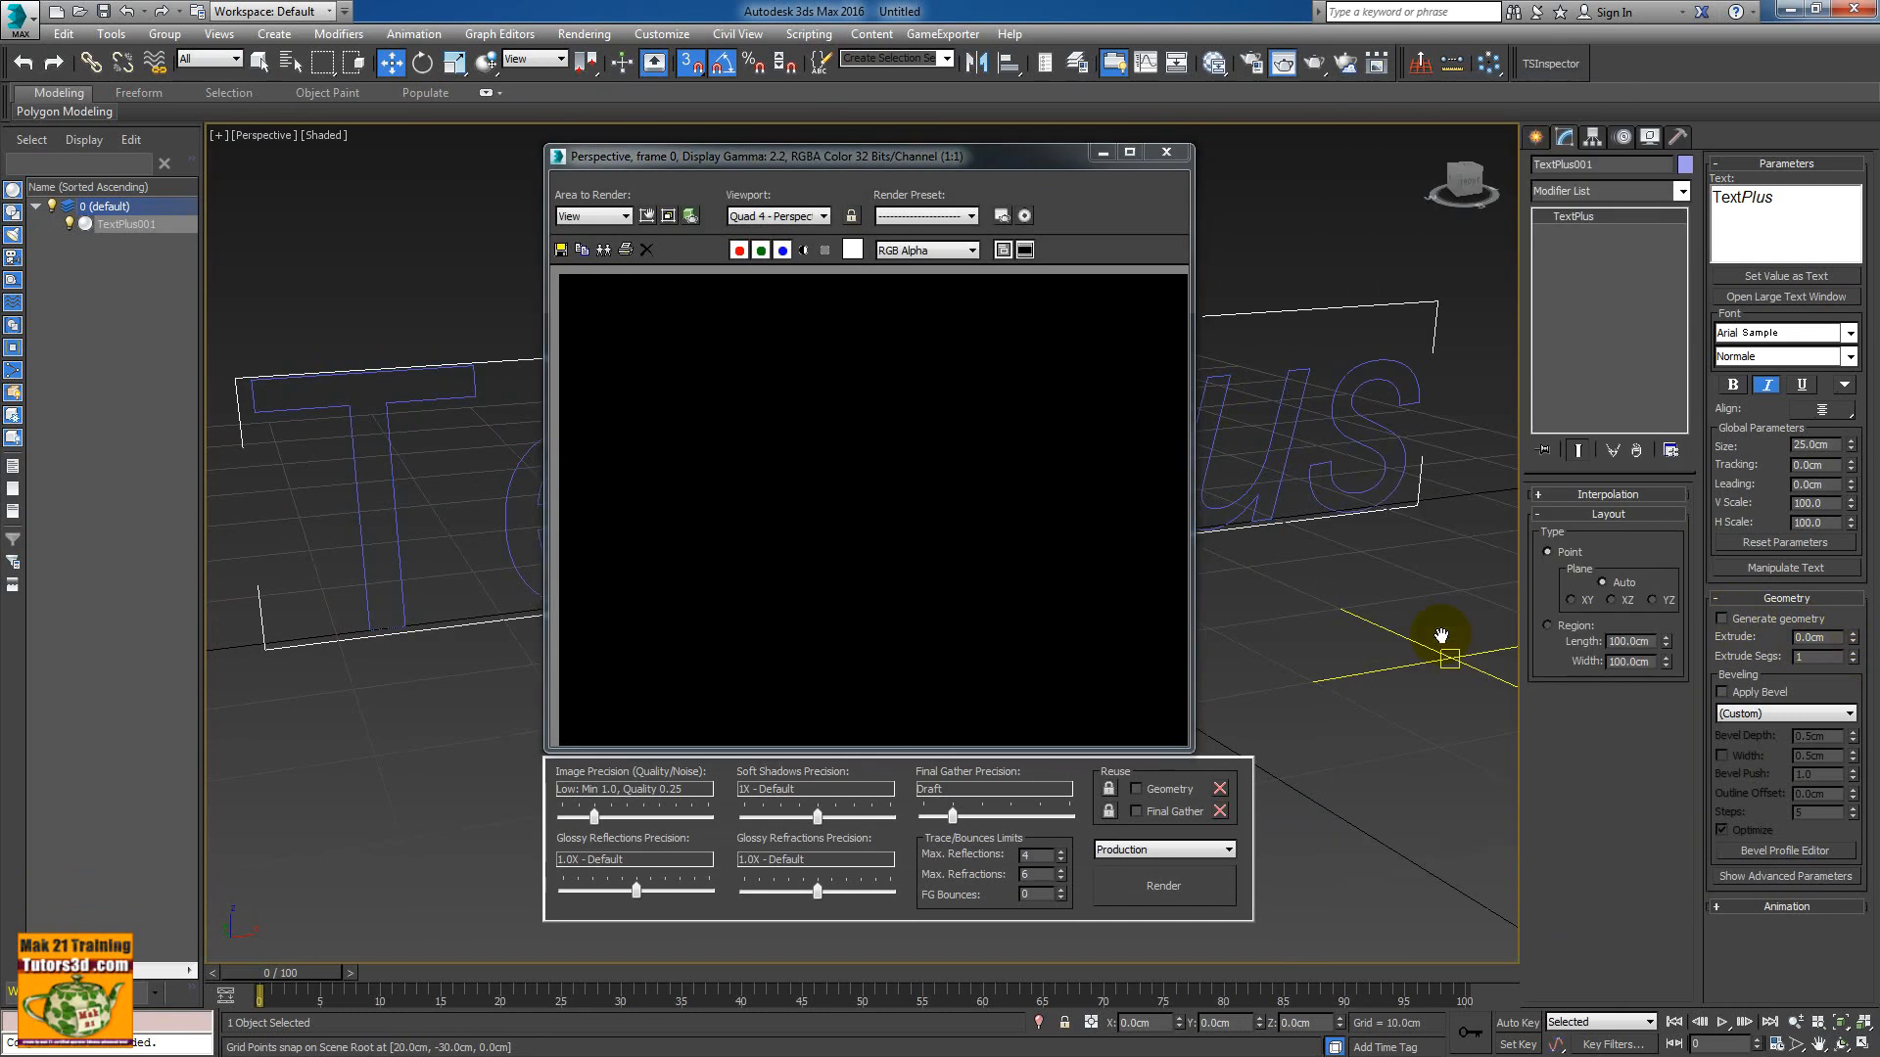
click(1166, 153)
- Expand the interpolation settings, turn Generate geometry back on for the text and render the Perspective view again
click(1567, 495)
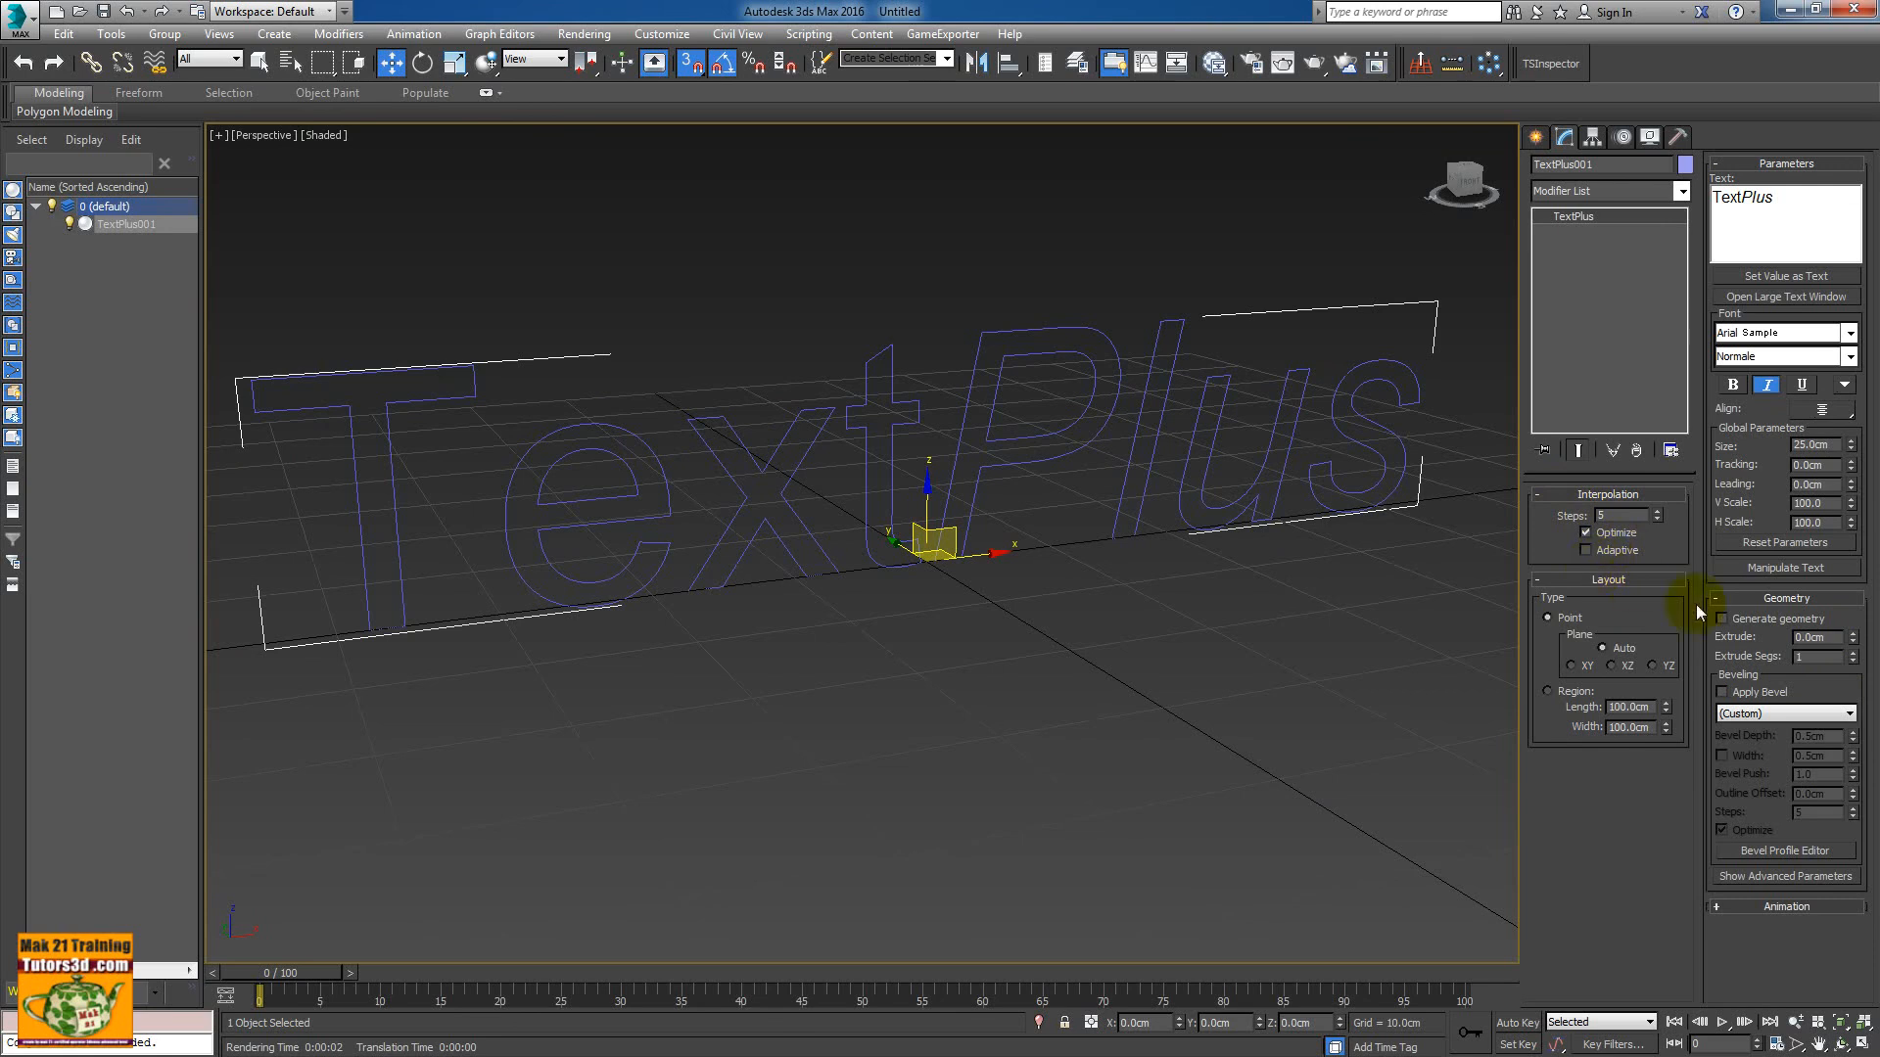
click(1721, 619)
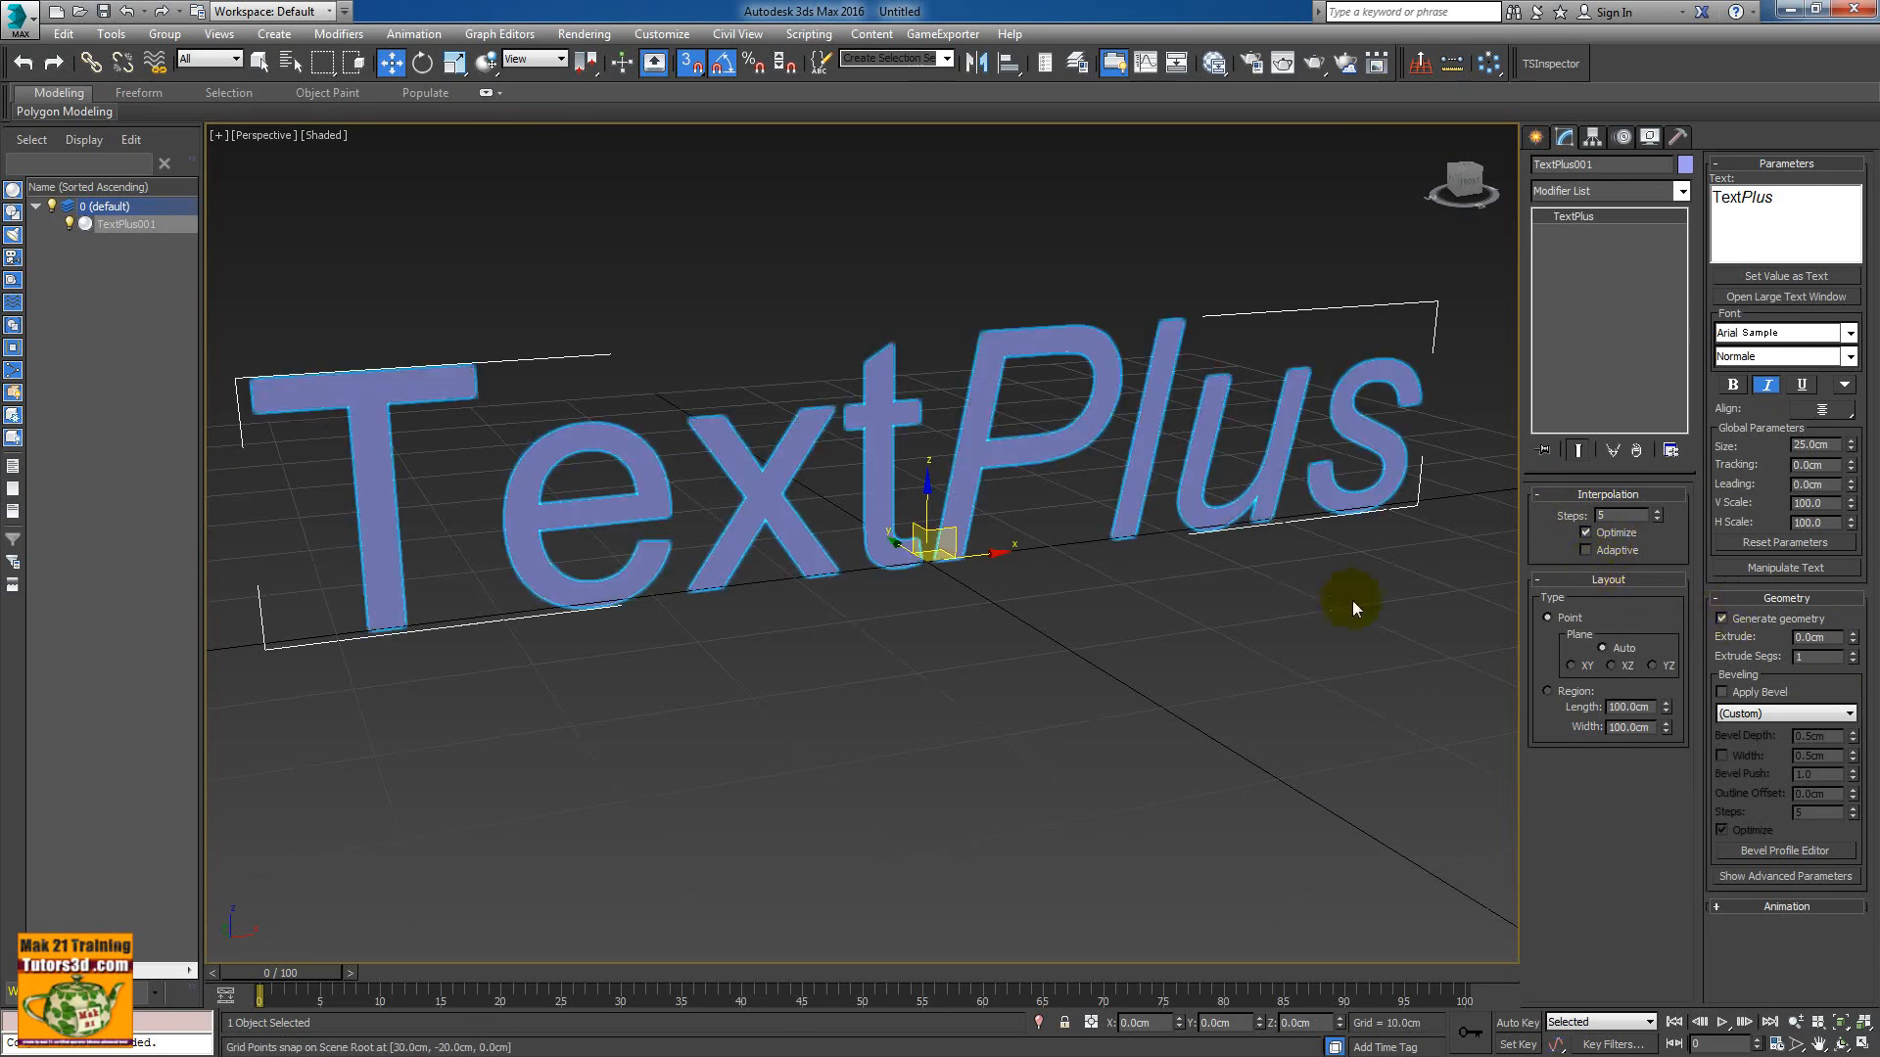
key(shift+q)
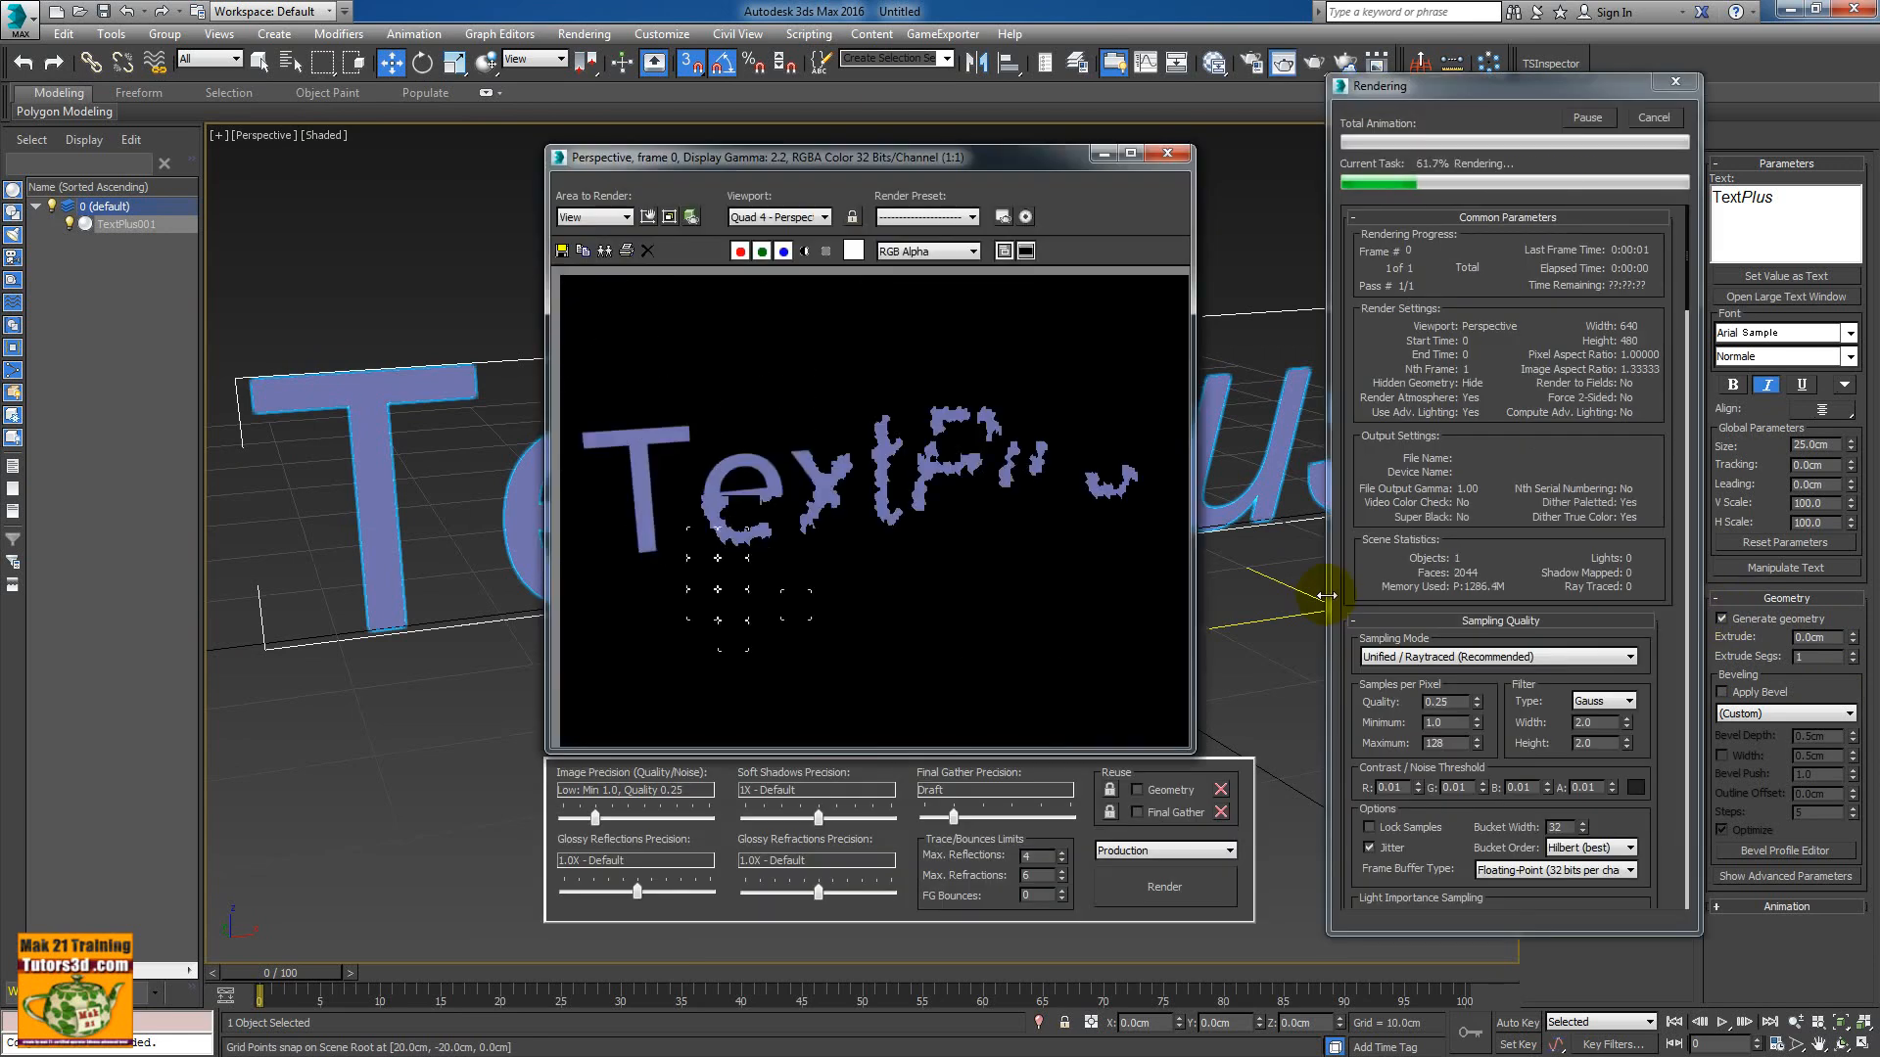
click(1173, 151)
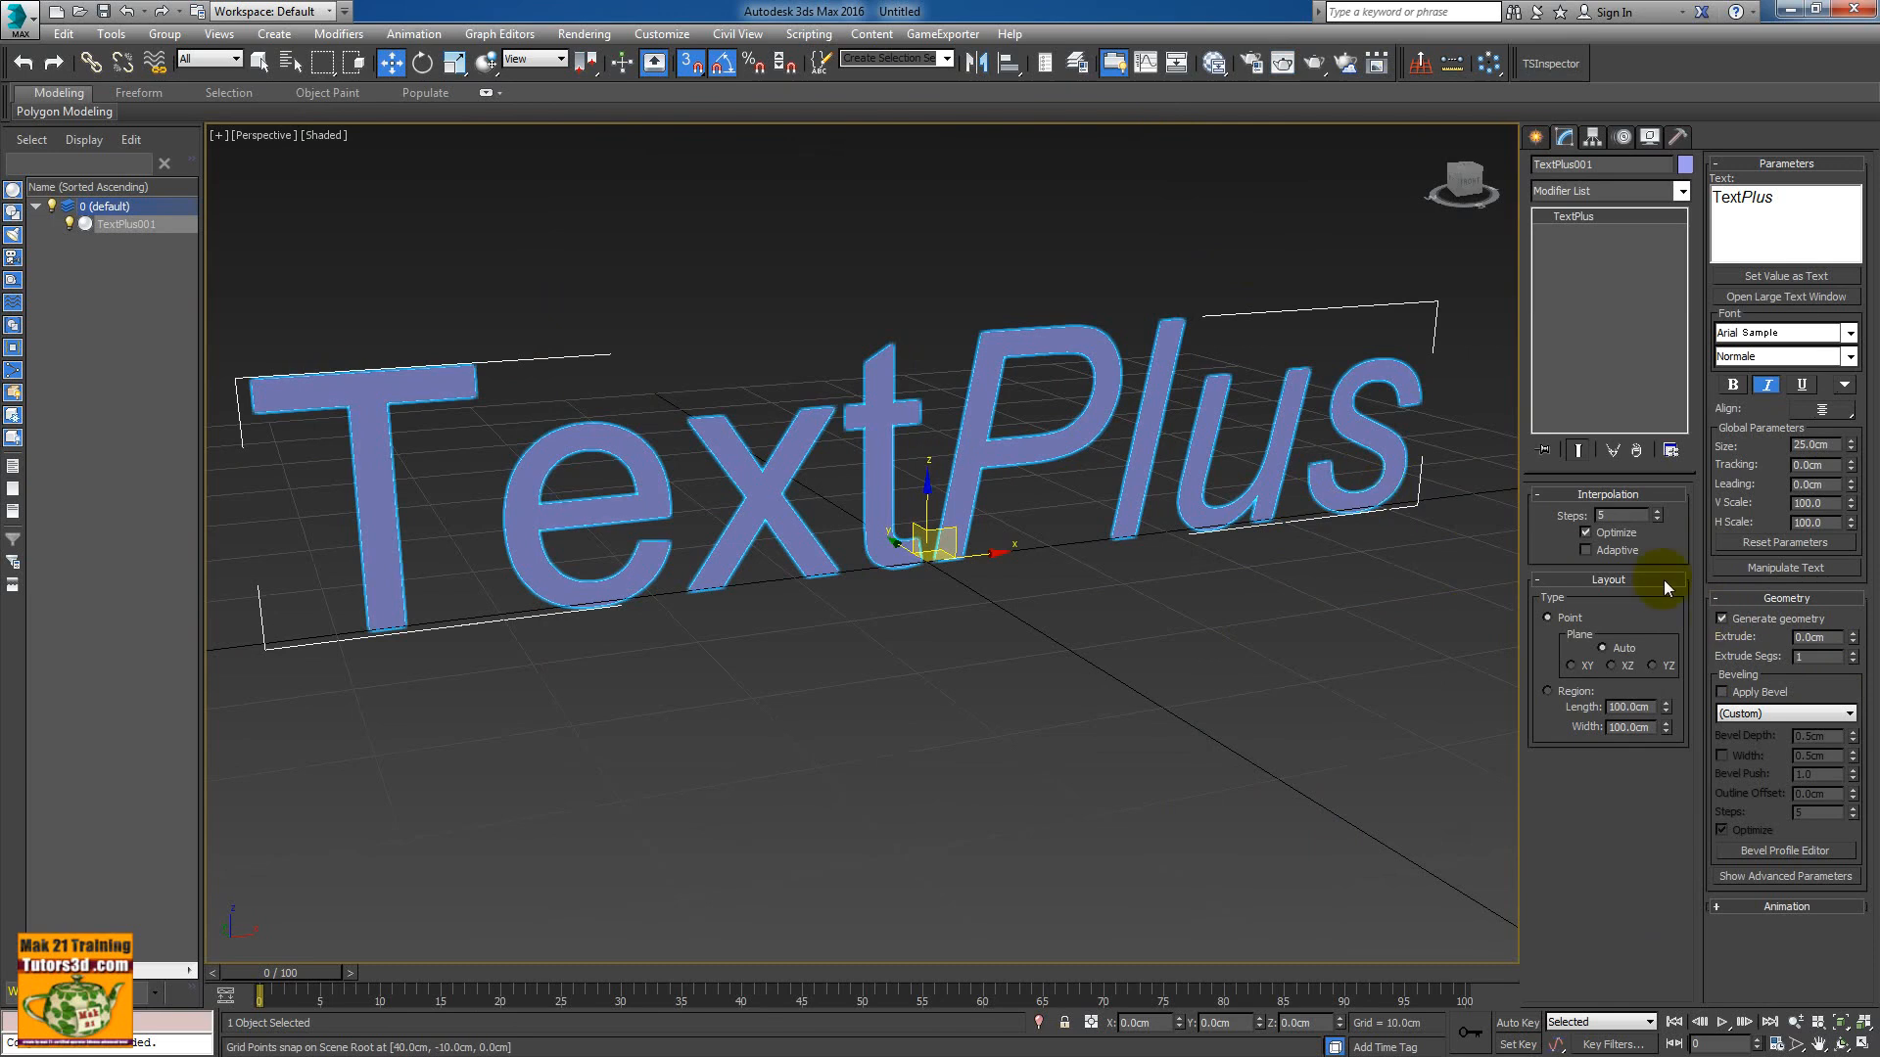
- Turn off Generate geometry and try the interpolation Steps and Adaptive settings on the letter outlines
click(1721, 618)
scroll(840, 560, up, 8)
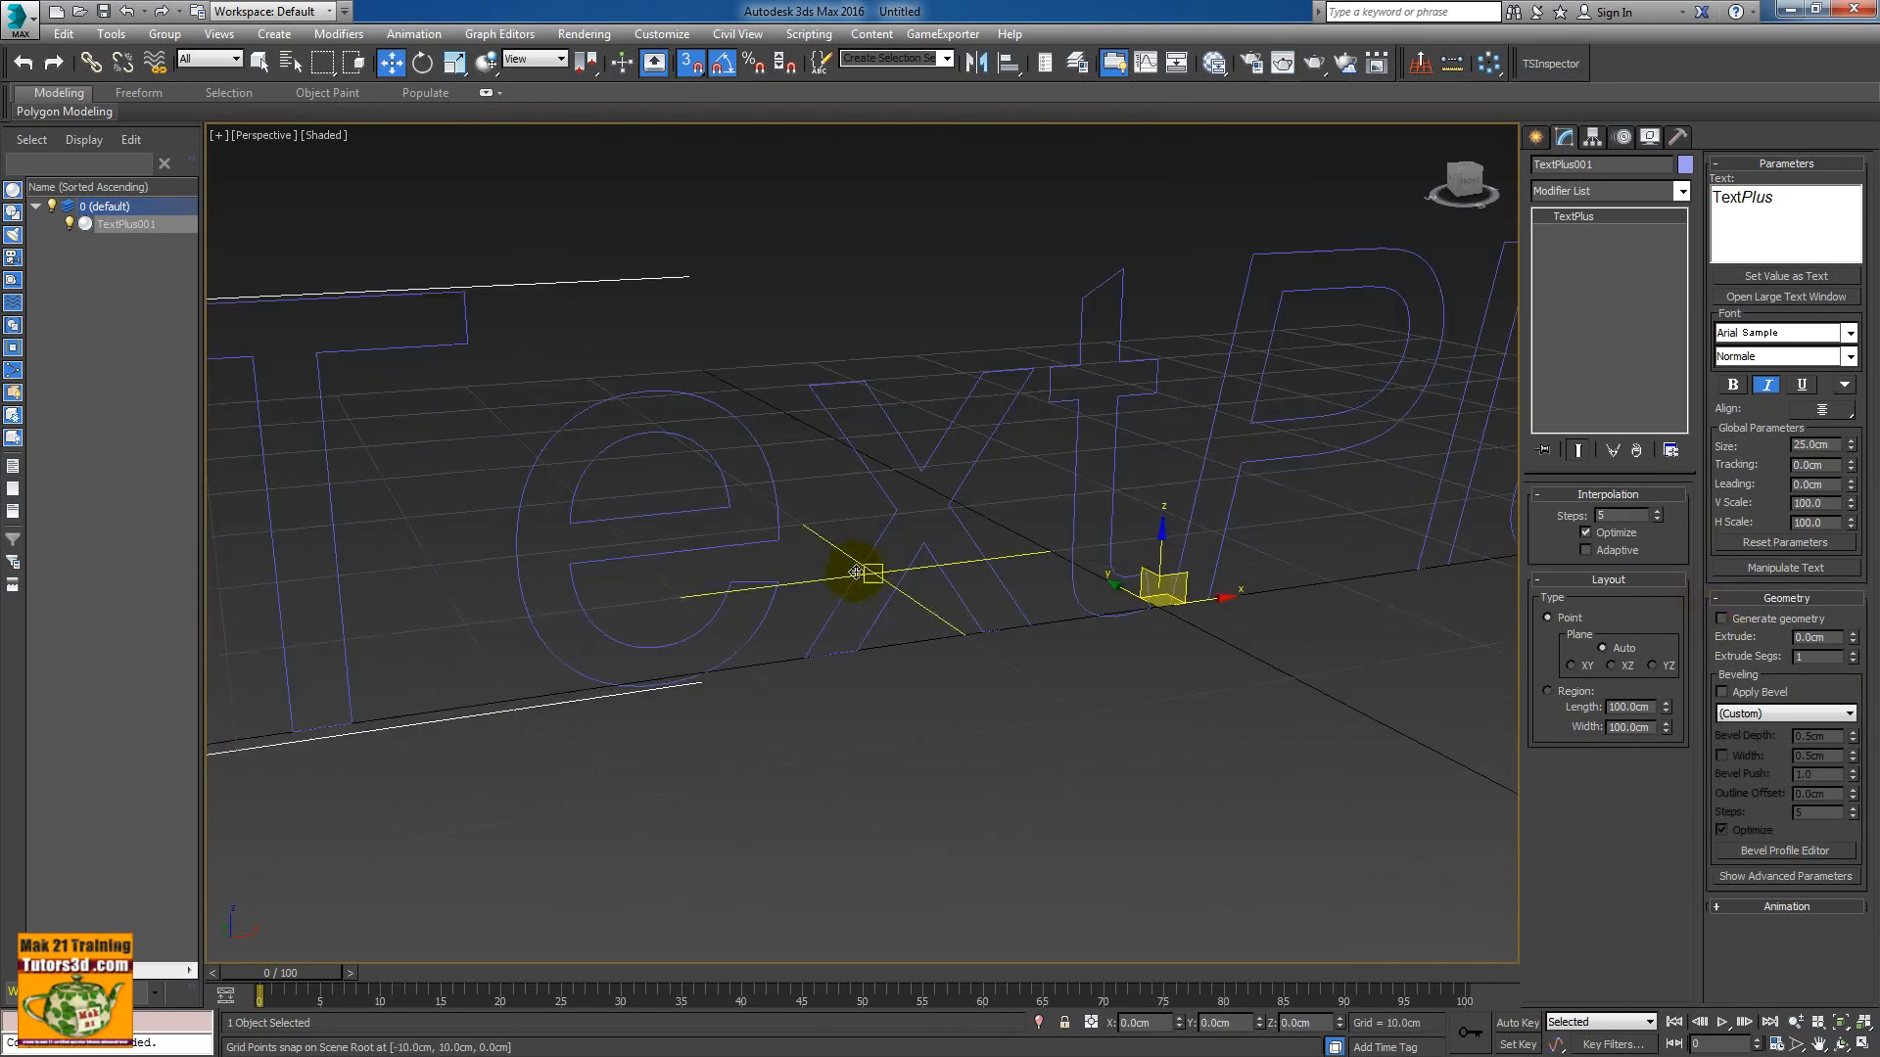
middle_drag(820, 556, 1049, 525)
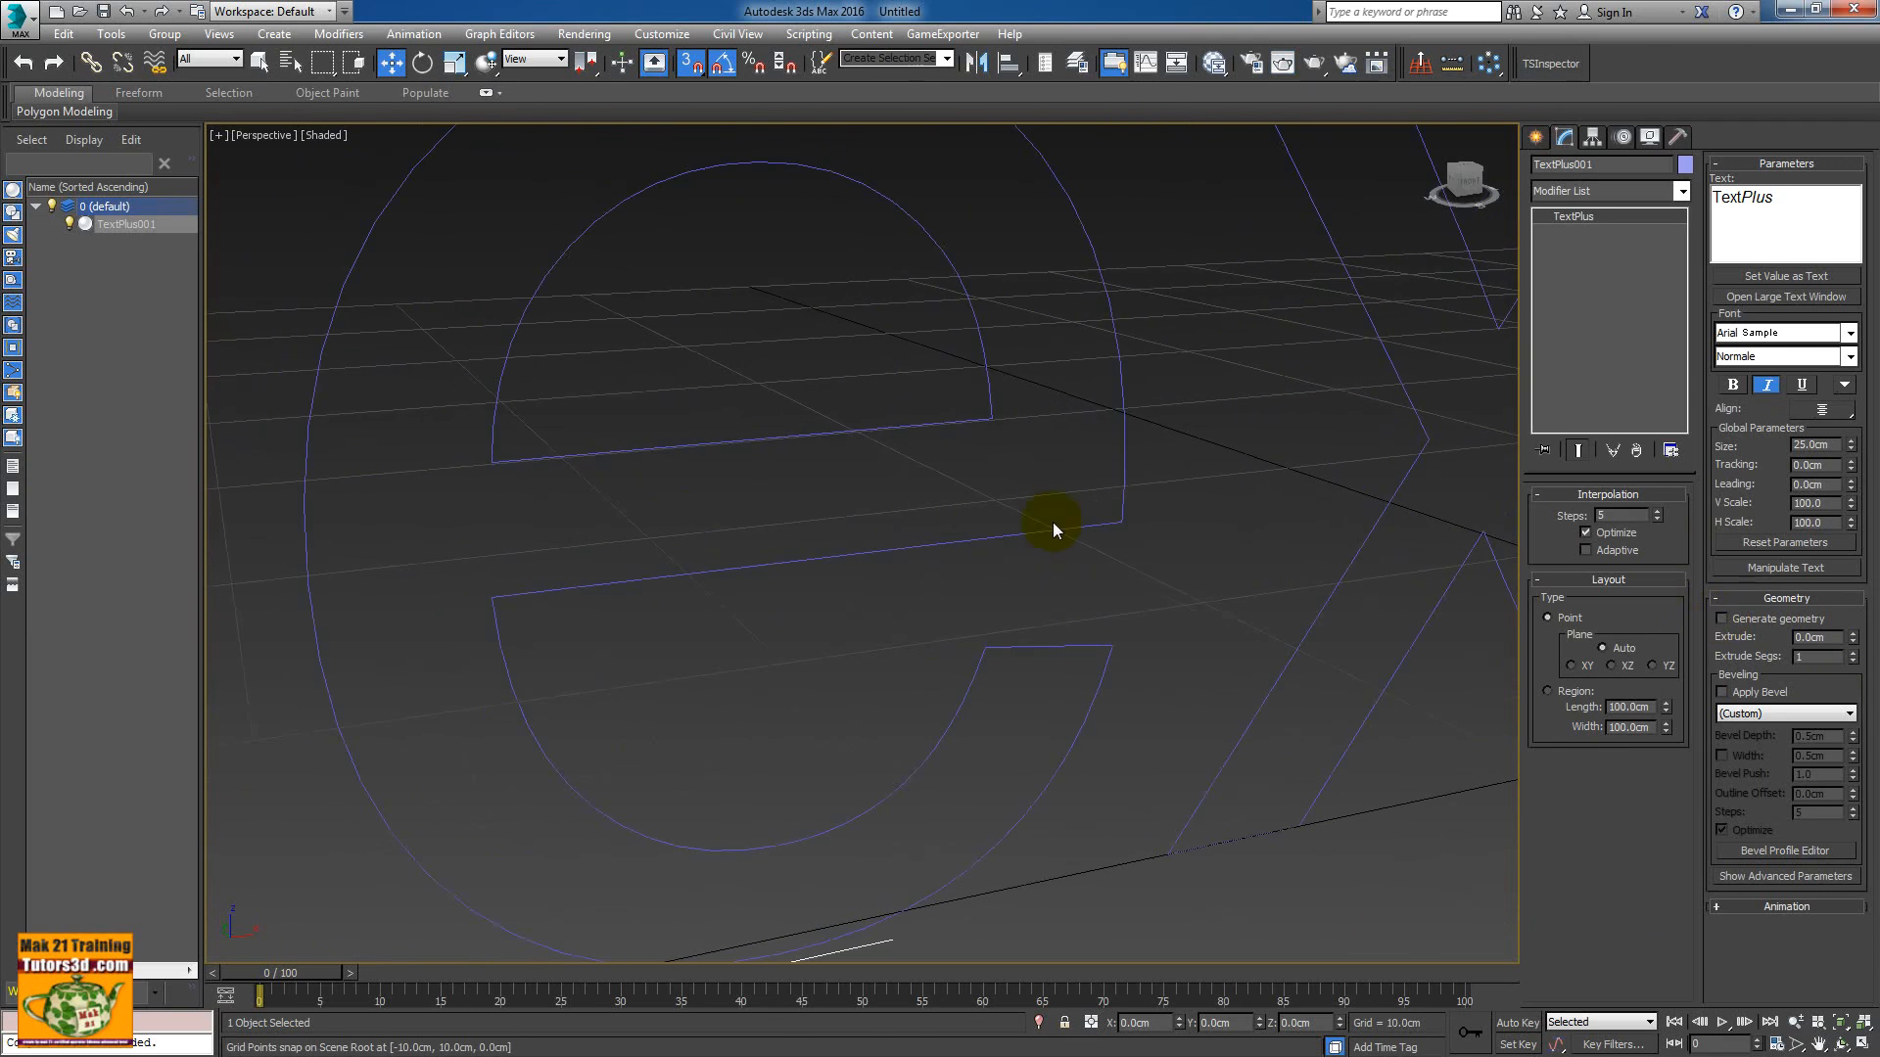
scroll(1051, 521, down, 4)
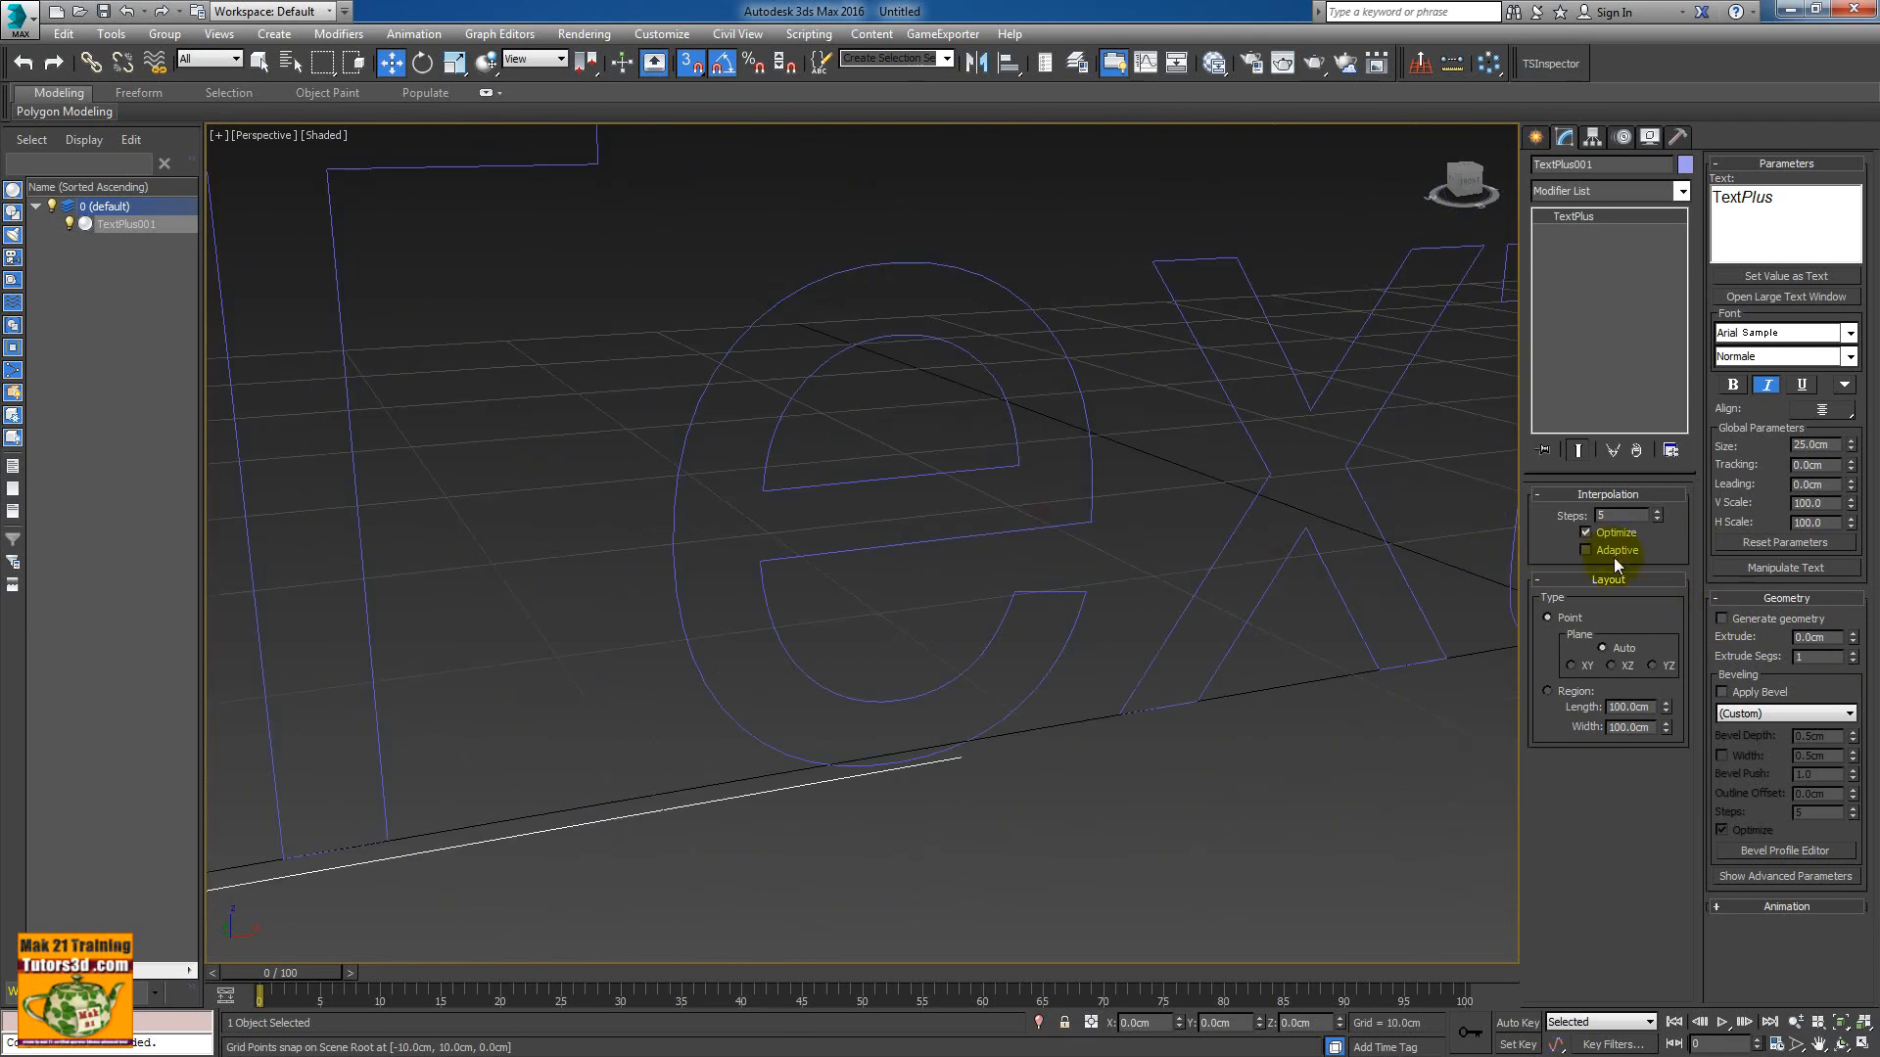
drag(1660, 520, 1646, 519)
middle_drag(1380, 548, 1046, 562)
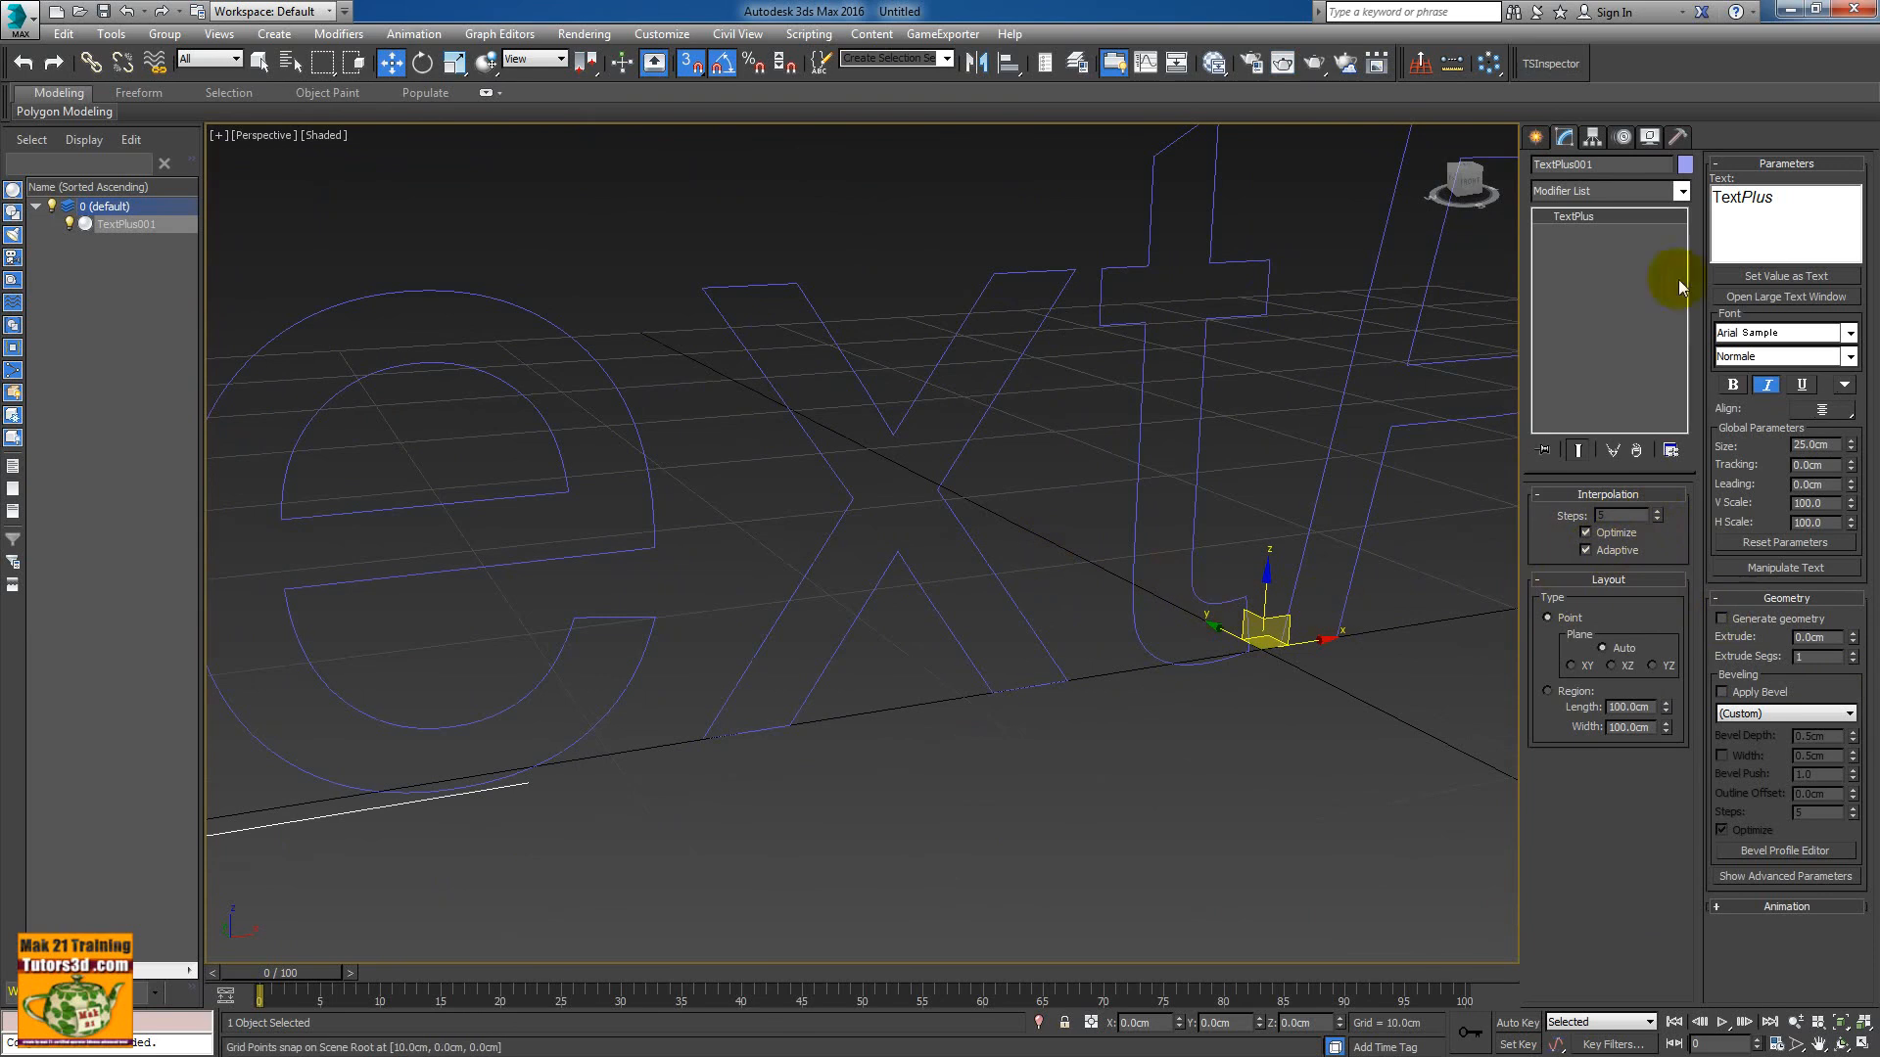
- Add an Edit Spline modifier to the text and enter its Vertex sub-object level
click(1682, 192)
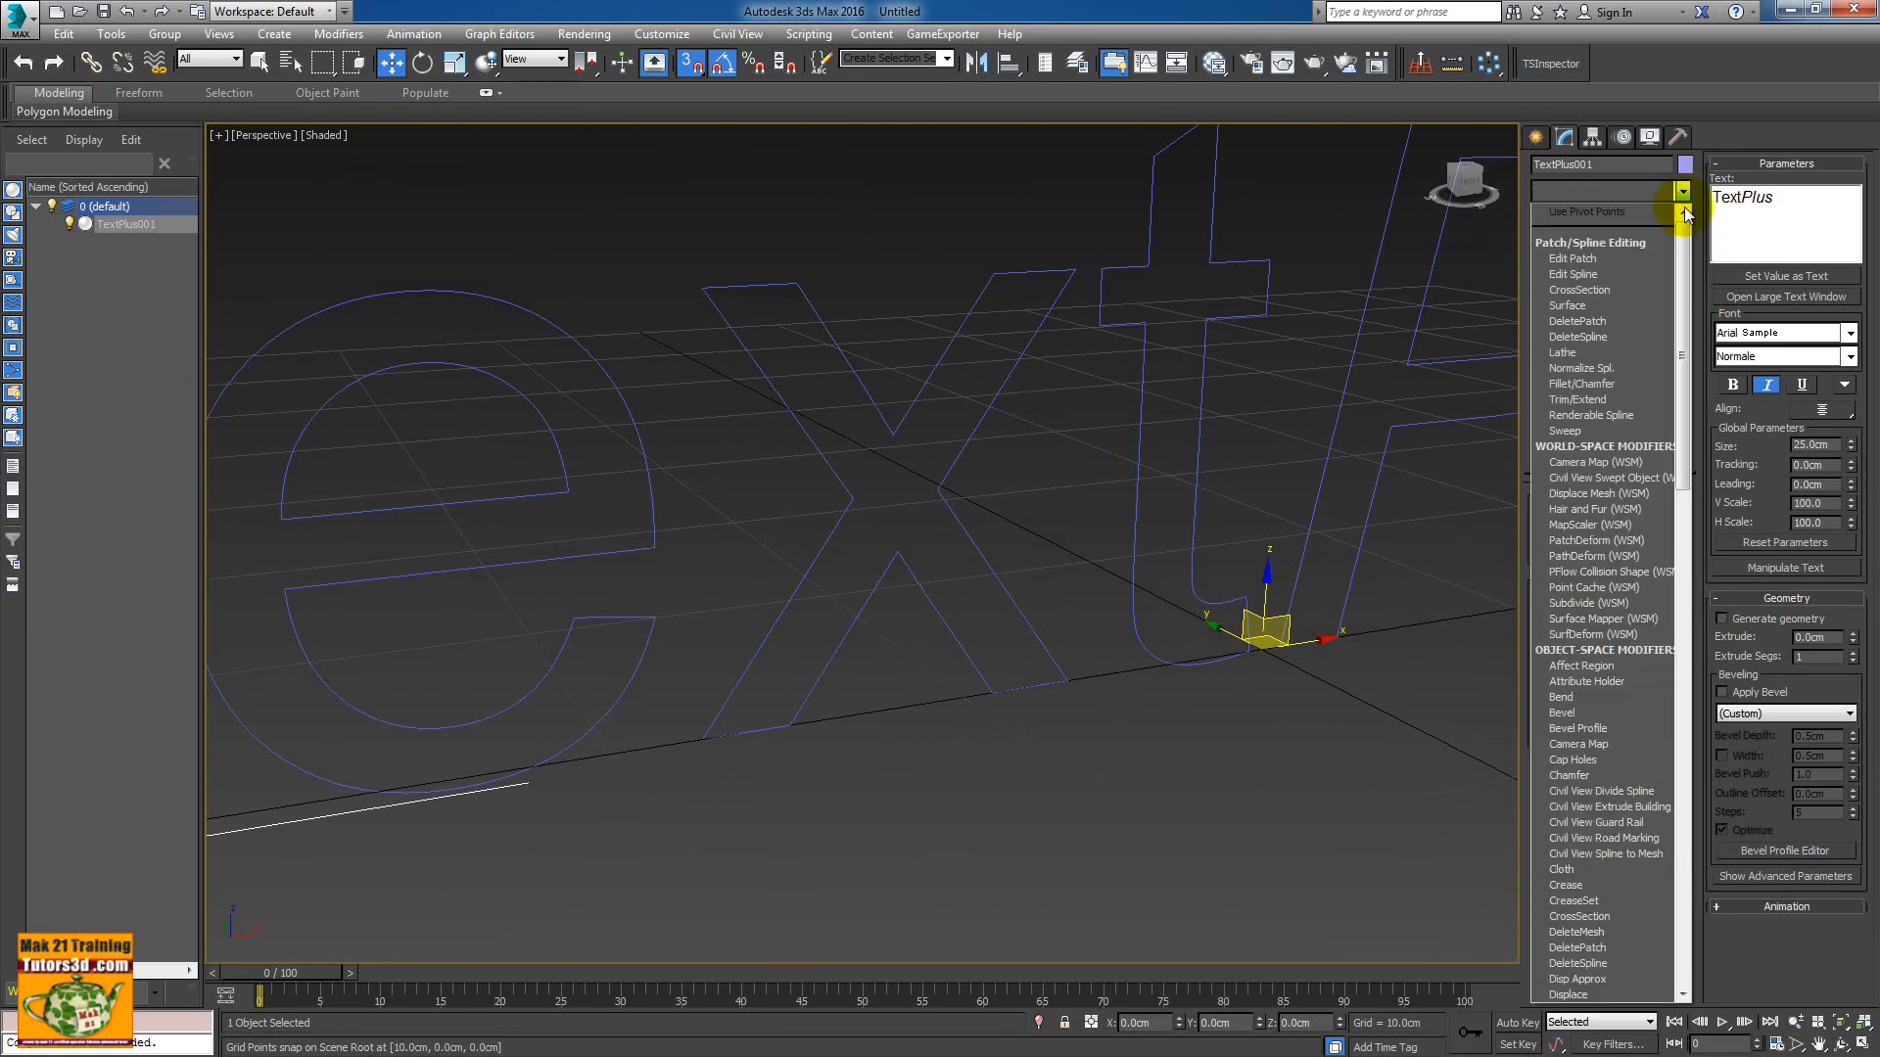
drag(1684, 217, 1680, 399)
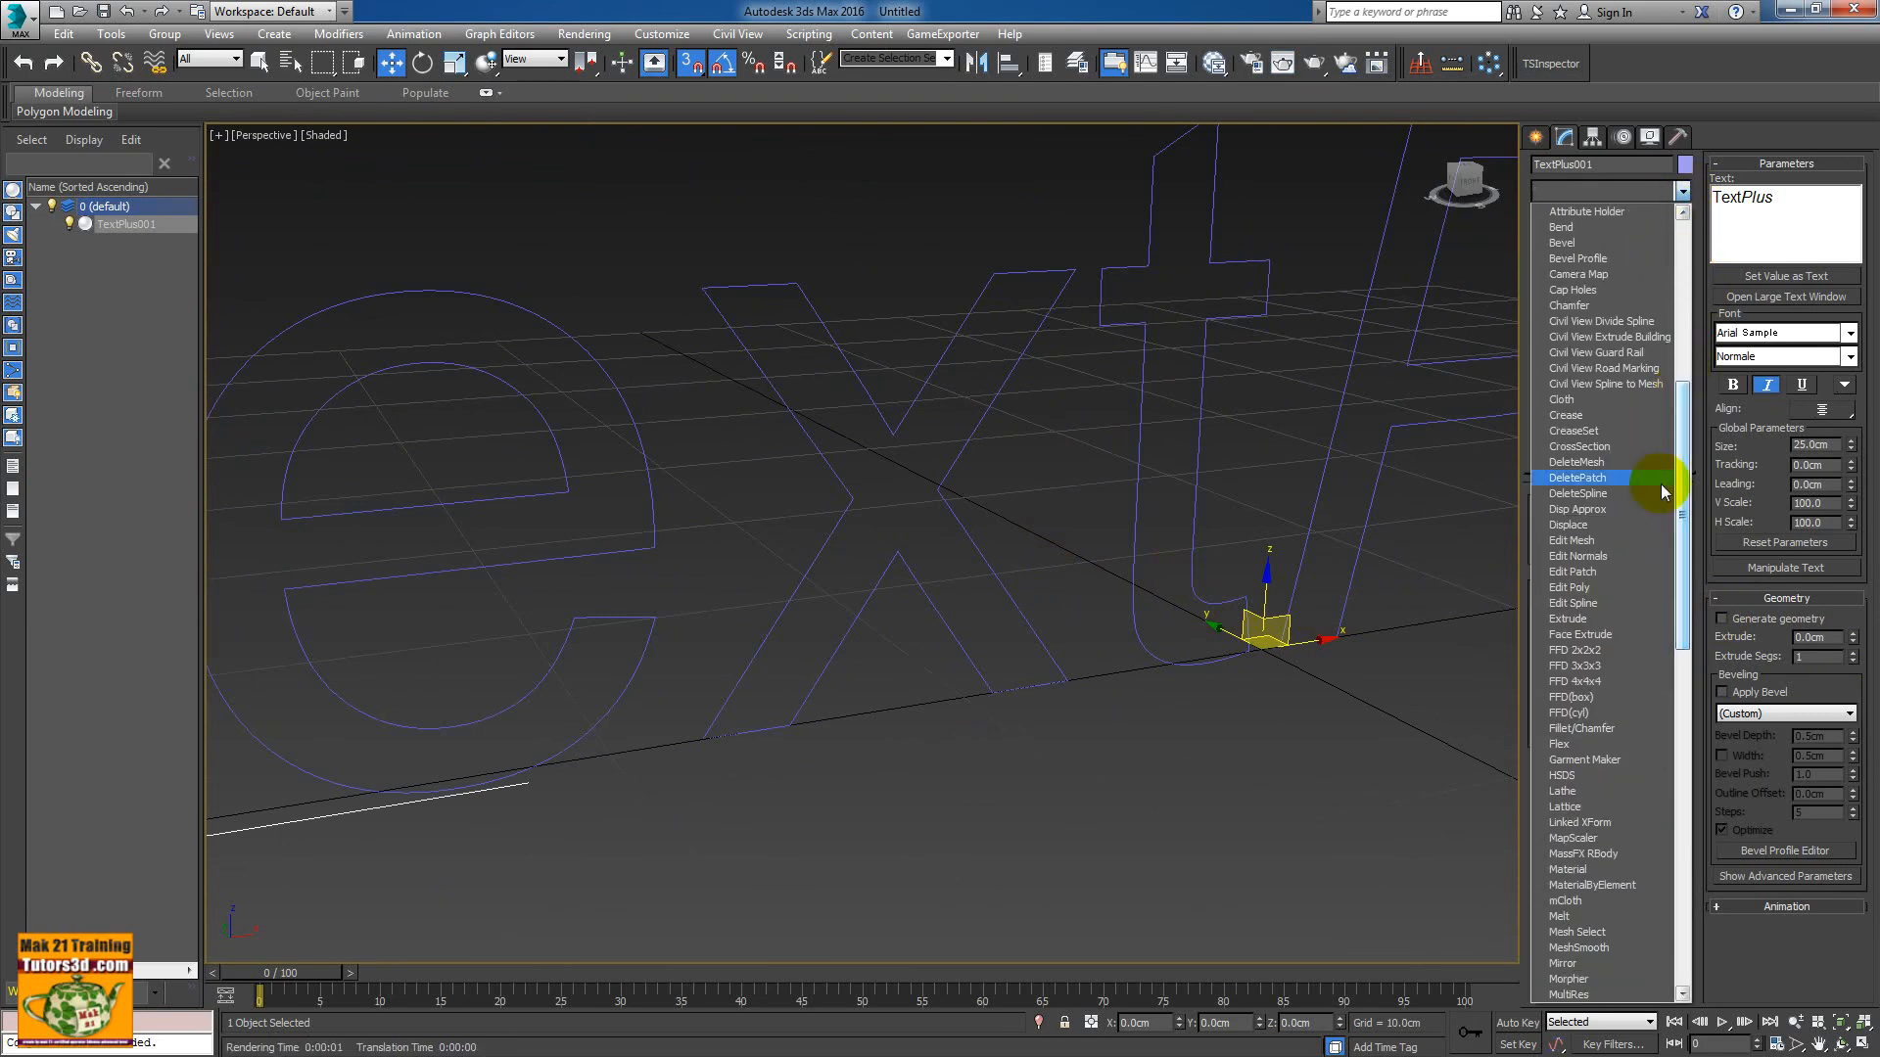
click(1617, 601)
click(1590, 524)
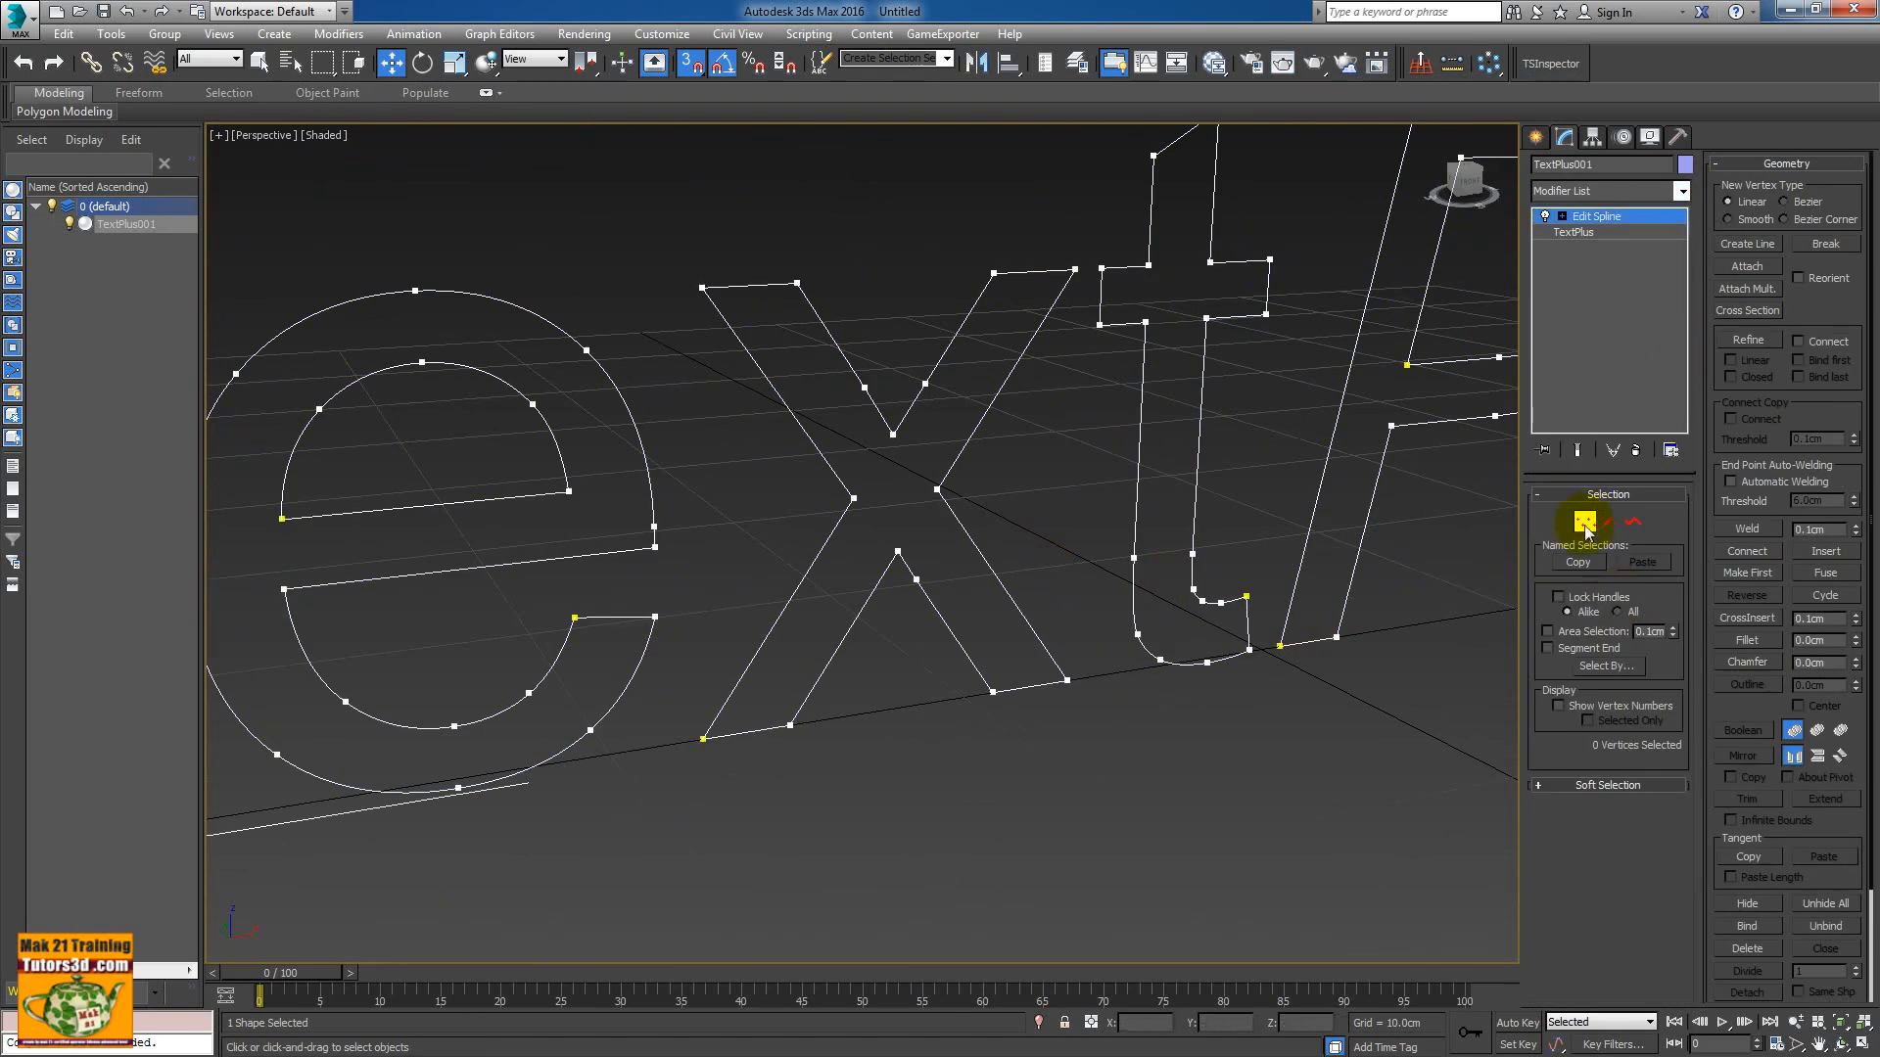
- Return to the TextPlus base level and lower the interpolation steps to 0 while the spline vertices stay displayed
click(1588, 232)
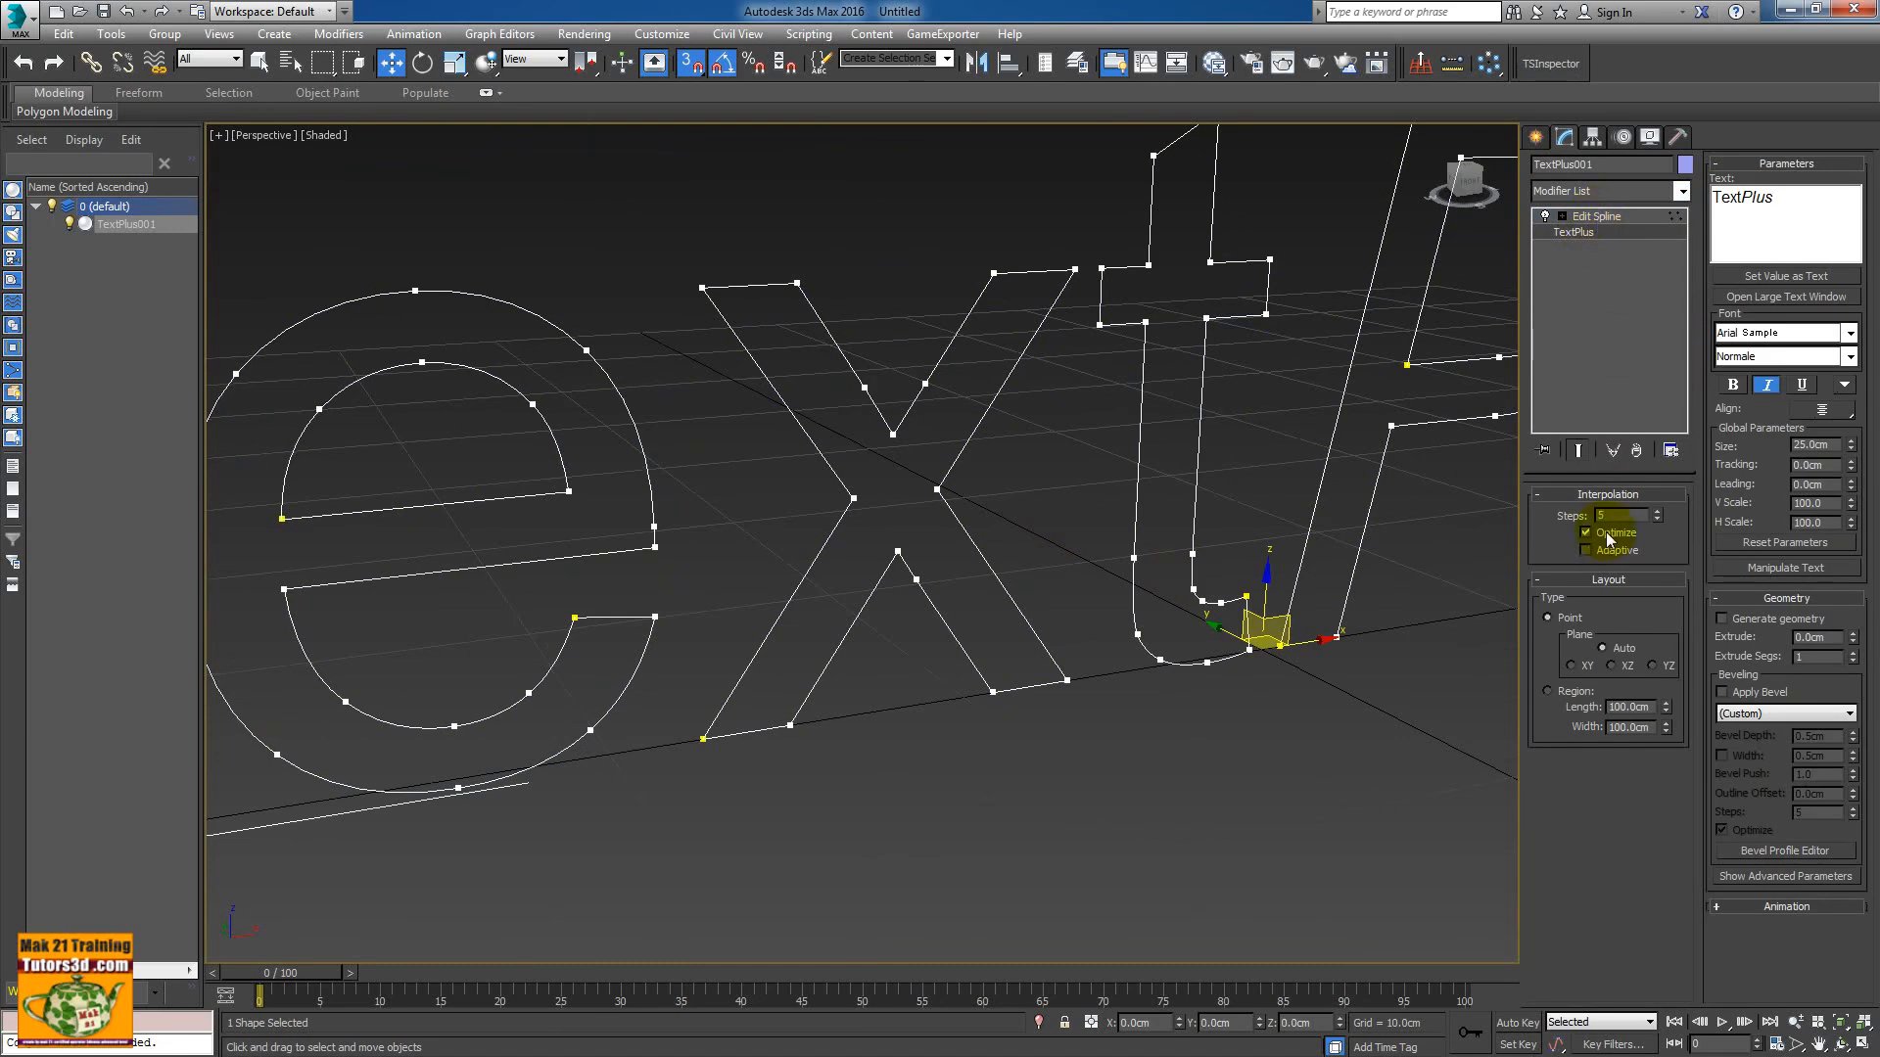
click(1656, 519)
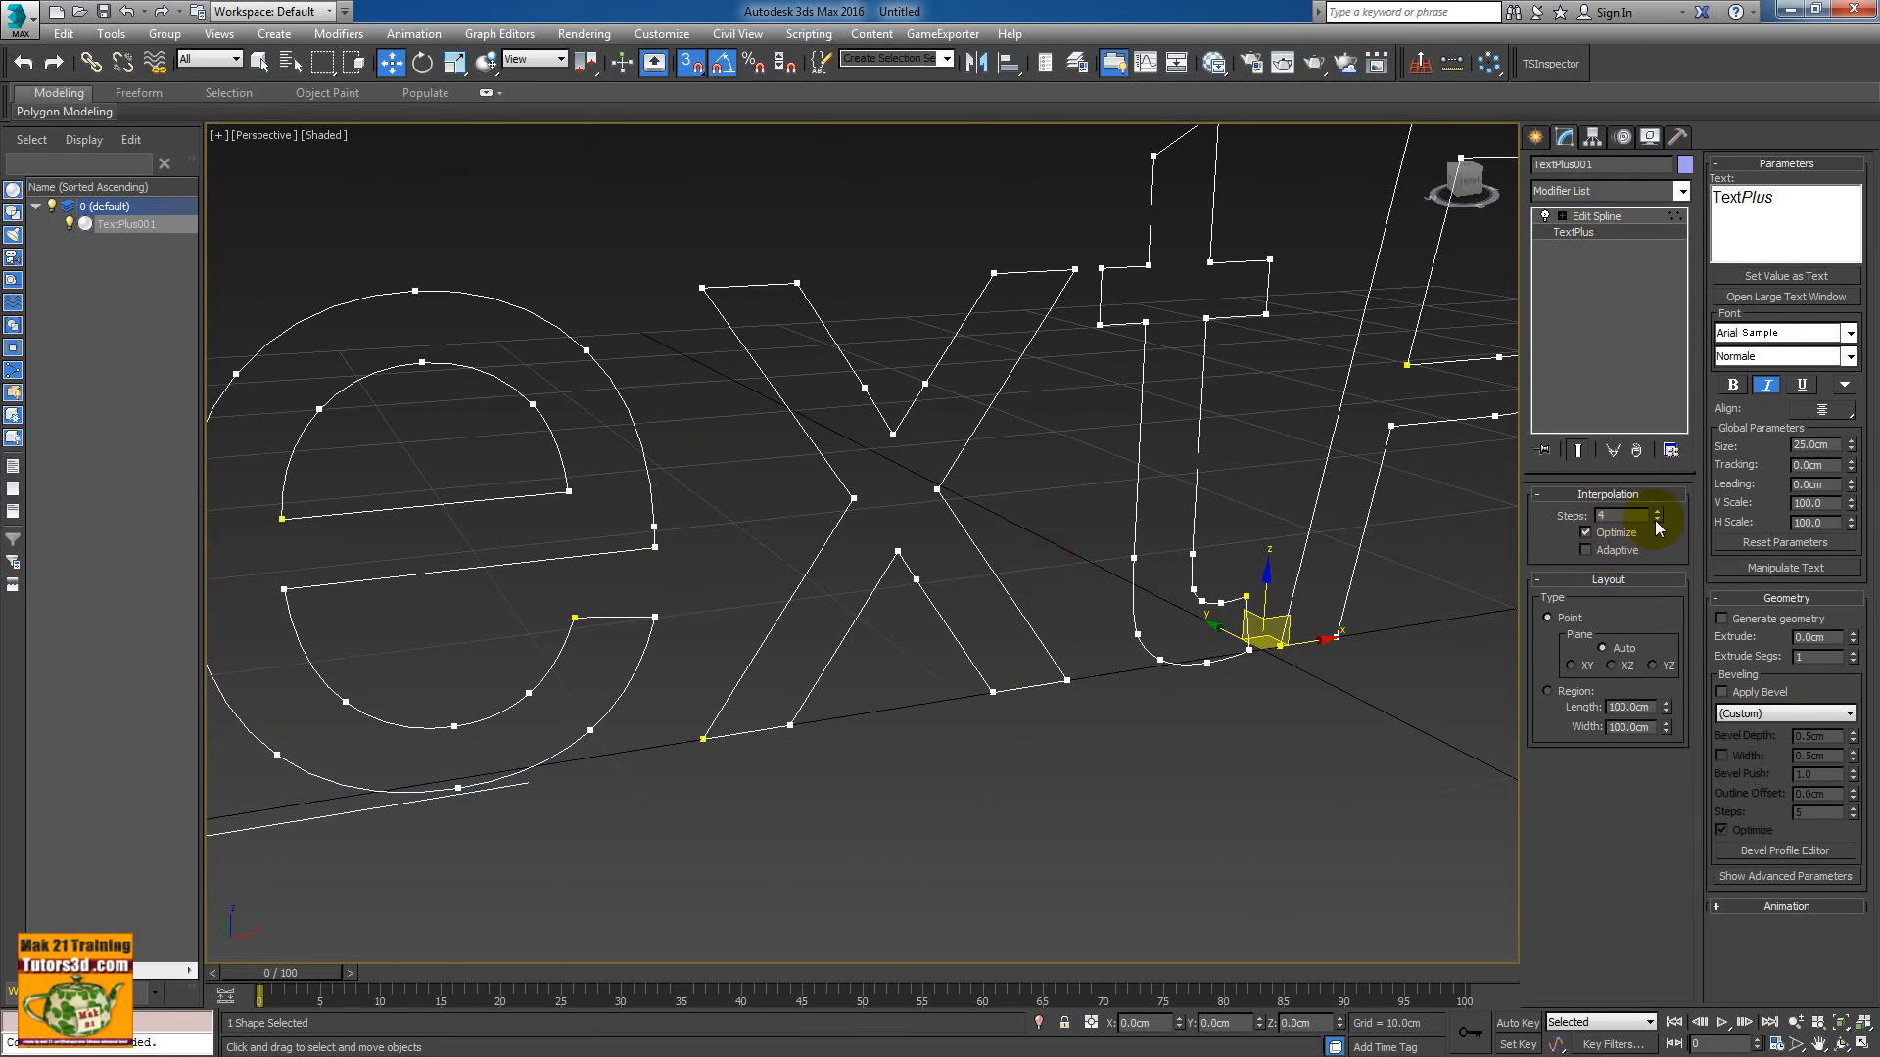
drag(1657, 527, 1652, 532)
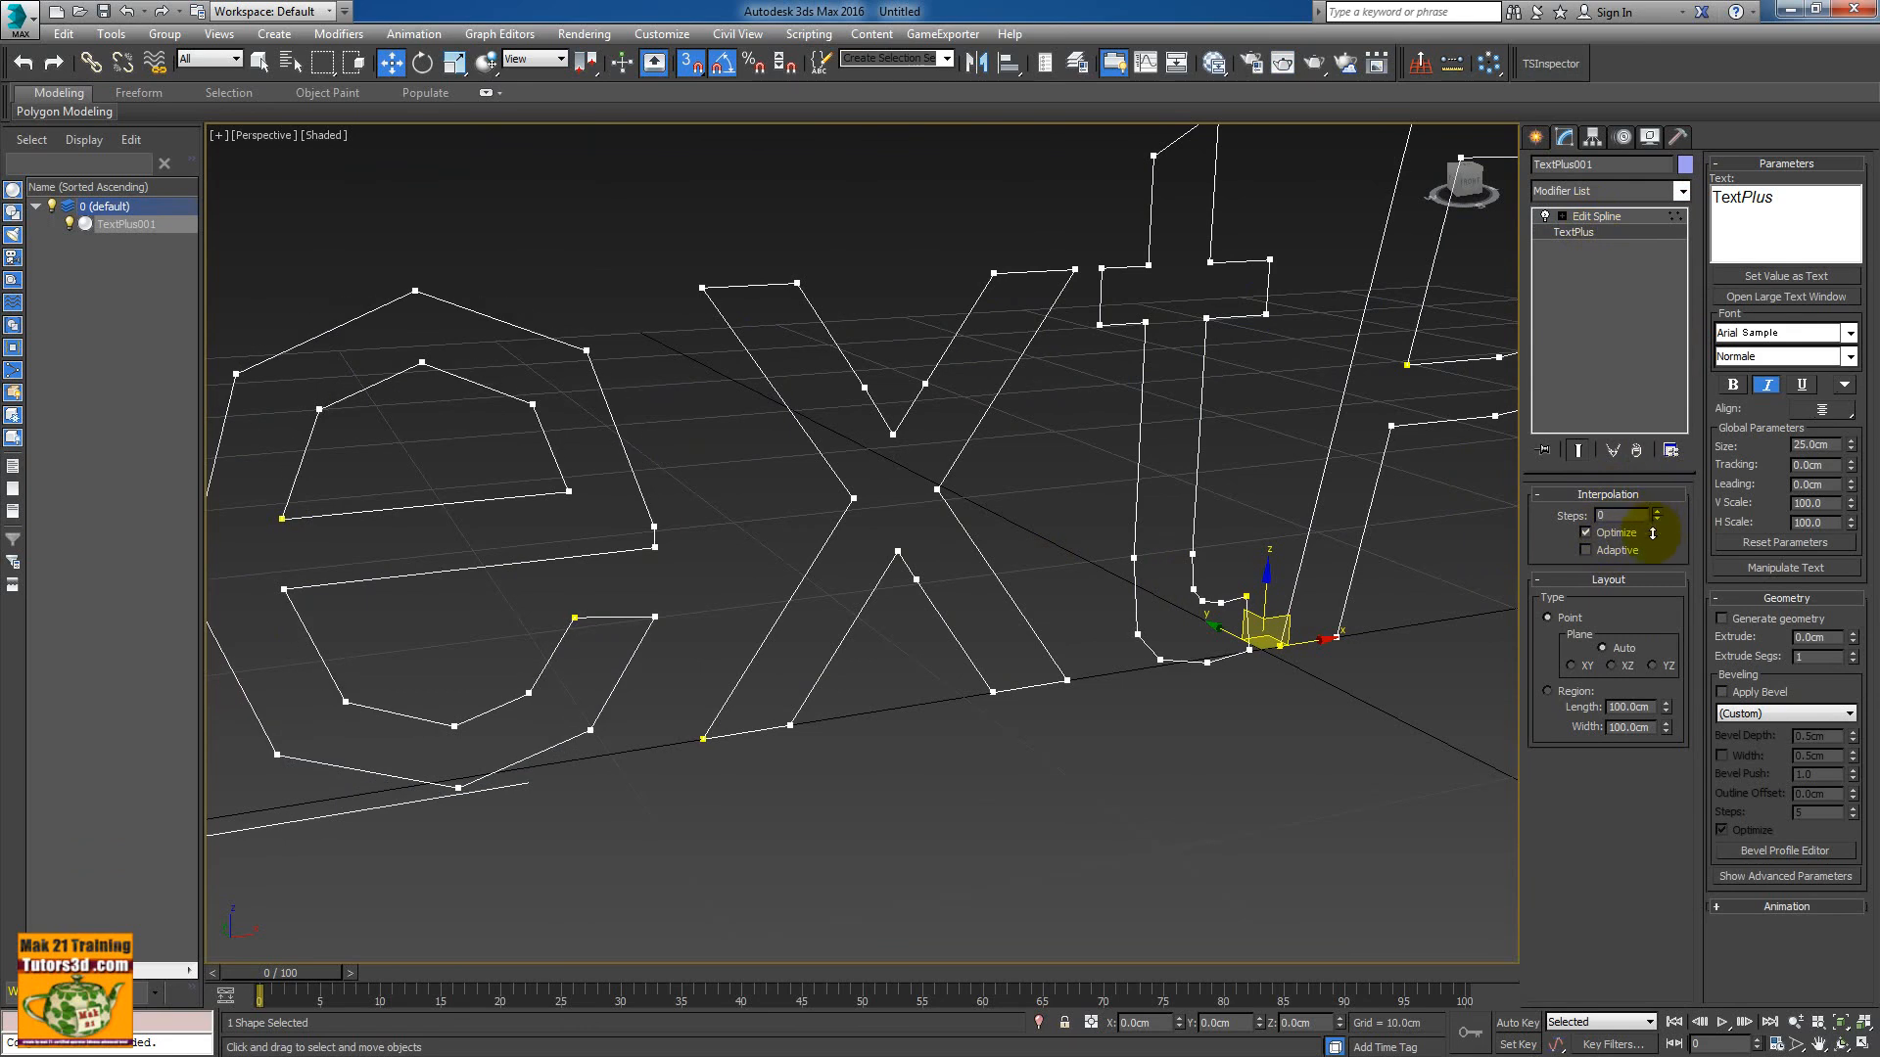
middle_drag(1141, 529, 1311, 501)
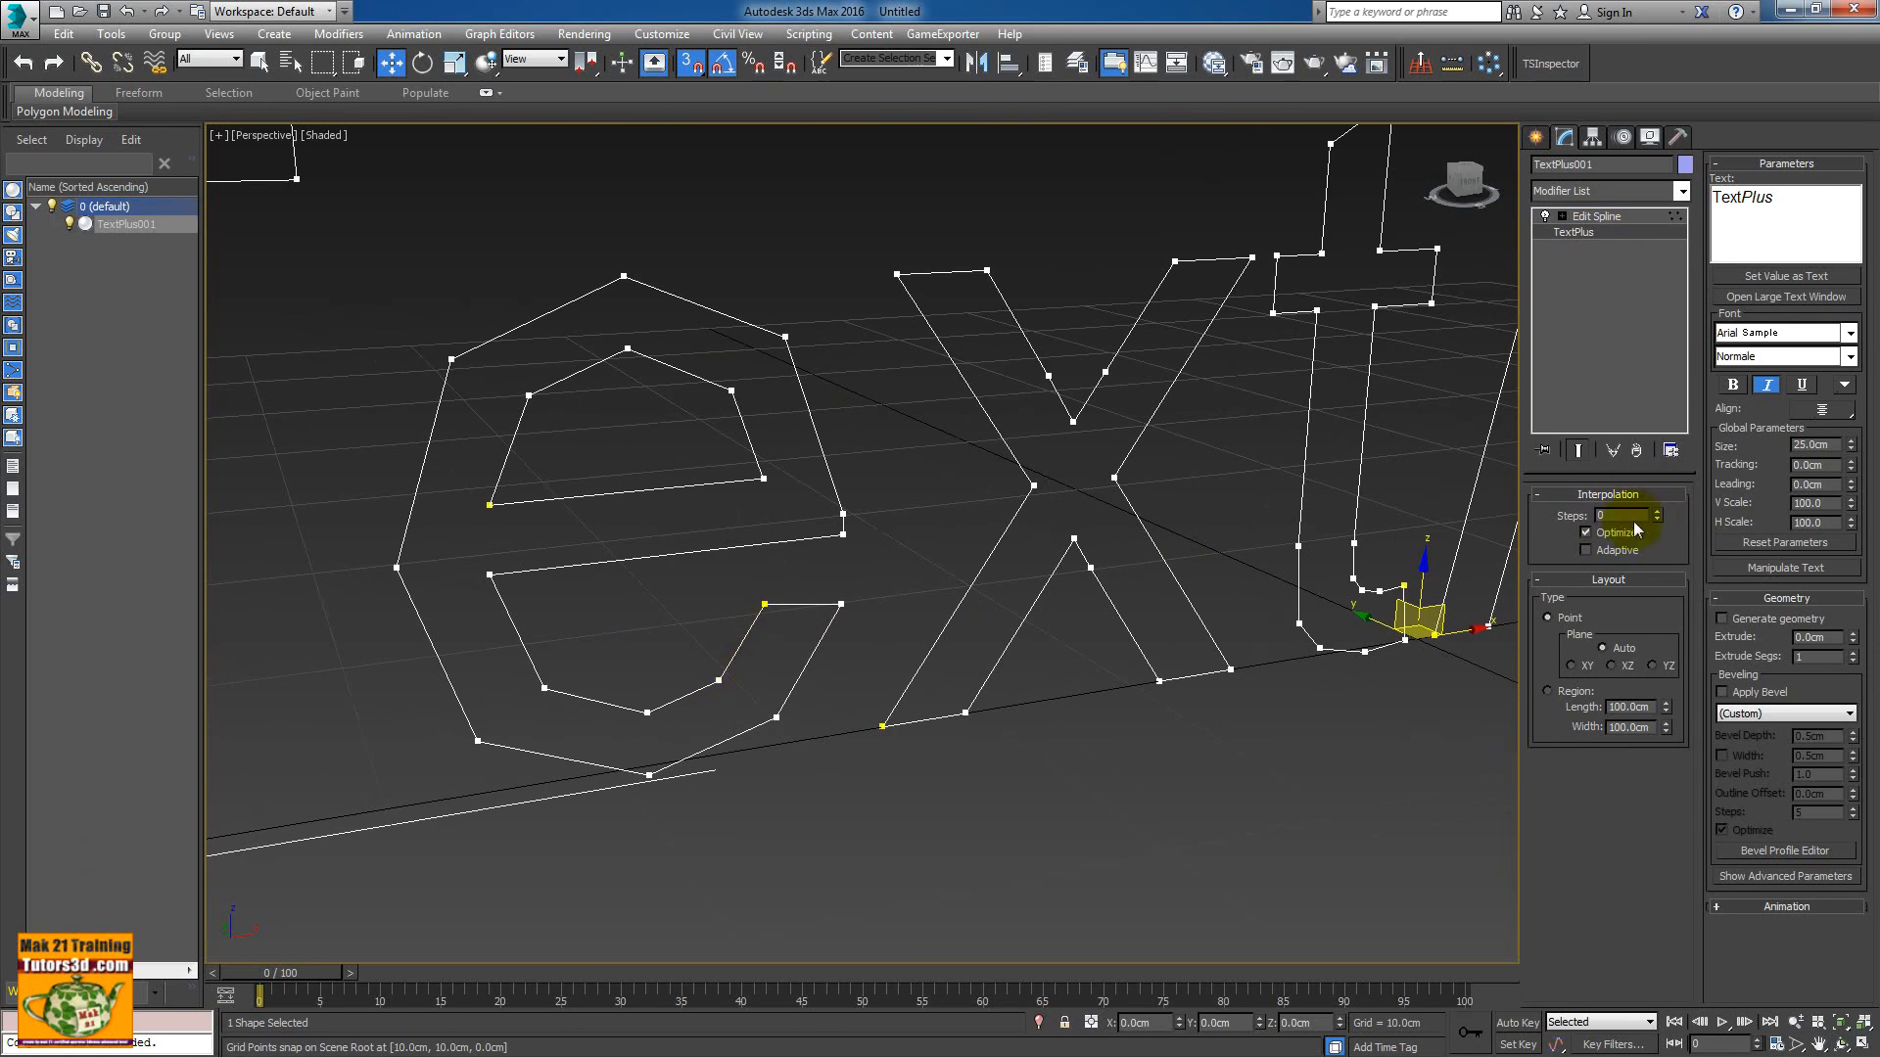
- Try 22 interpolation steps on the letter curves, and set the value back to 5
drag(1657, 523, 1652, 493)
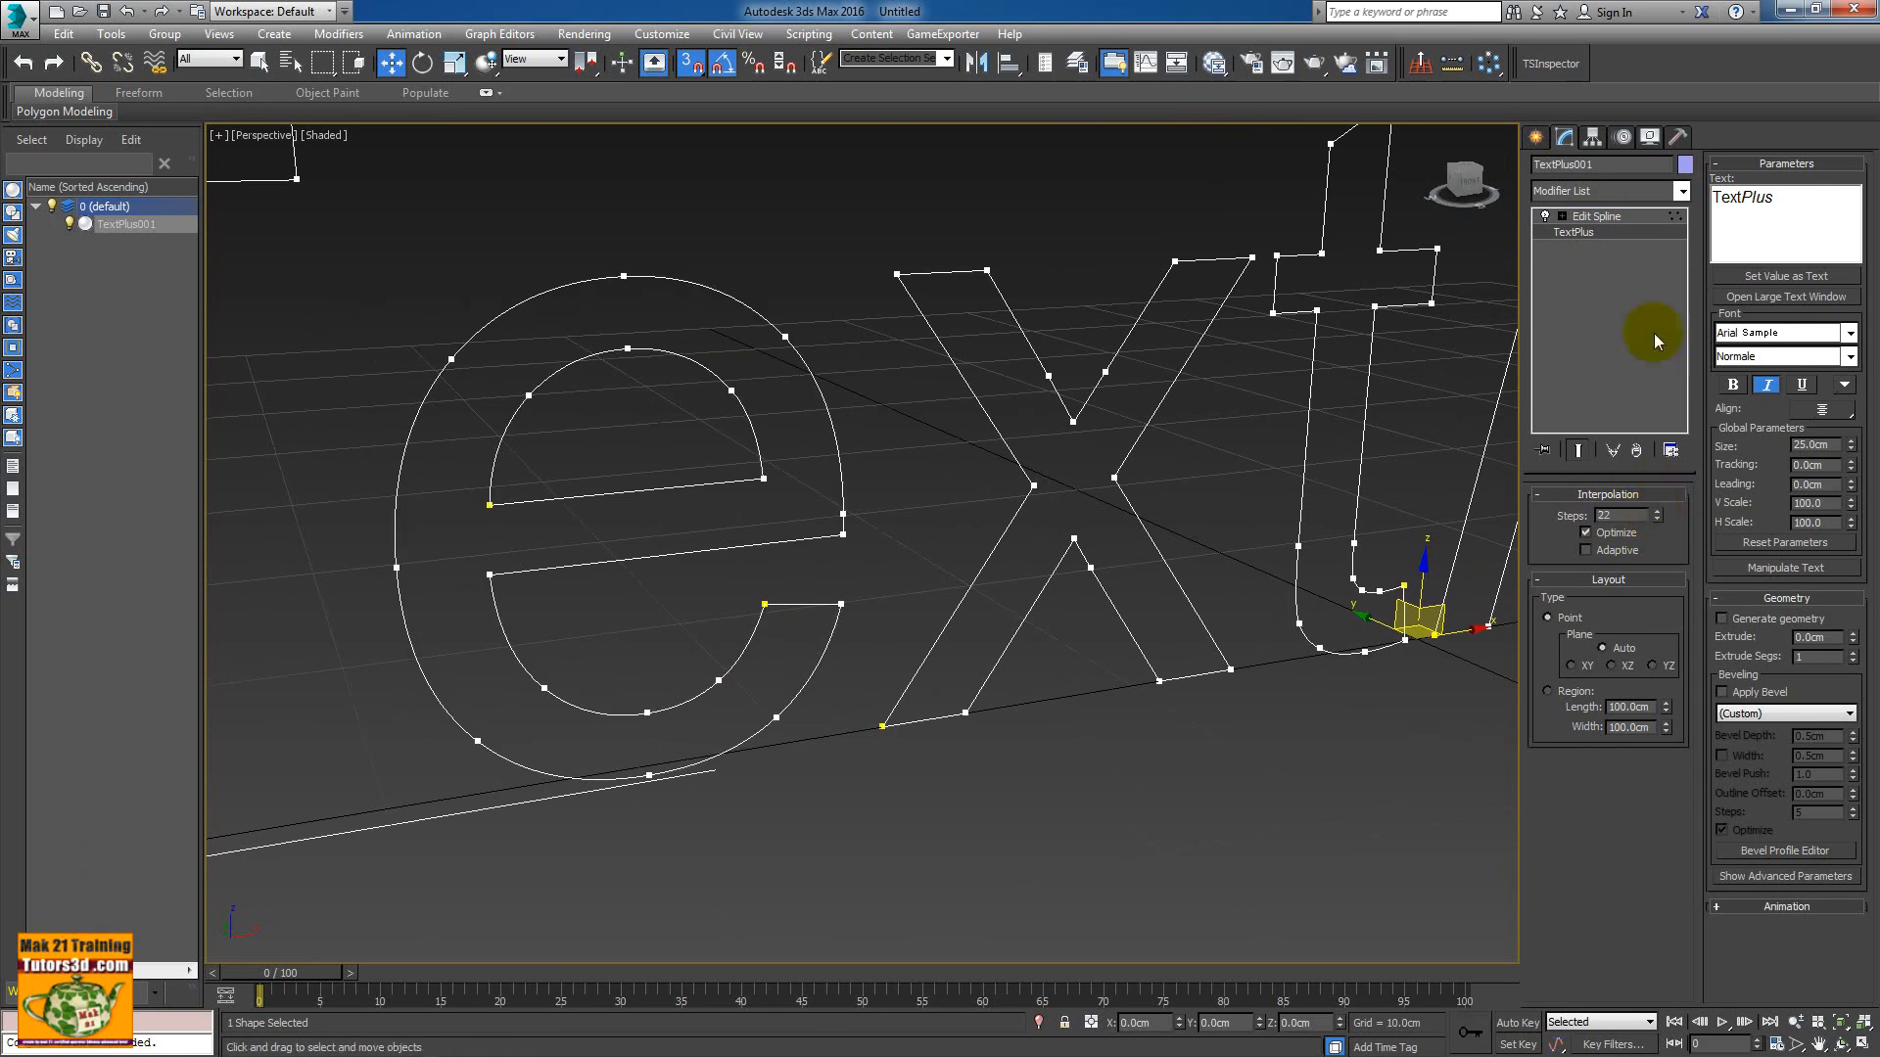
text(5)
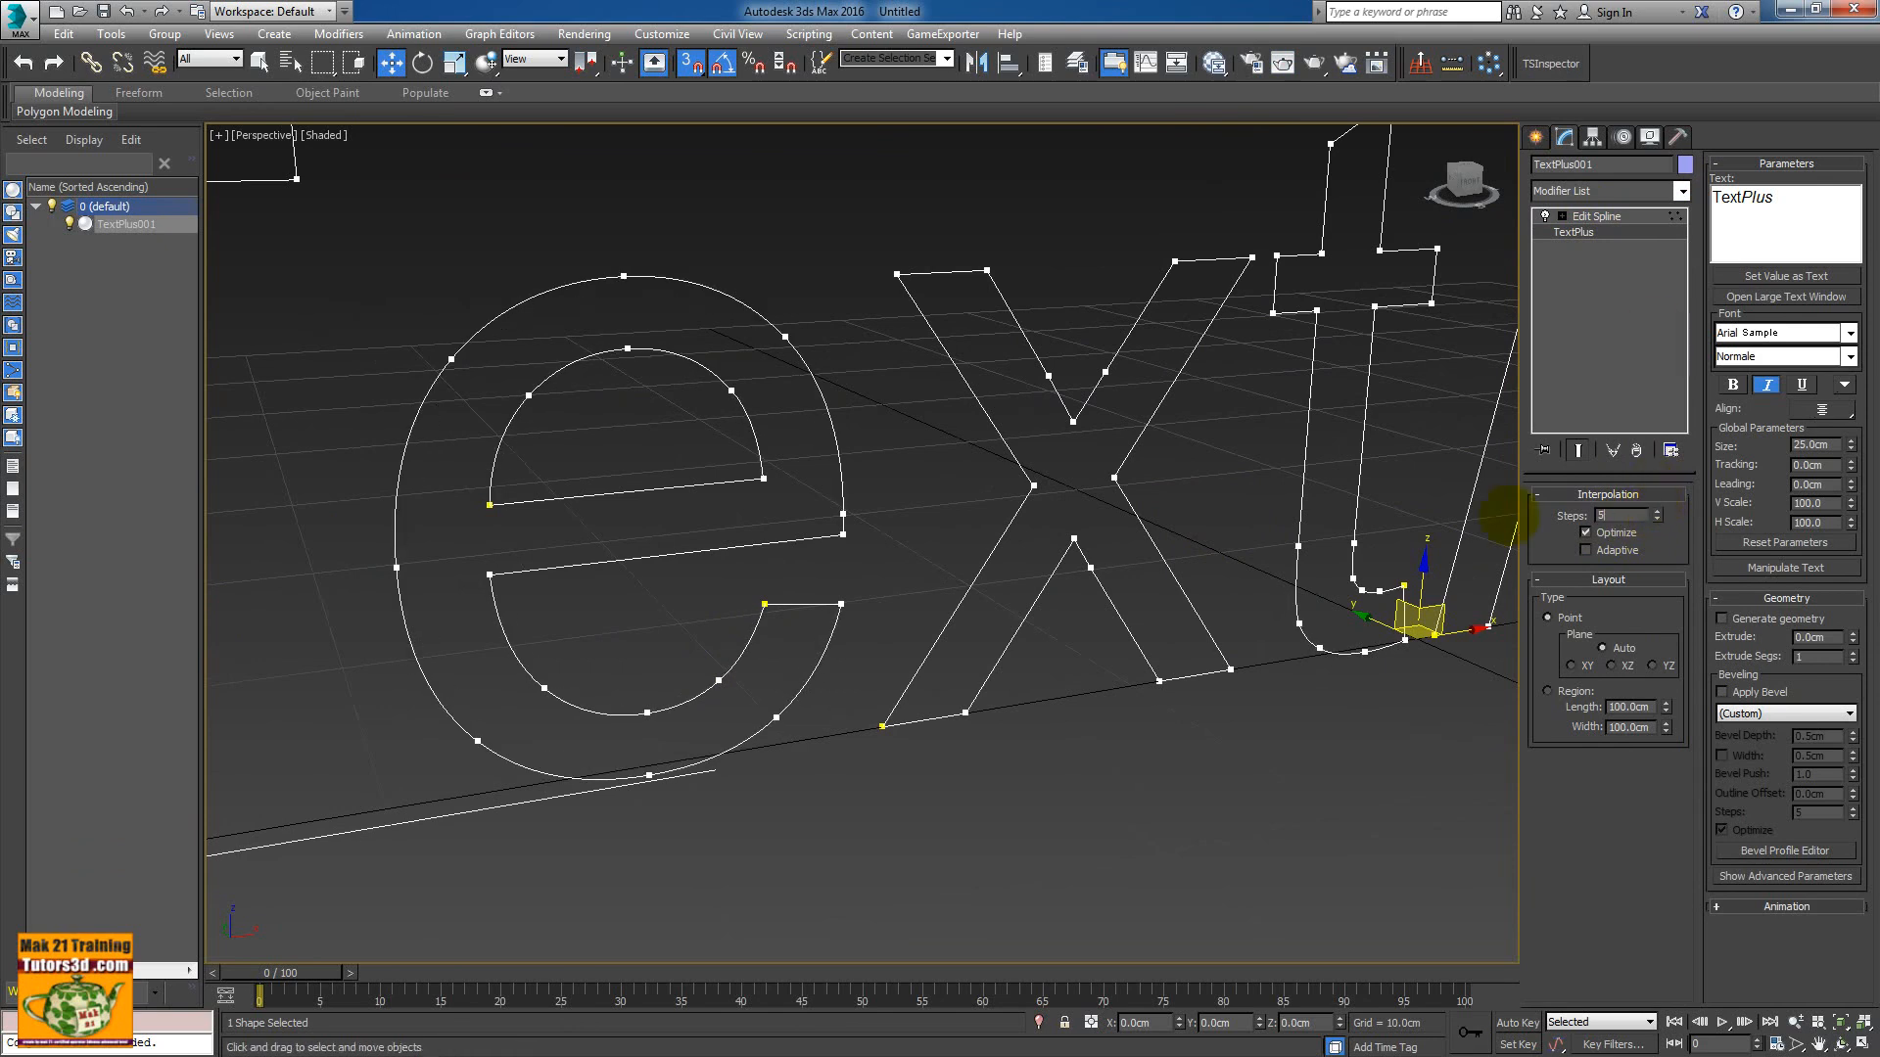
key(Return)
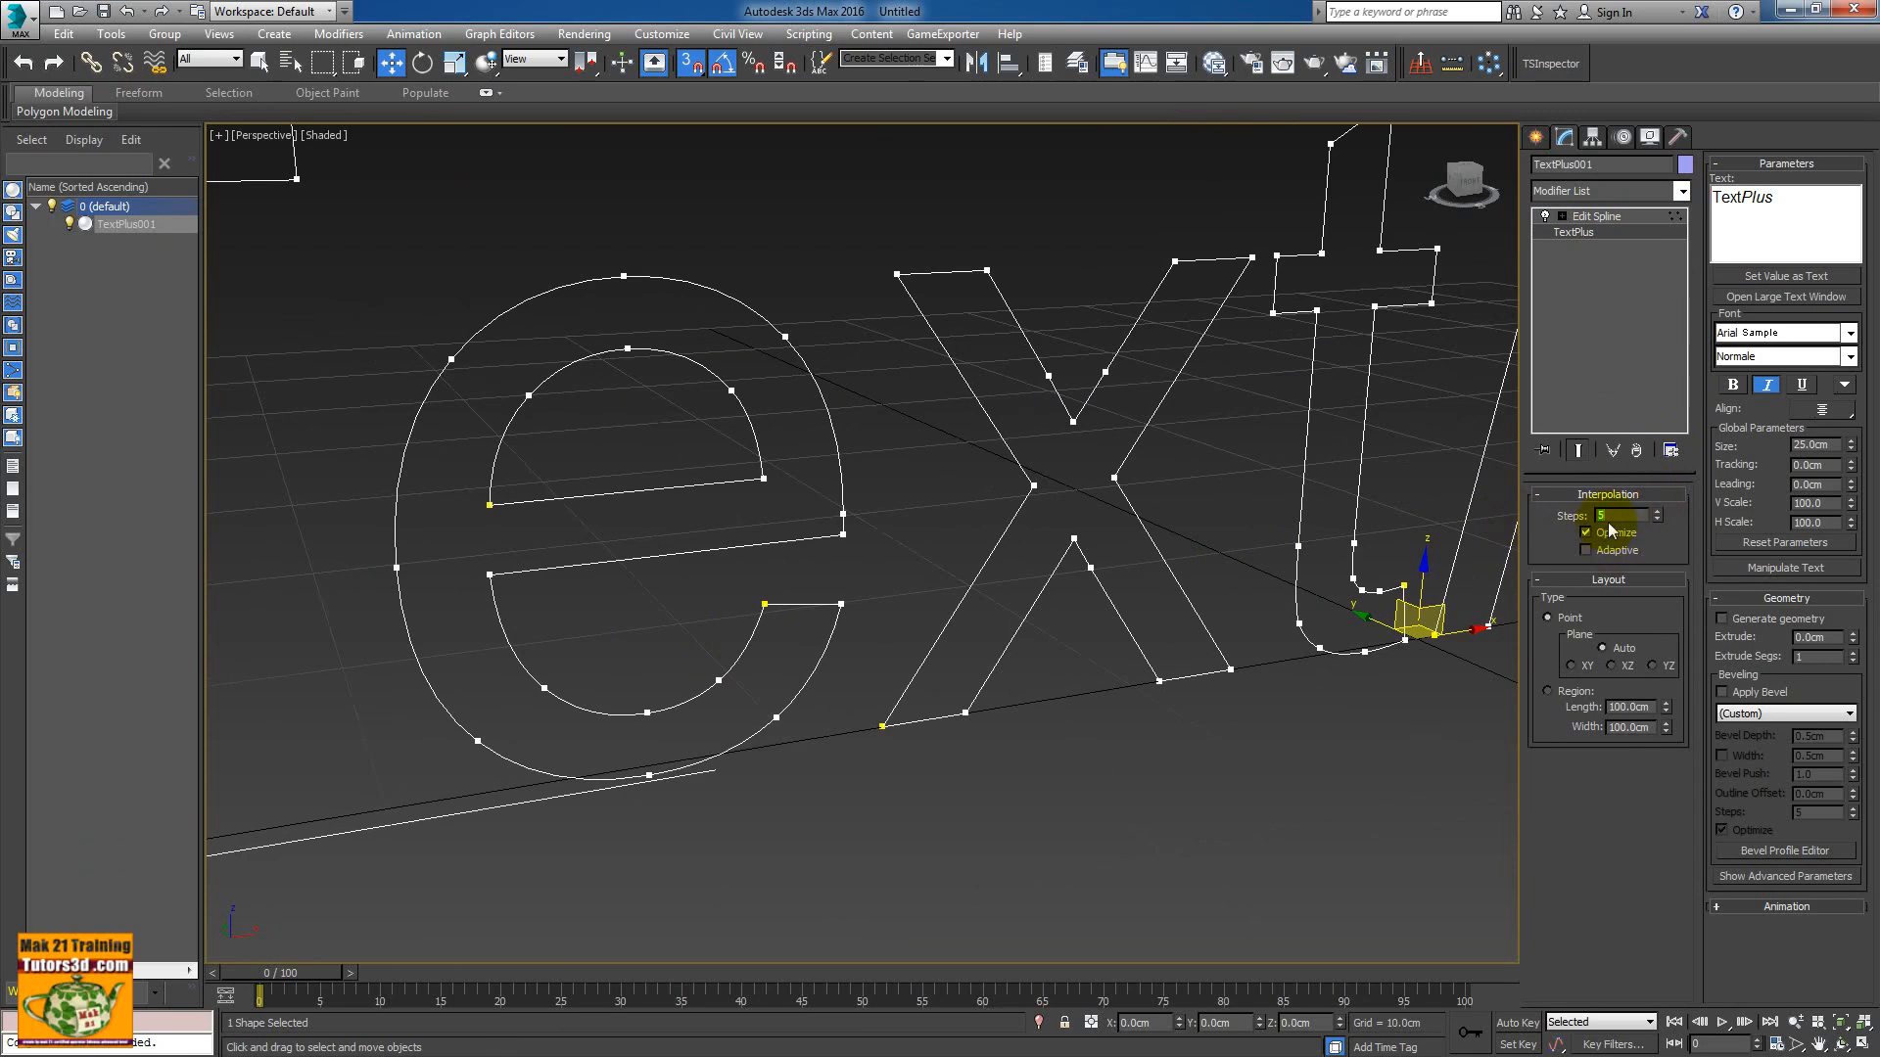
- Delete the Edit Spline modifier from the text and set the interpolation steps to 6
click(1623, 217)
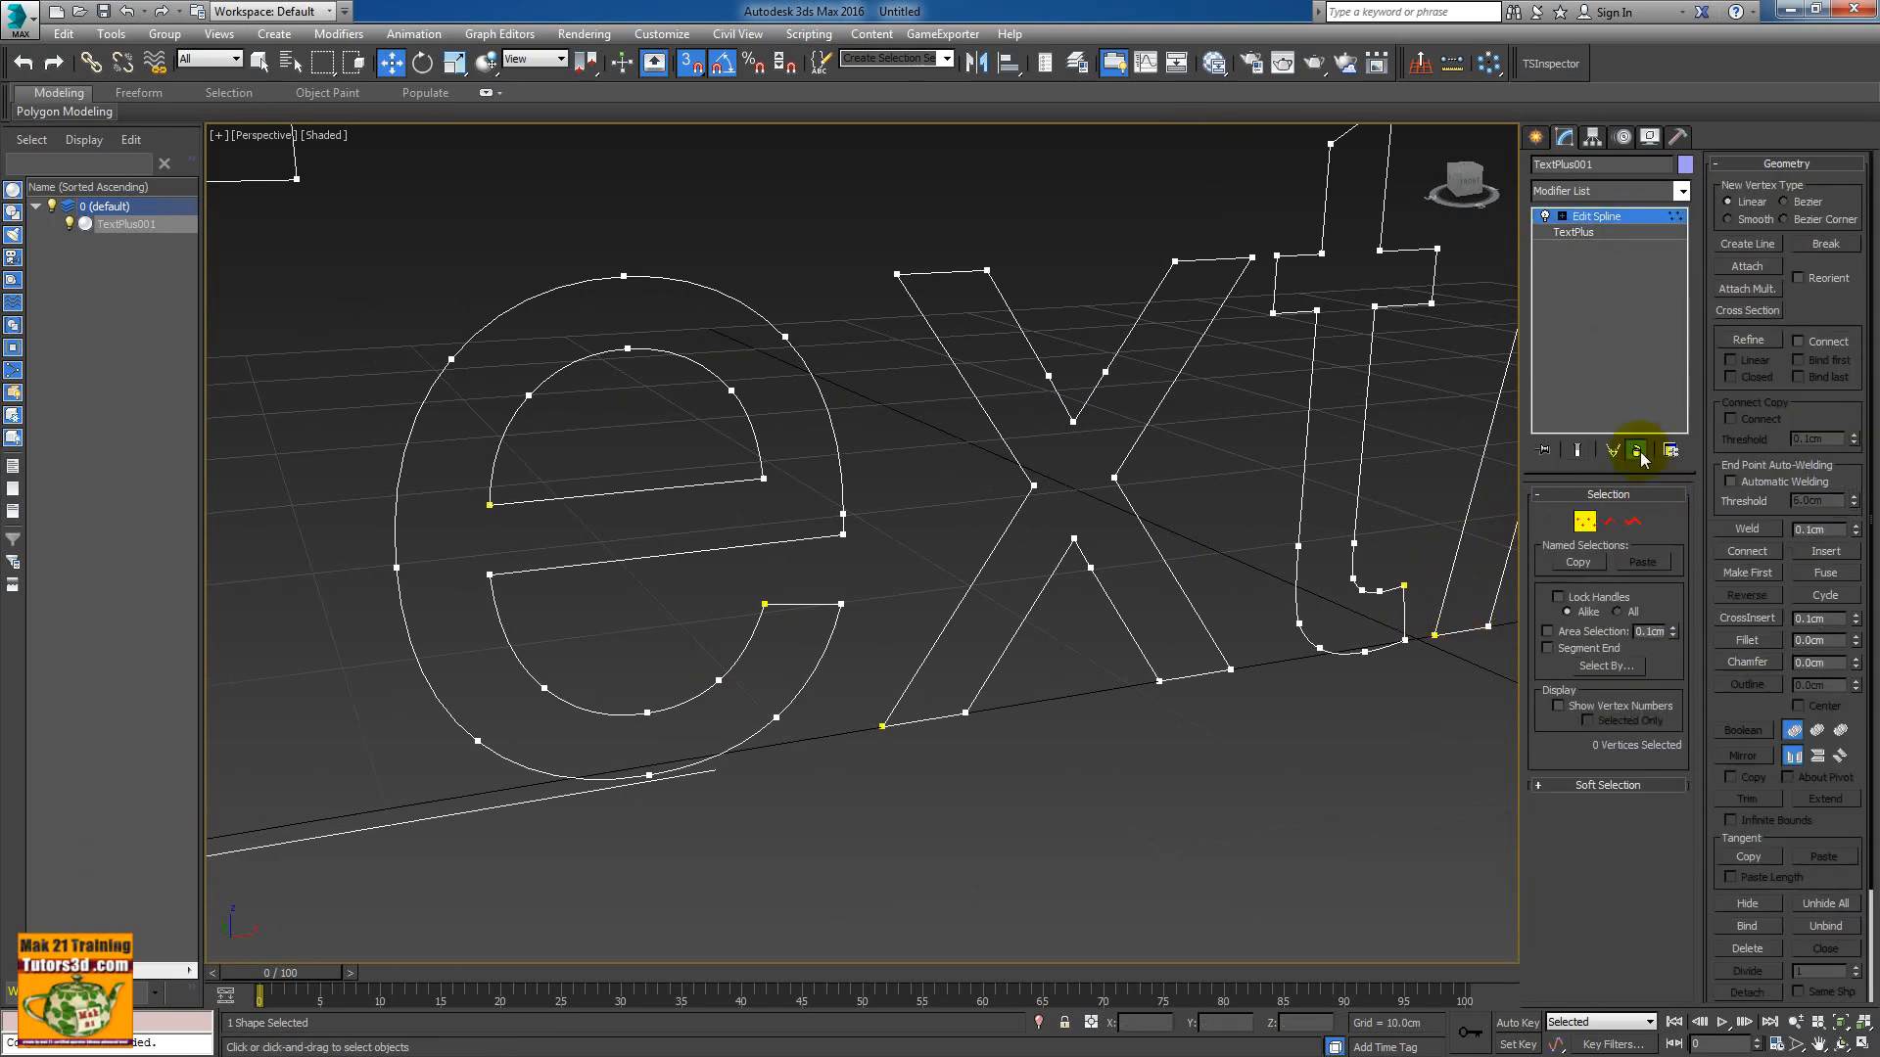
click(1636, 450)
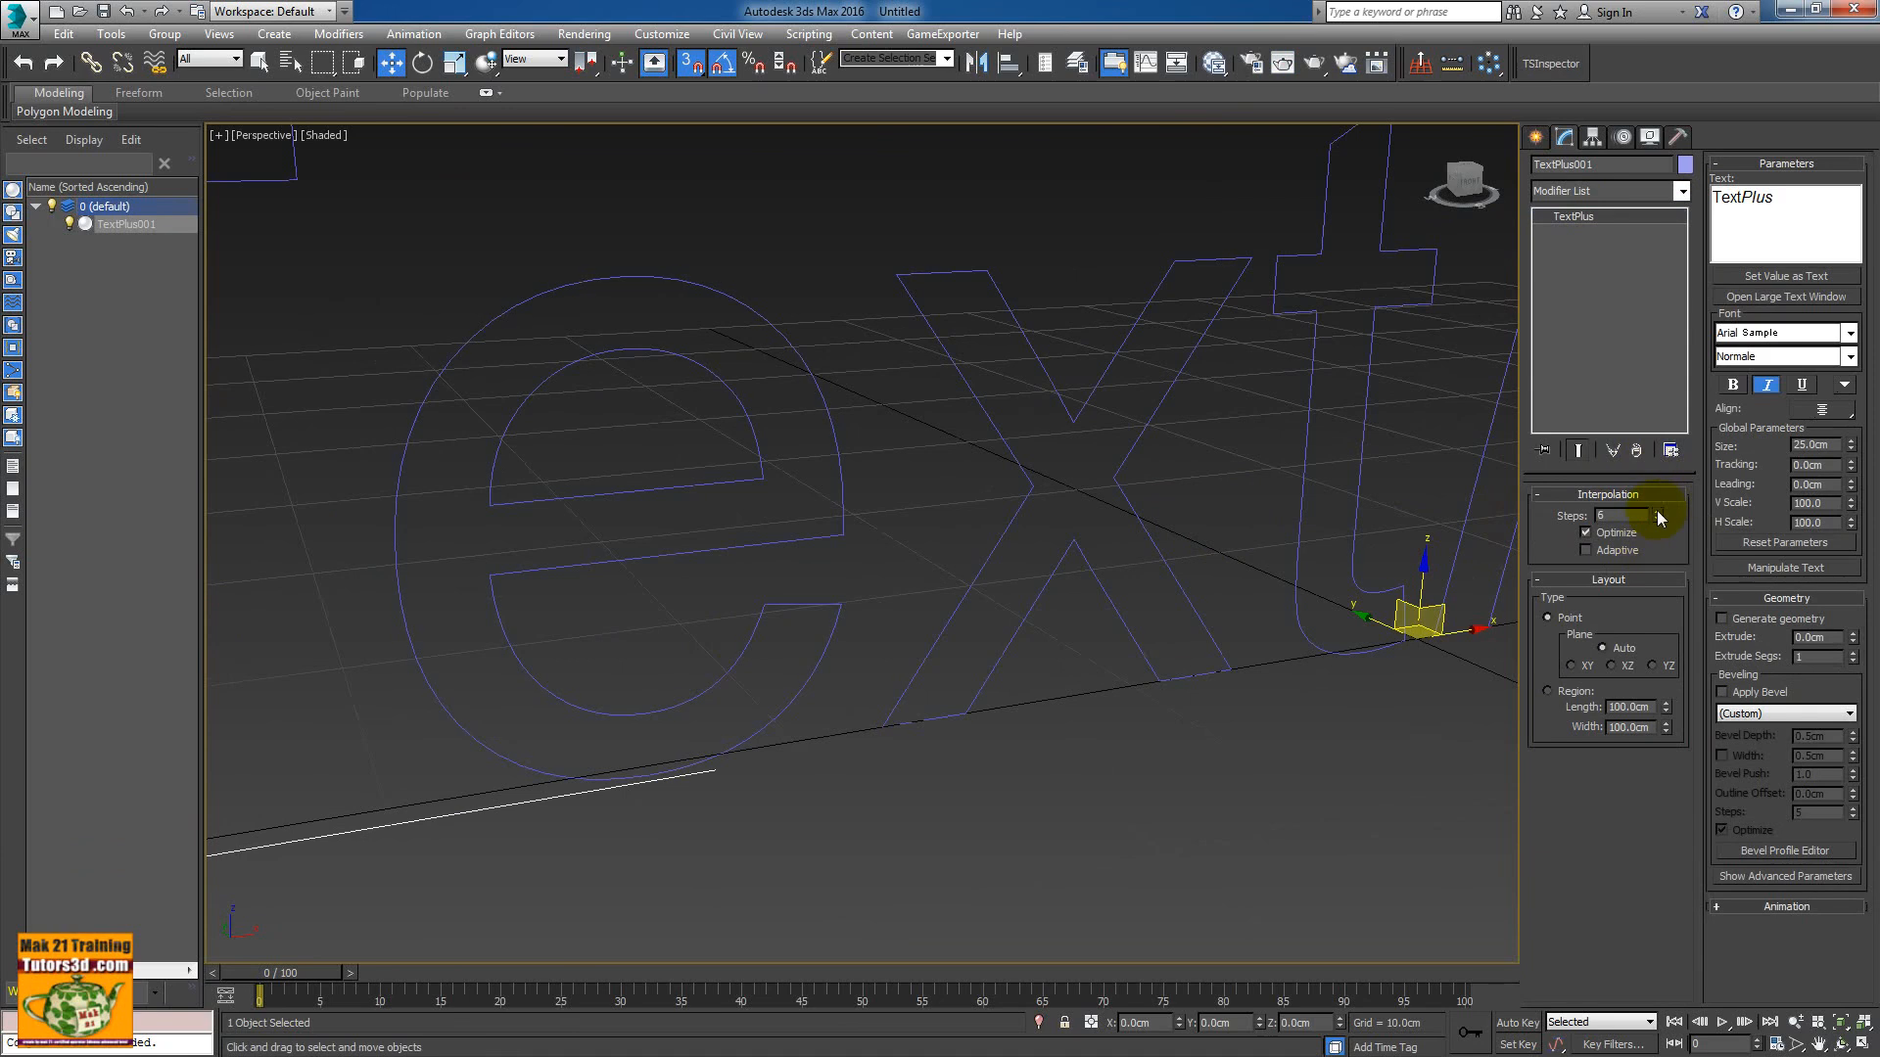
- Turn Generate geometry back on and frame the whole text in the Perspective view
scroll(921, 519, down, 5)
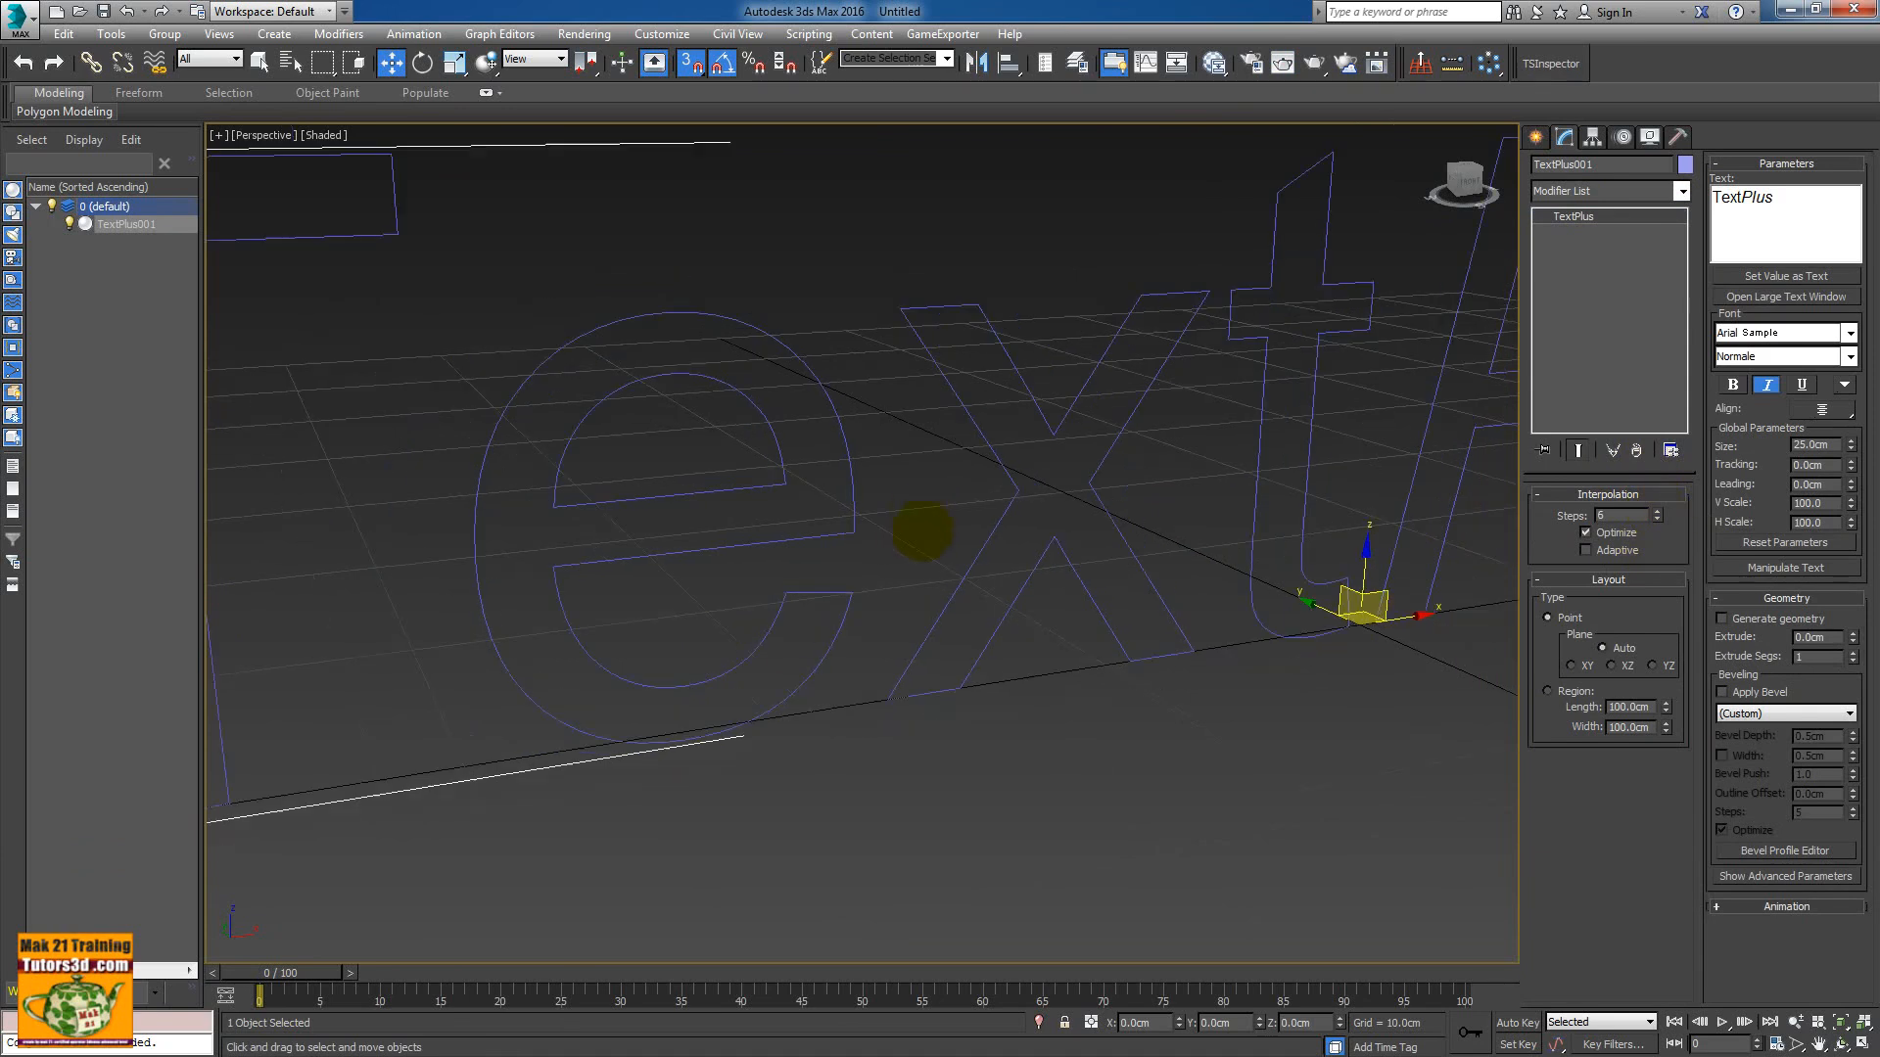
click(1722, 618)
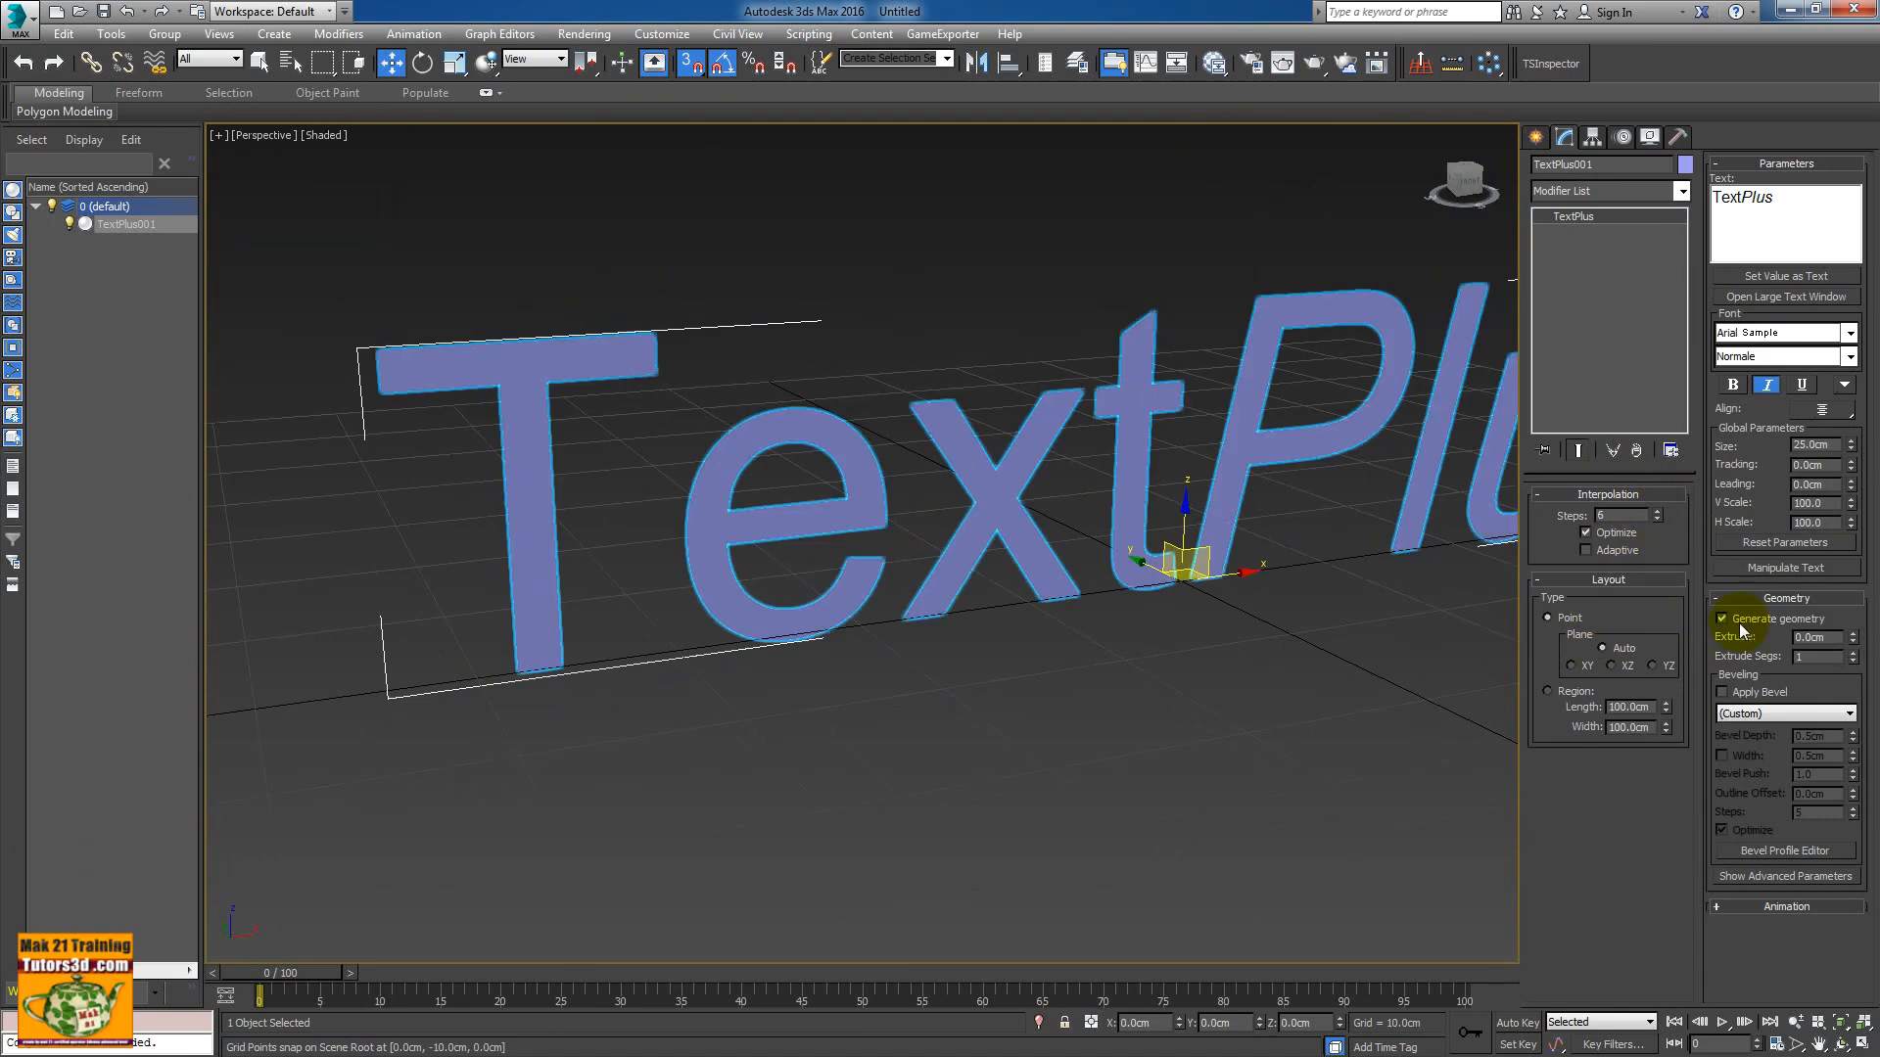
alt+middle_drag(1234, 573, 1052, 599)
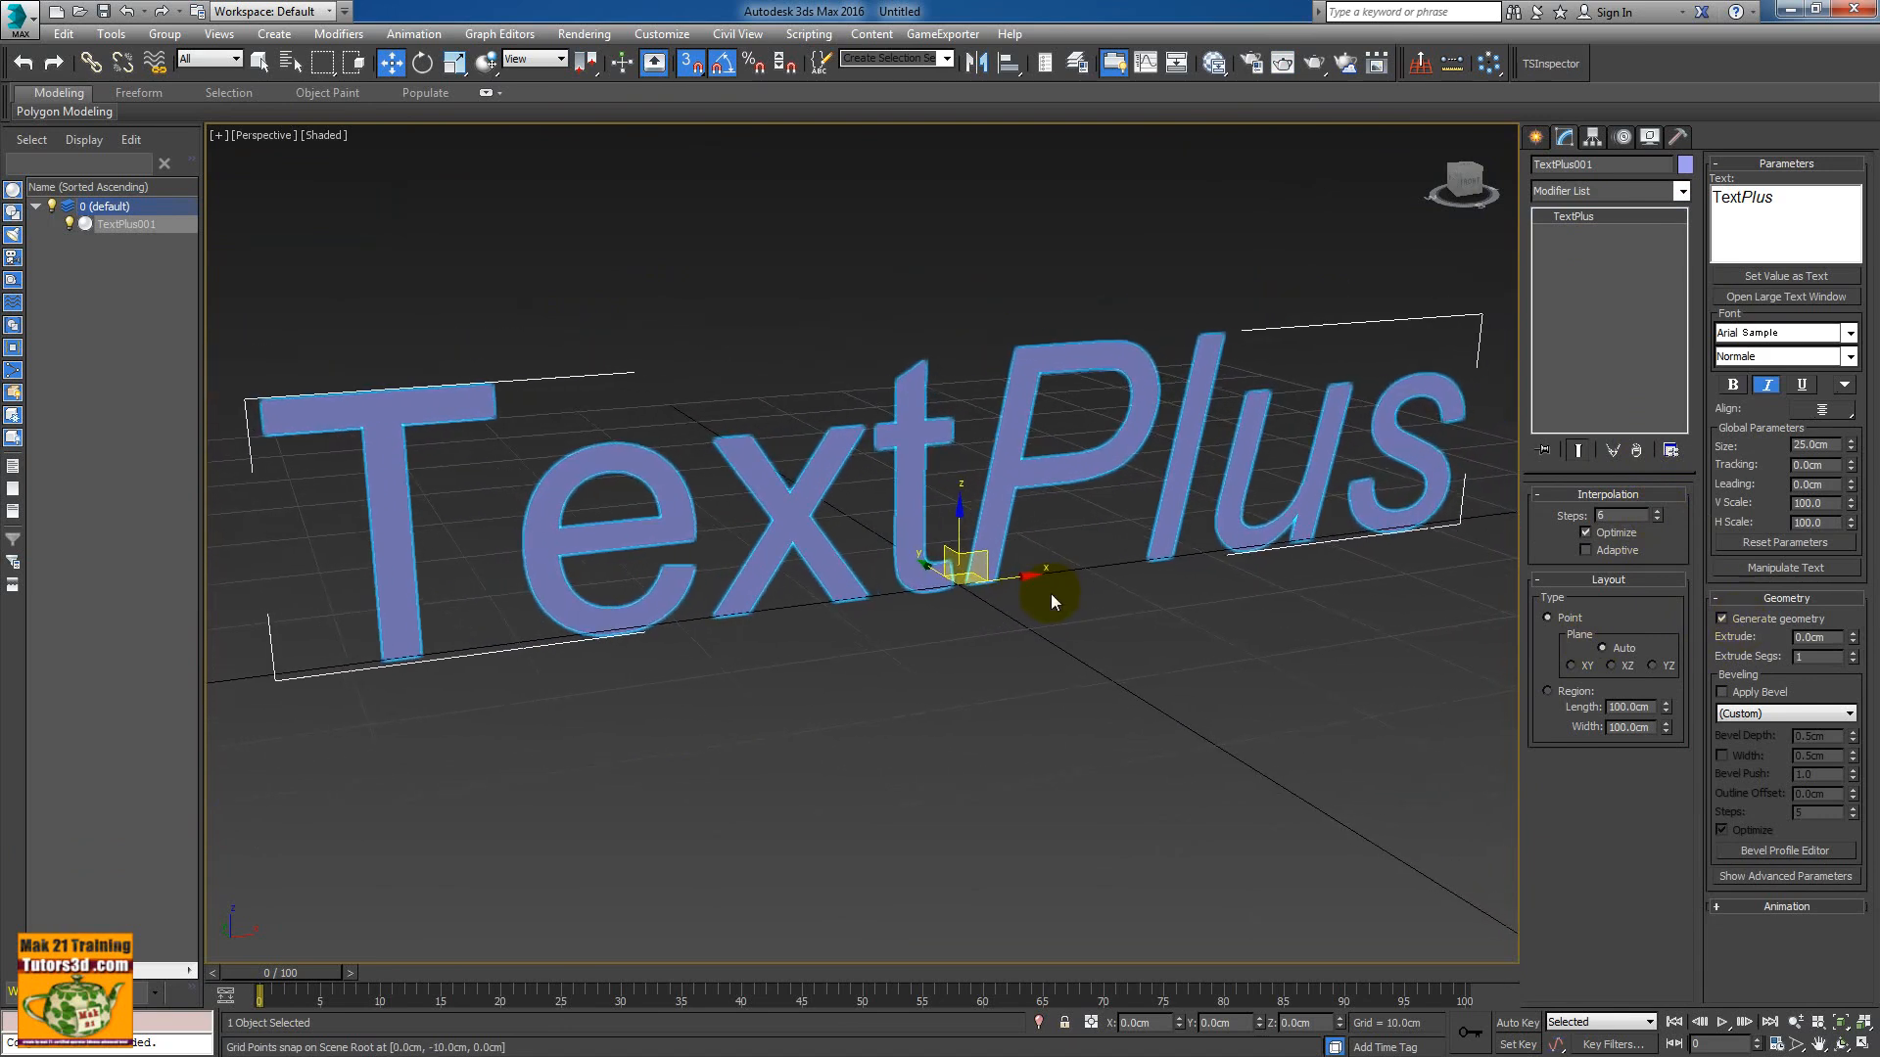